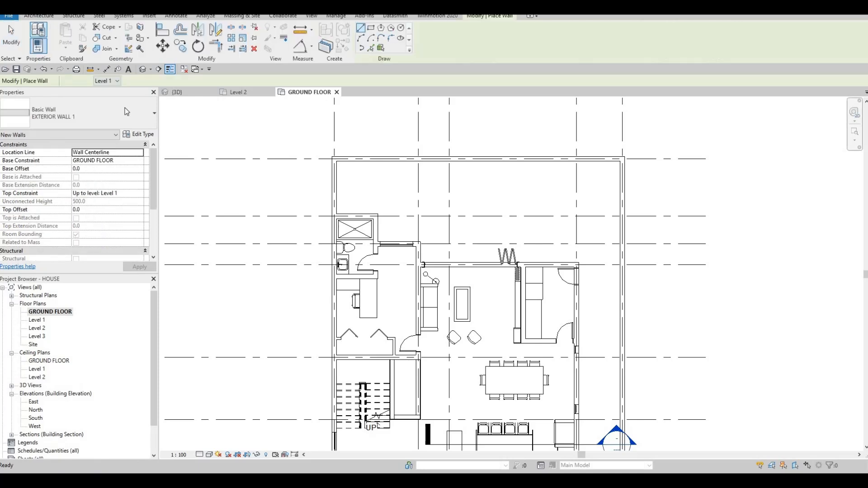
# Duplicate the EXTERIOR WALL 1 basic wall type and name the new type POOL WALL
pyautogui.click(138, 116)
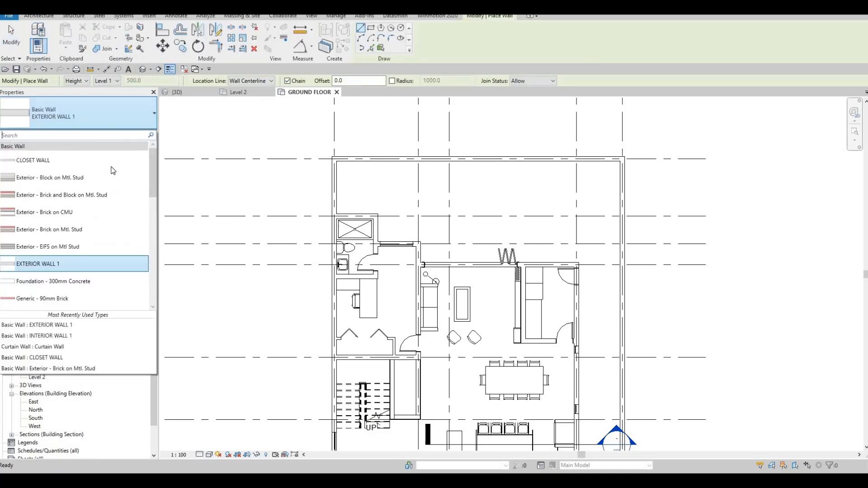
pyautogui.press('Escape')
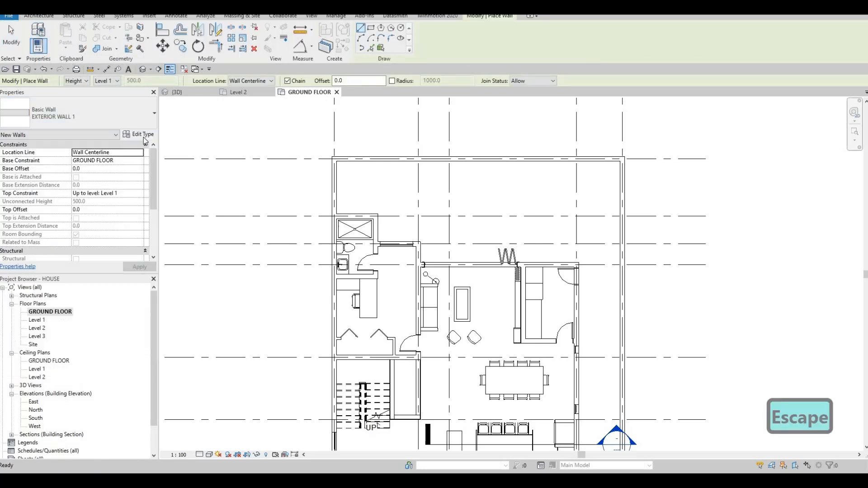
pyautogui.click(141, 134)
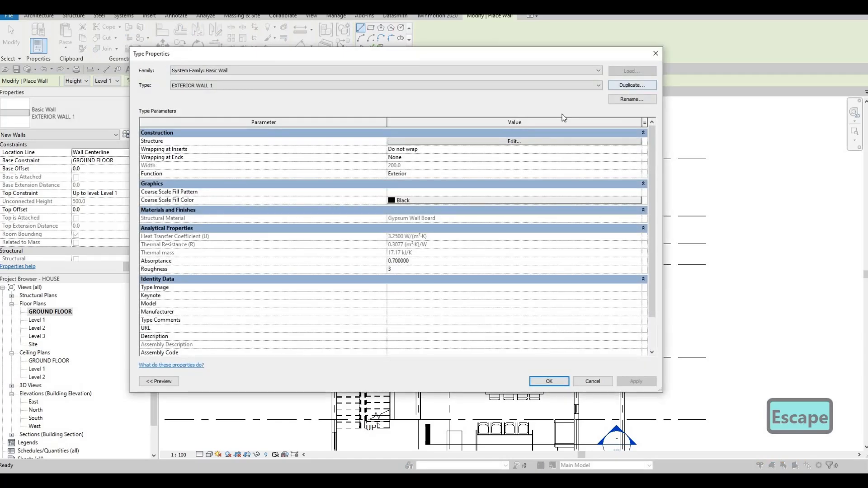
pyautogui.click(632, 85)
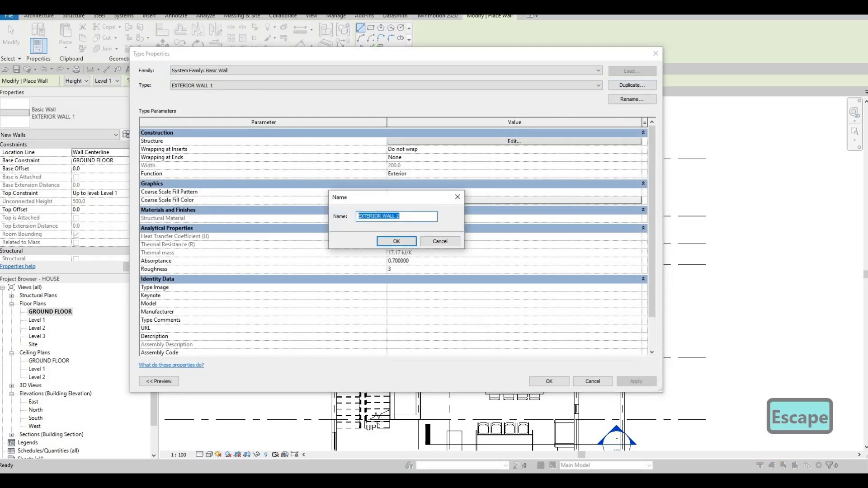
pyautogui.write('pool w')
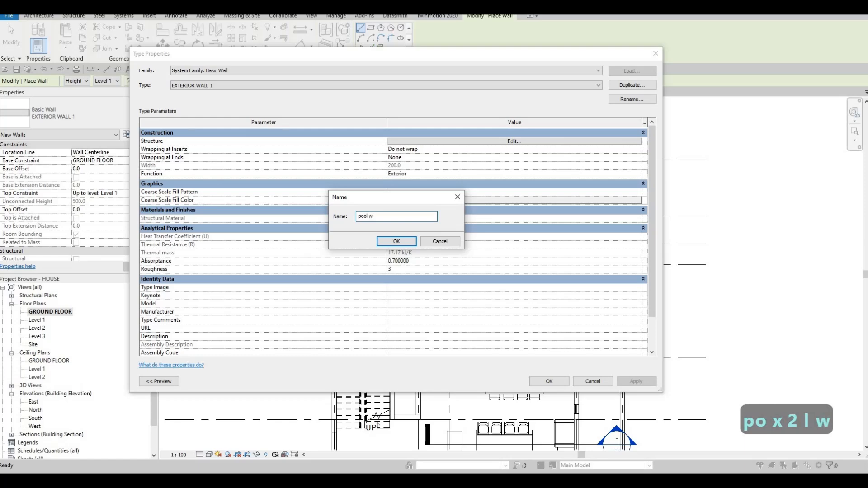
pyautogui.press('BackSpace')
pyautogui.press('capslock')
pyautogui.press('BackSpace')
pyautogui.press('BackSpace')
pyautogui.press('BackSpace')
pyautogui.press('BackSpace')
pyautogui.press('BackSpace')
pyautogui.press('BackSpace')
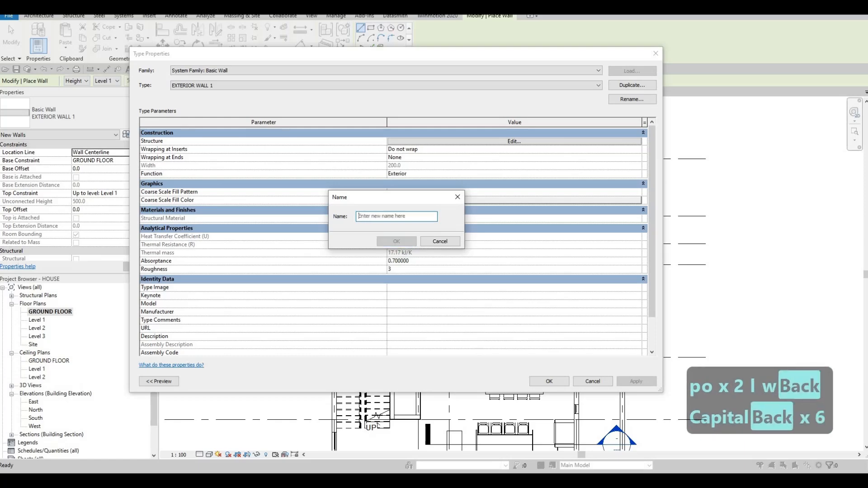
pyautogui.write('POOL WALL')
pyautogui.click(396, 241)
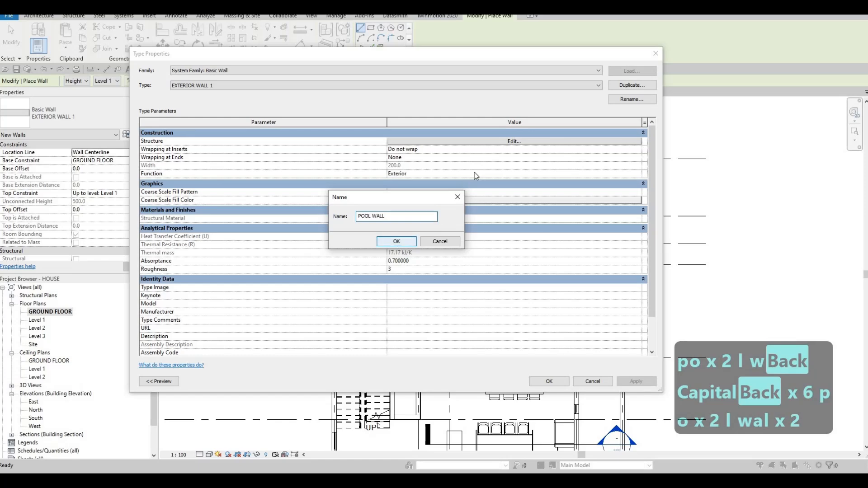
# Set the thickness of the POOL WALL type's structure layer to 100
pyautogui.click(496, 141)
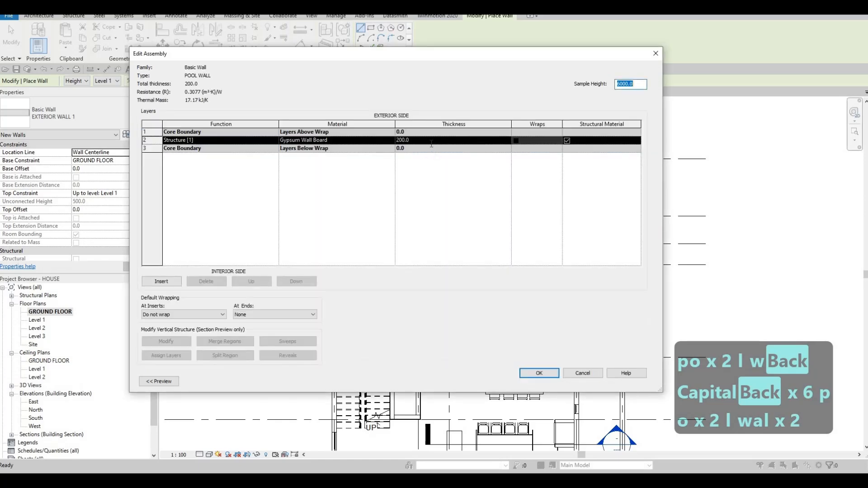
pyautogui.click(432, 143)
pyautogui.write('10')
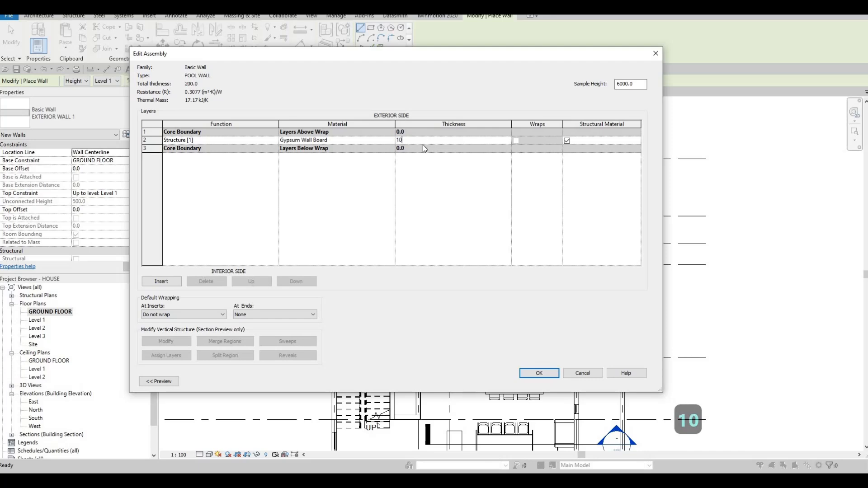
pyautogui.write('0')
# Assign the Vinyl Composition Tile material to the POOL WALL structure layer and accept the type changes
pyautogui.click(391, 141)
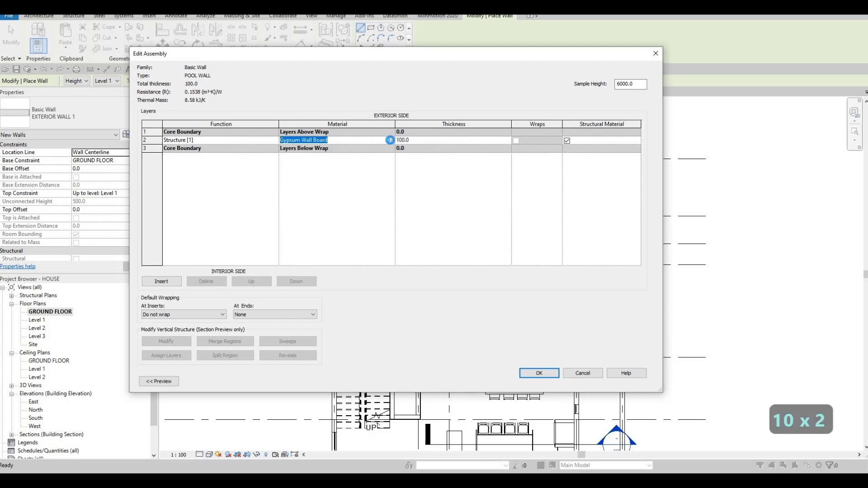
pyautogui.click(391, 141)
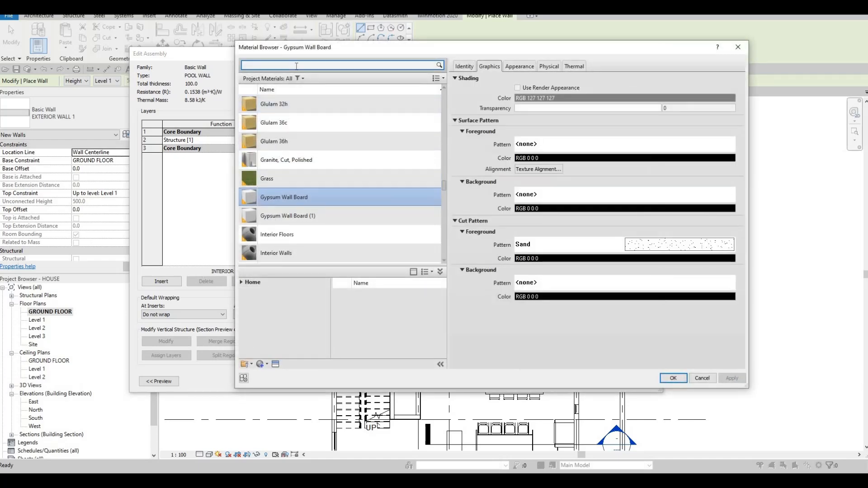
pyautogui.write('TILE')
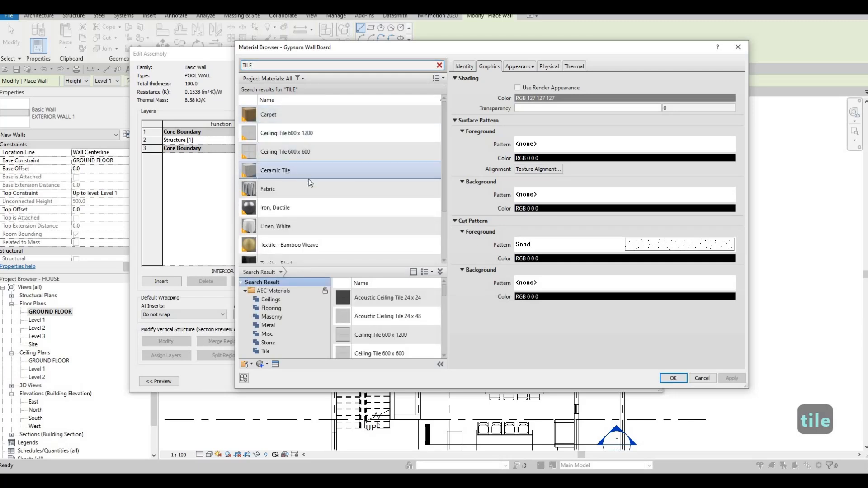
pyautogui.scroll(-2, 336, 190)
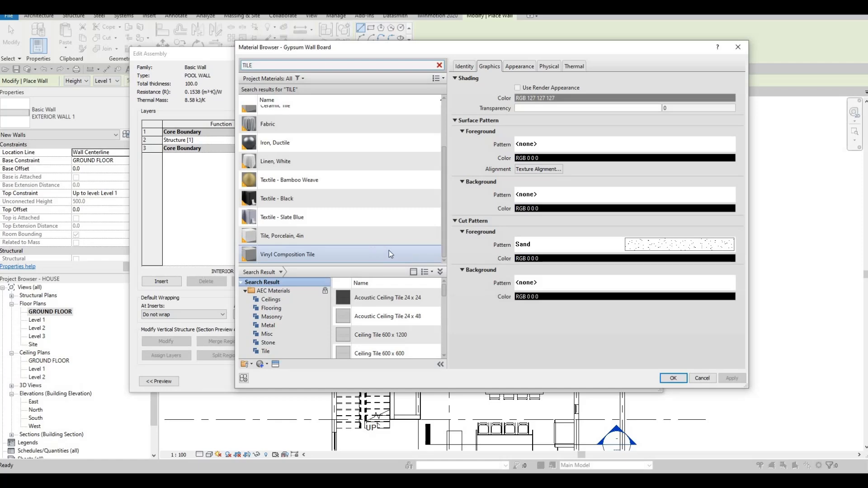
pyautogui.click(383, 254)
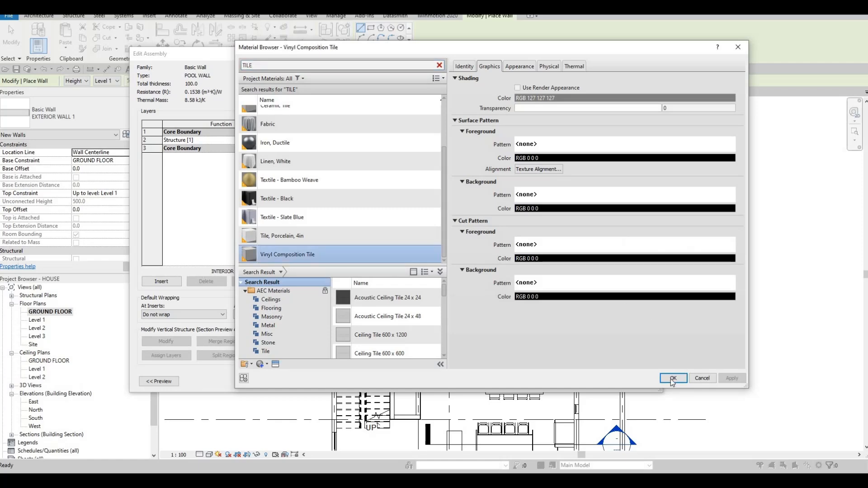
pyautogui.press('Return')
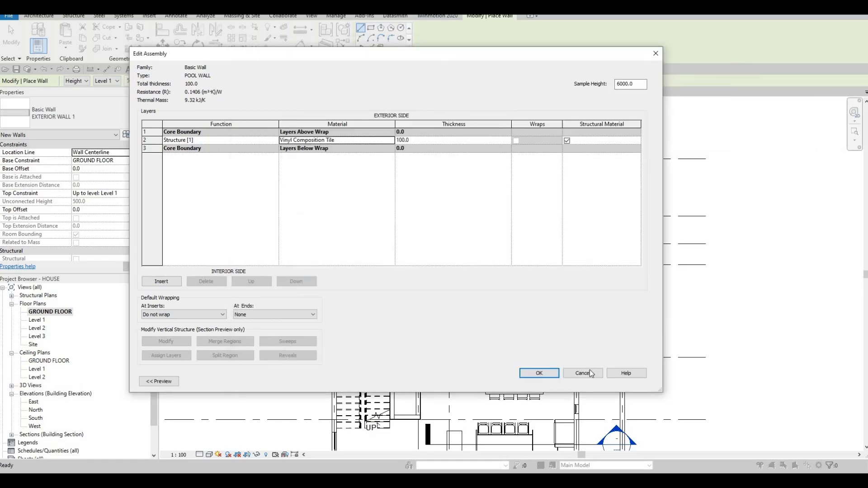
pyautogui.click(539, 373)
pyautogui.click(549, 381)
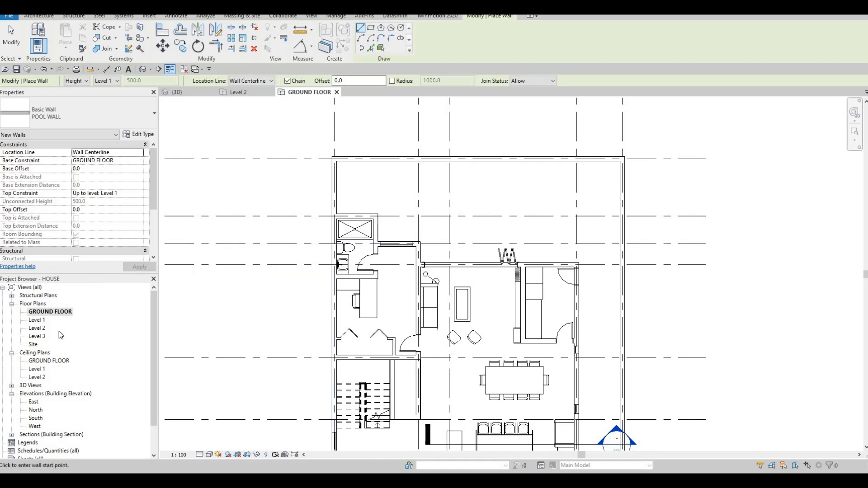
# Open the South elevation and examine the level lines and the area below the house
pyautogui.doubleClick(36, 418)
pyautogui.scroll(-1, 500, 286)
pyautogui.moveTo(412, 352); pyautogui.dragTo(373, 251, button='middle')
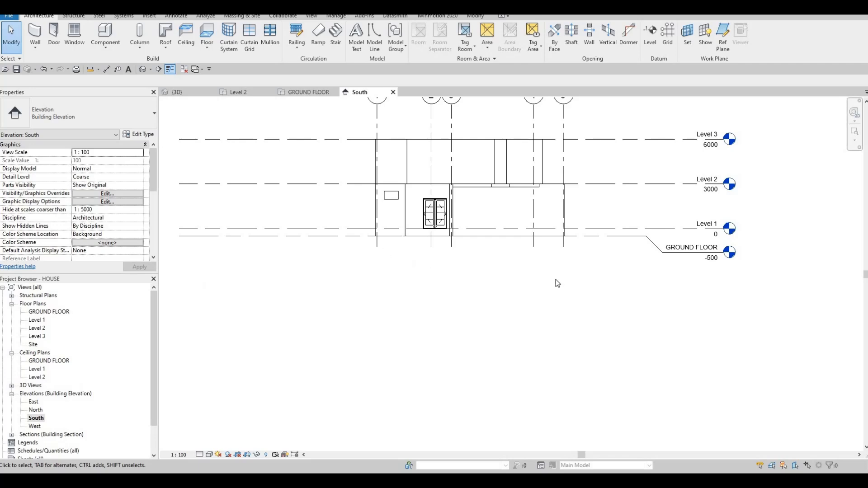
# In the GROUND FLOOR plan, set new POOL WALL walls to top constraint GROUND FLOOR and base offset -2000
pyautogui.doubleClick(62, 315)
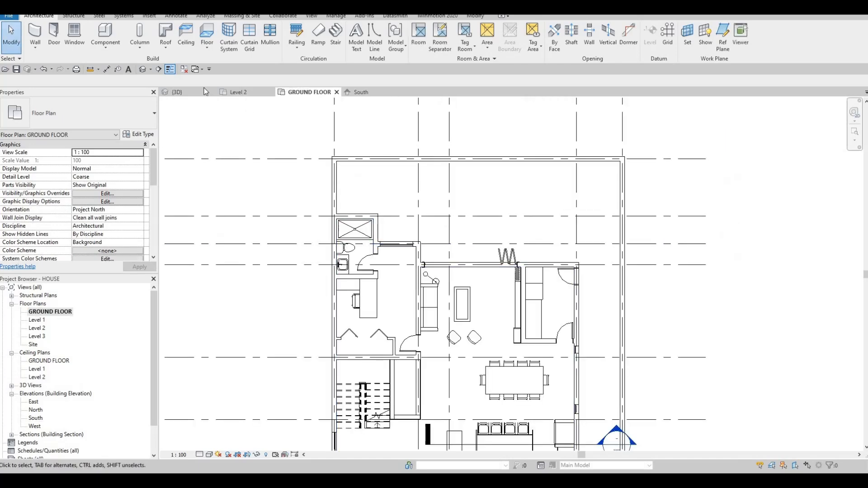
pyautogui.click(36, 35)
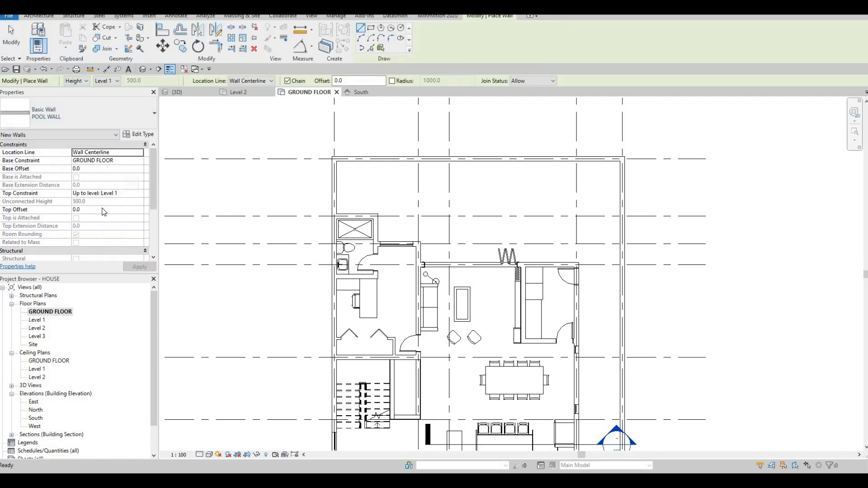
pyautogui.click(139, 193)
pyautogui.click(101, 208)
pyautogui.click(98, 169)
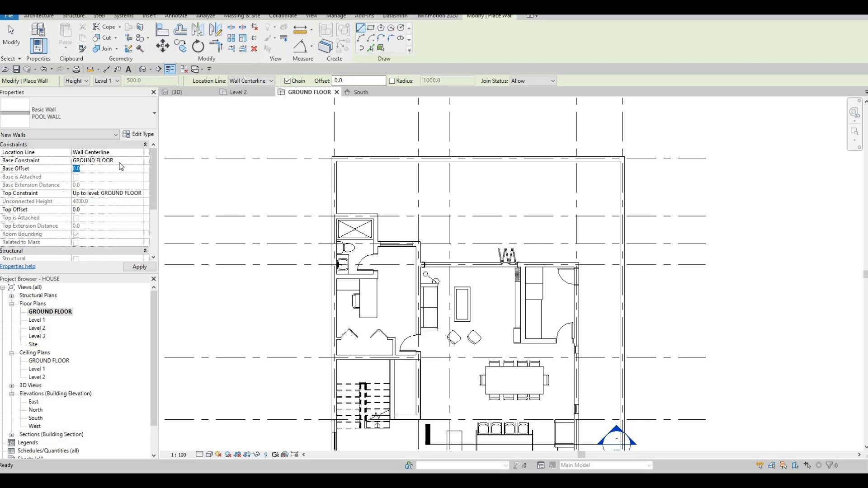
pyautogui.write('-')
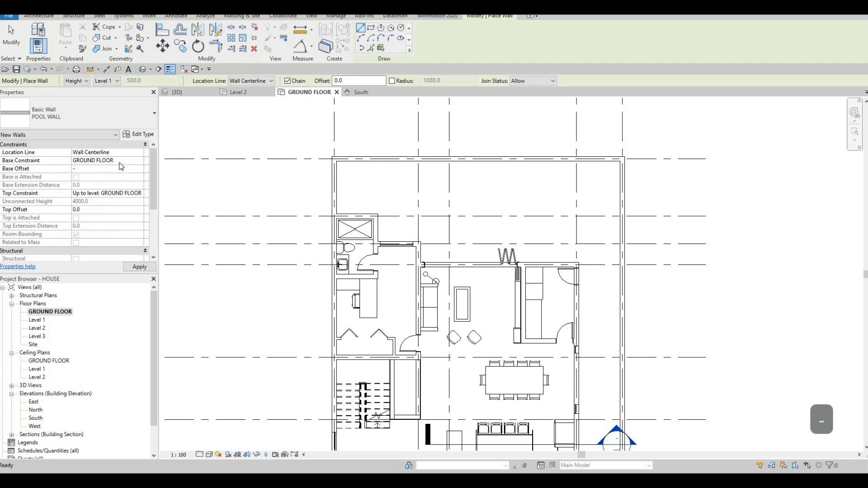
pyautogui.write('2000')
pyautogui.click(144, 267)
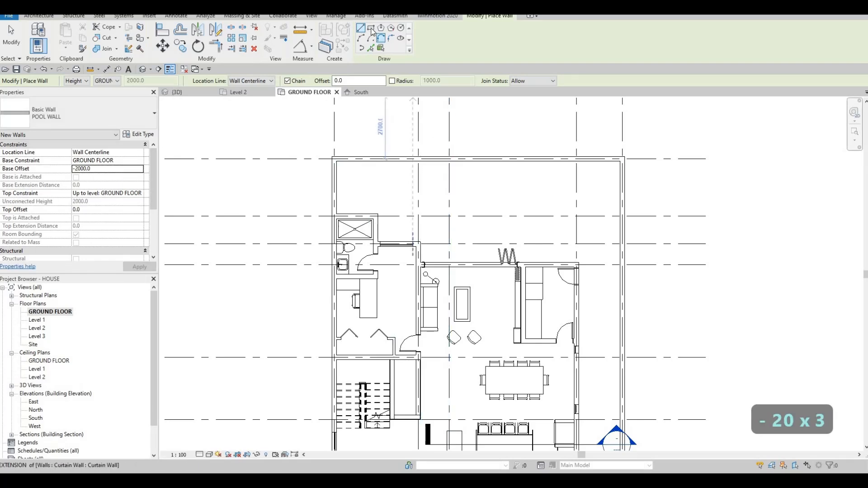
# Draw a rectangle of pool walls about 4700 by 2600 in the open yard behind the living room
pyautogui.click(371, 28)
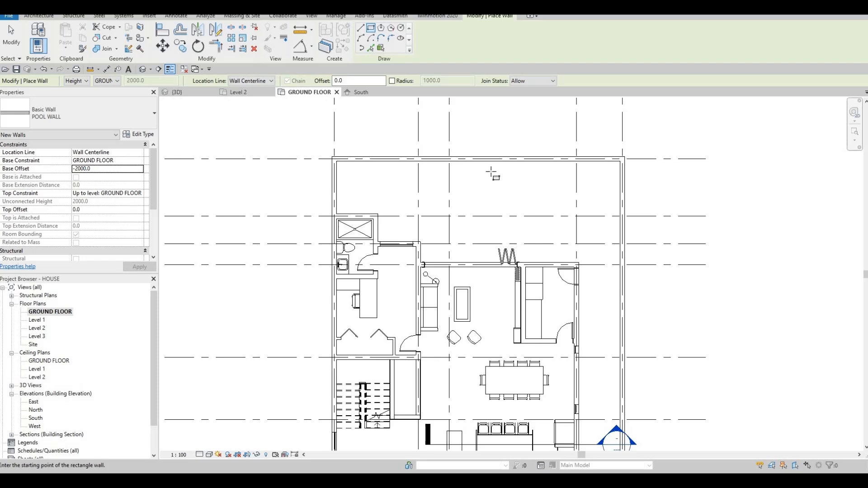
pyautogui.click(488, 169)
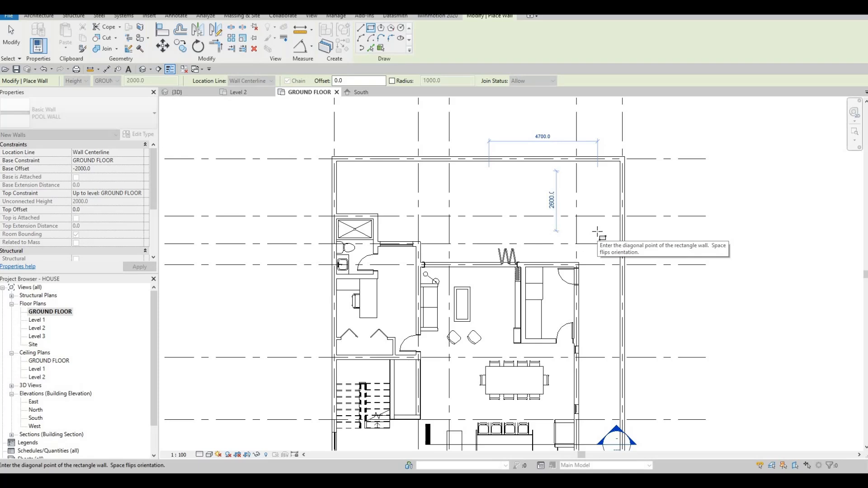
pyautogui.click(598, 234)
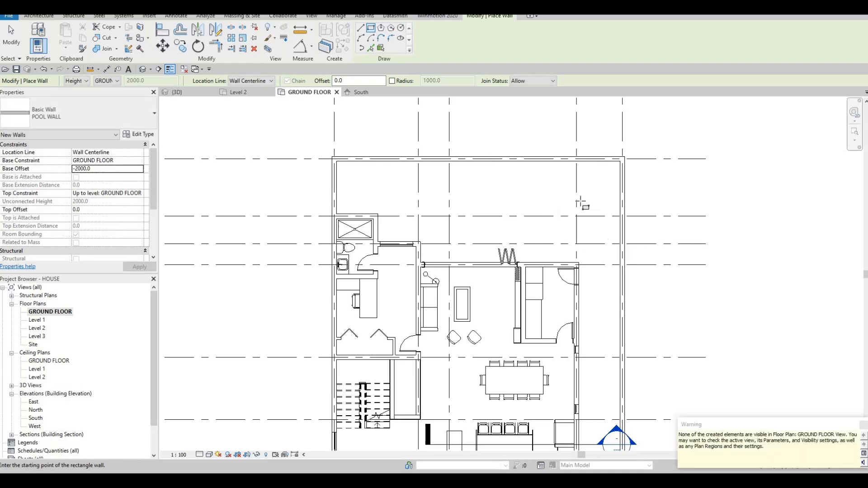
pyautogui.press('Escape')
pyautogui.press('Escape')
pyautogui.press('Escape')
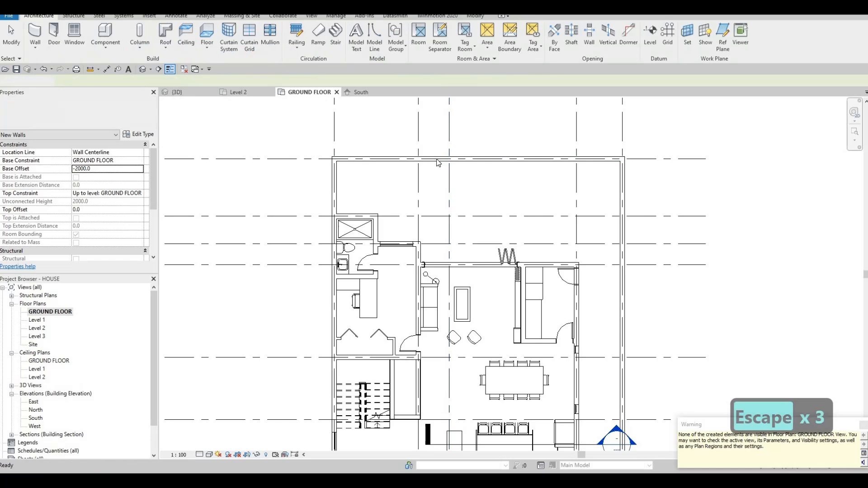
# In the 3D view, select the chain of four pool walls and set their top offset to 50
pyautogui.click(185, 94)
pyautogui.keyDown('shift'); pyautogui.moveTo(700, 283); pyautogui.dragTo(520, 253, button='middle'); pyautogui.keyUp('shift')
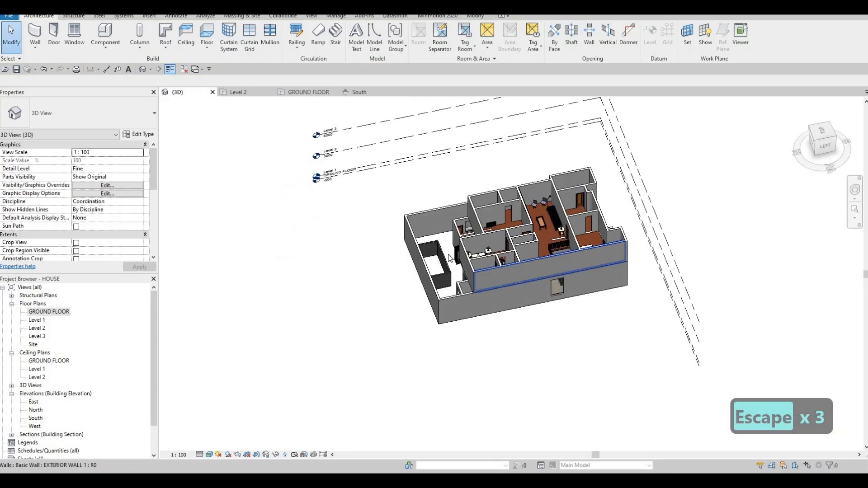
pyautogui.press('Tab')
pyautogui.click(444, 260)
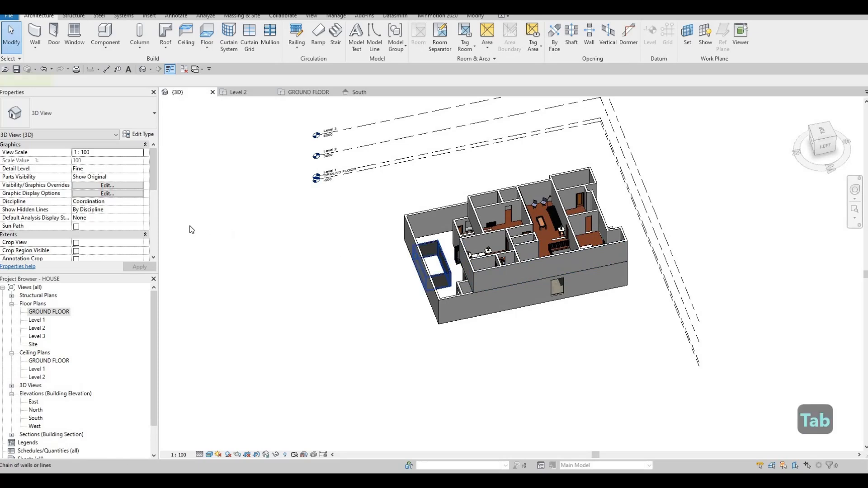
pyautogui.click(92, 210)
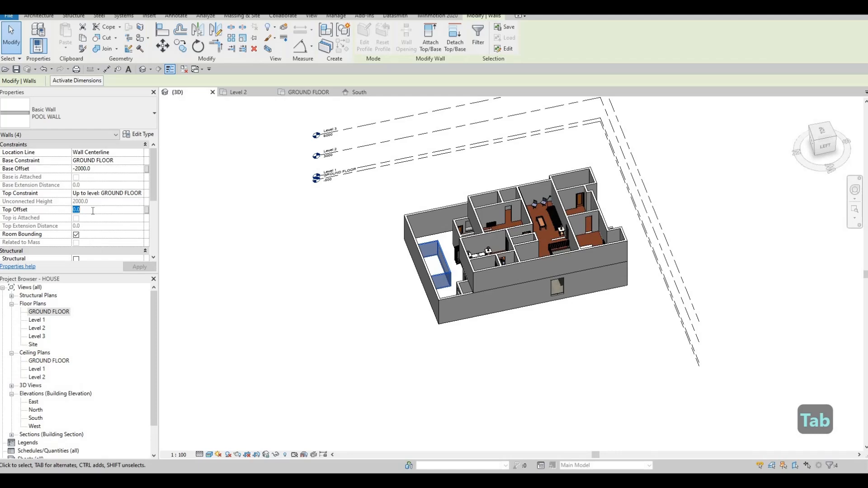
pyautogui.write('50')
pyautogui.click(141, 267)
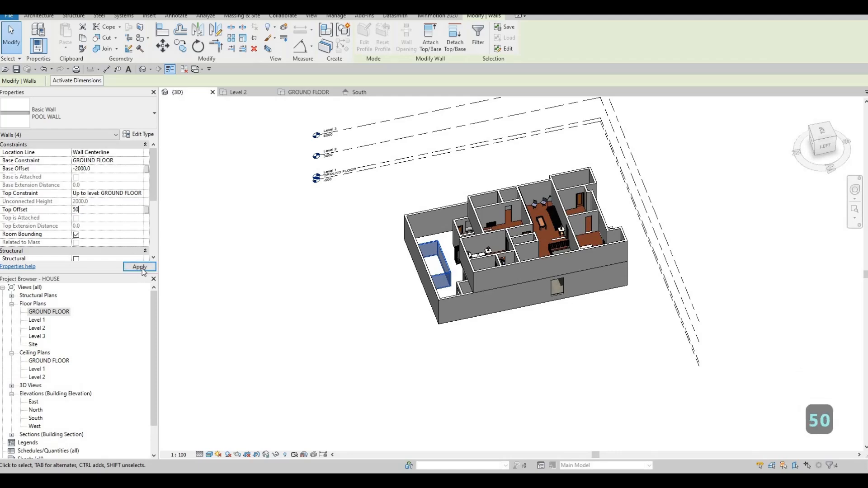
pyautogui.press('Escape')
pyautogui.press('Escape')
# Open the GROUND FLOOR plan and check the level options for the view depth in its View Range settings
pyautogui.click(302, 93)
pyautogui.press('Escape')
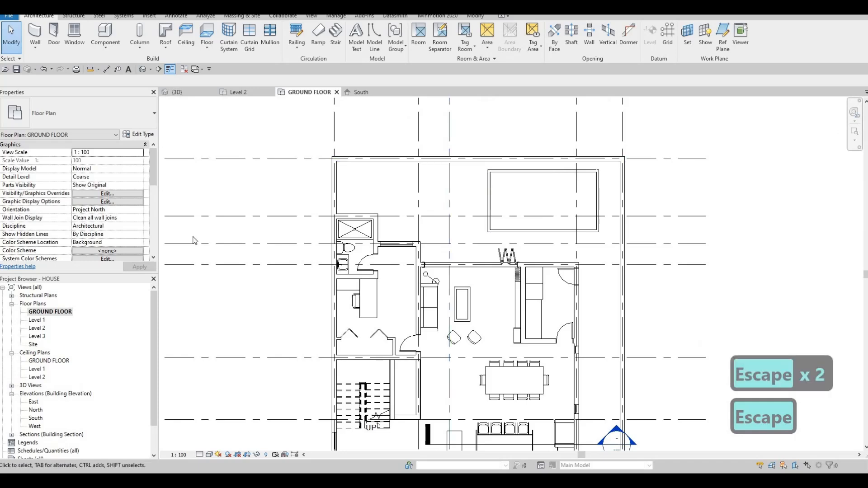
pyautogui.scroll(-2, 105, 231)
pyautogui.scroll(-3, 105, 230)
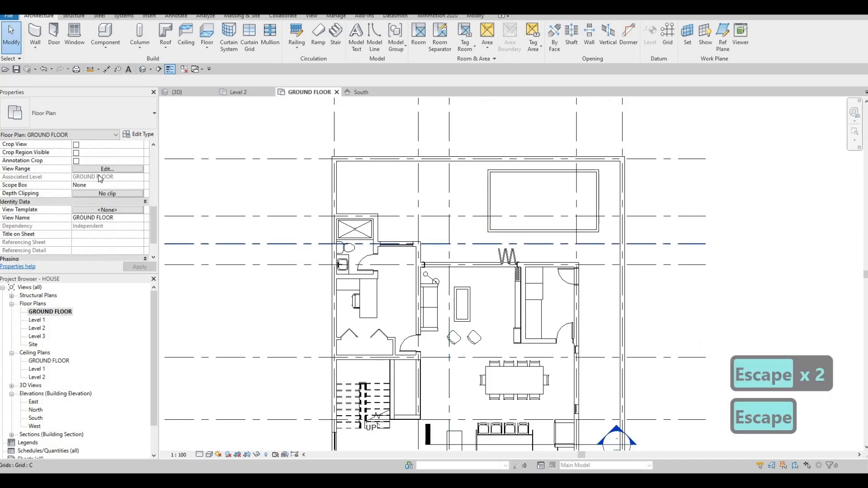
pyautogui.click(105, 170)
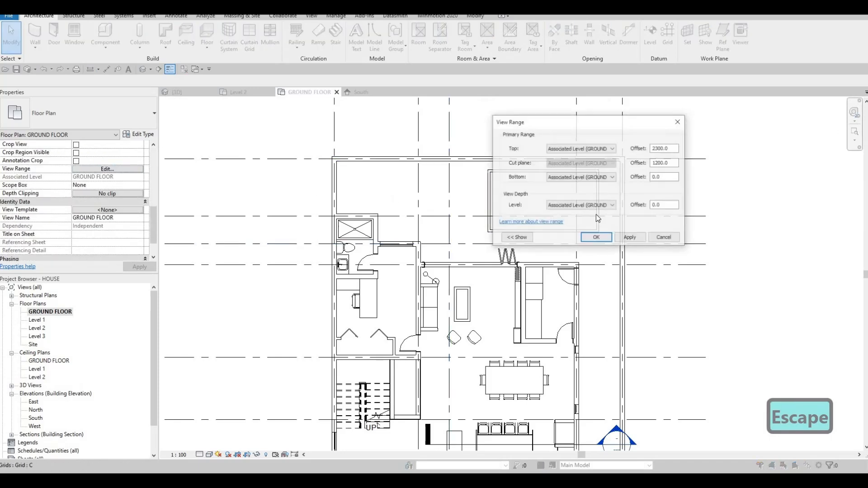
pyautogui.click(613, 207)
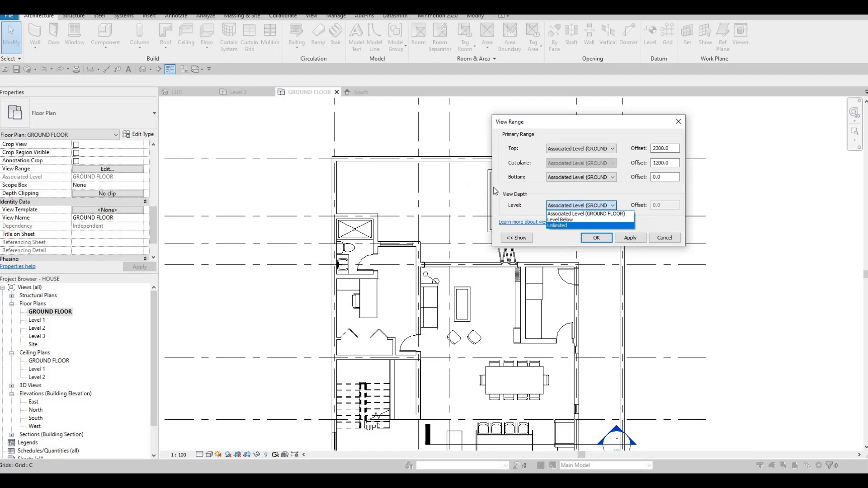
pyautogui.press('Escape')
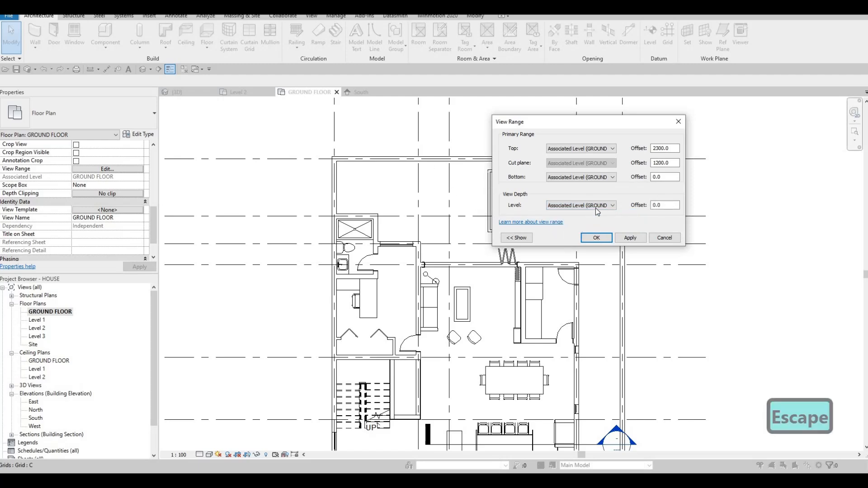
pyautogui.click(668, 239)
pyautogui.press('Escape')
pyautogui.press('Escape')
pyautogui.moveTo(490, 240); pyautogui.dragTo(508, 247, button='middle')
pyautogui.press('Escape')
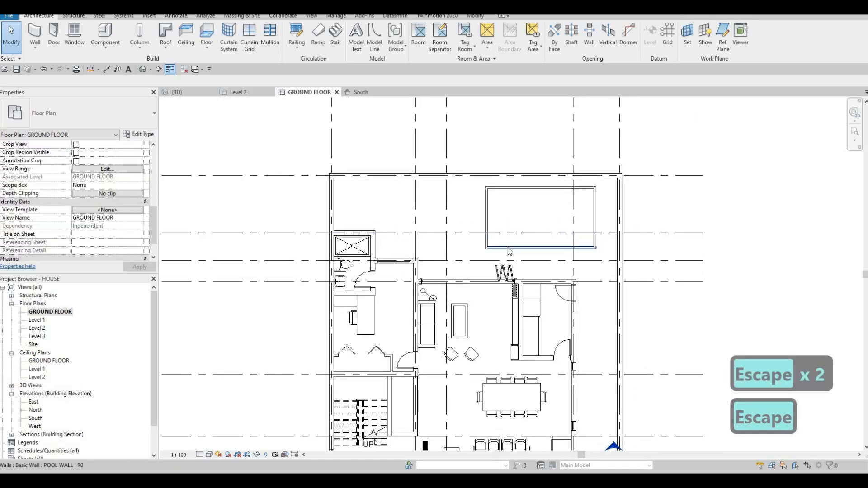
# Nudge the long pool wall facing the living room inward, making the short pool sides 2440
pyautogui.click(509, 249)
pyautogui.press('Up')
pyautogui.press('Up')
pyautogui.press('Left')
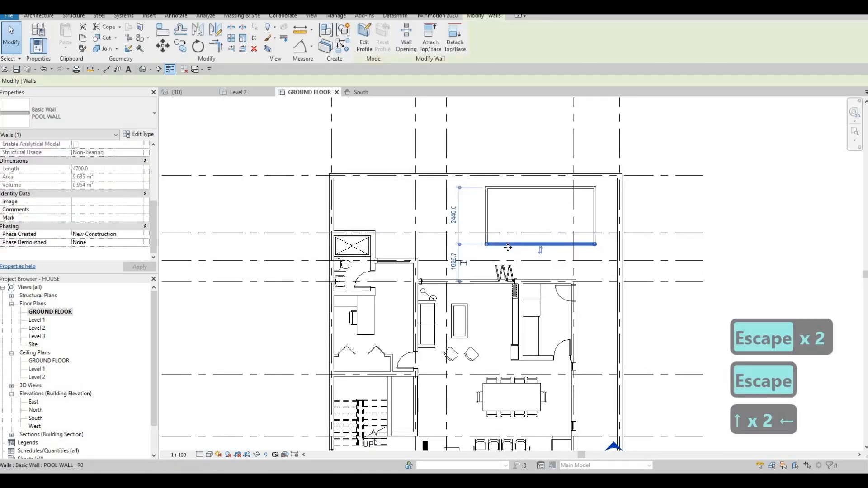
pyautogui.press('Left')
pyautogui.press('Escape')
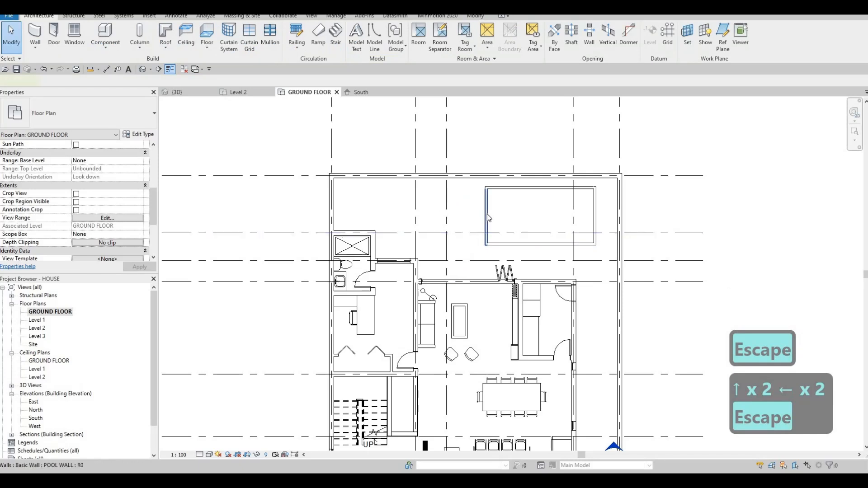
# Nudge the short pool wall on the bathroom side outward to lengthen the pool to 4860
pyautogui.click(486, 213)
pyautogui.press('Left')
pyautogui.press('Left')
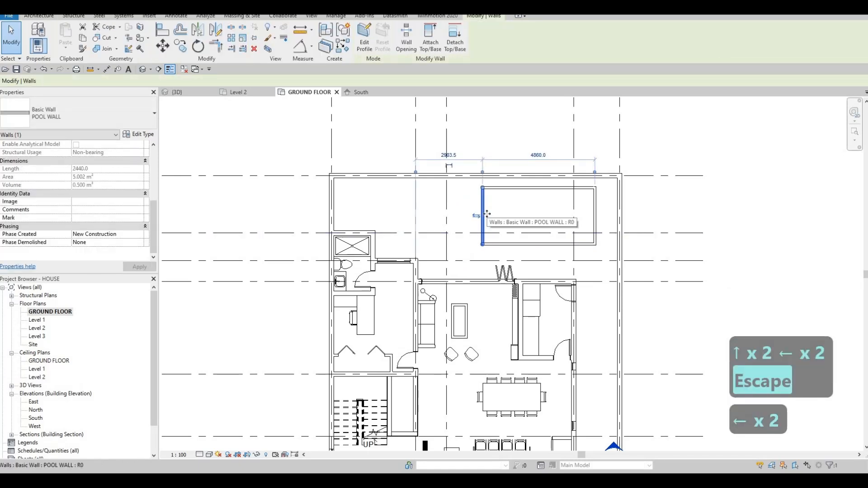
pyautogui.press('Escape')
pyautogui.press('Escape')
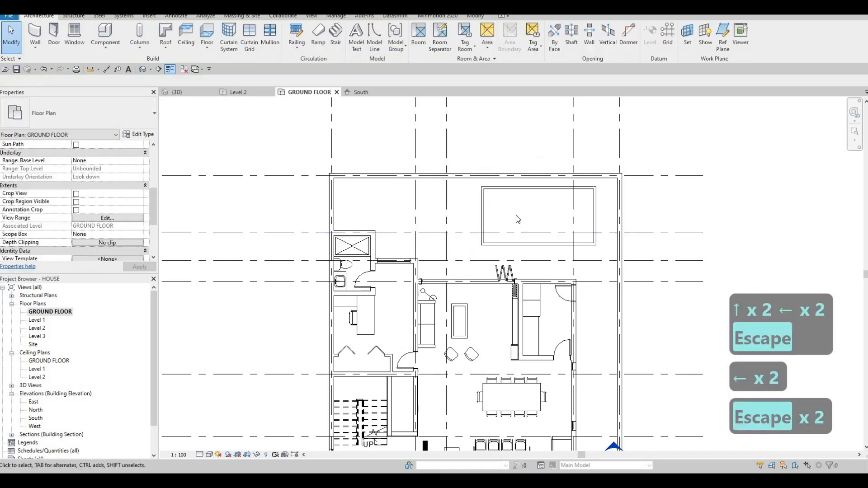
pyautogui.scroll(3, 518, 216)
pyautogui.moveTo(466, 206); pyautogui.dragTo(474, 199, button='middle')
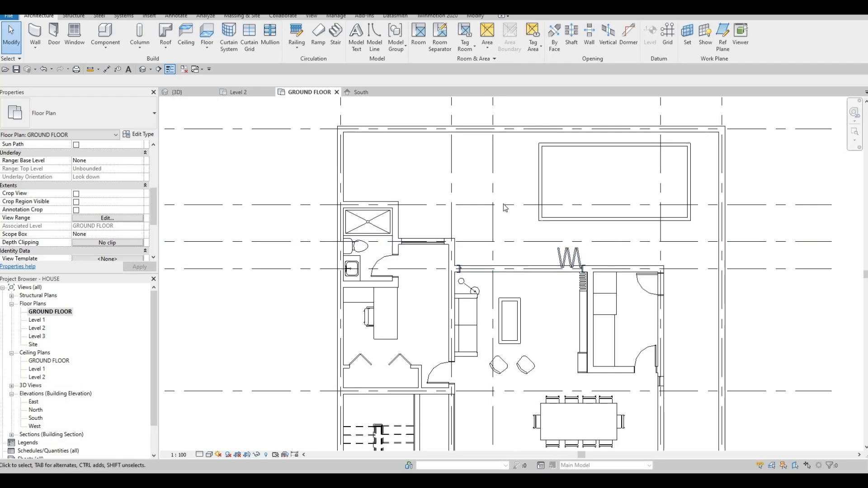
# Shift the pool along the yard toward the bathroom by moving both of its short walls
pyautogui.press('Escape')
pyautogui.press('Escape')
pyautogui.moveTo(540, 167); pyautogui.dragTo(414, 164)
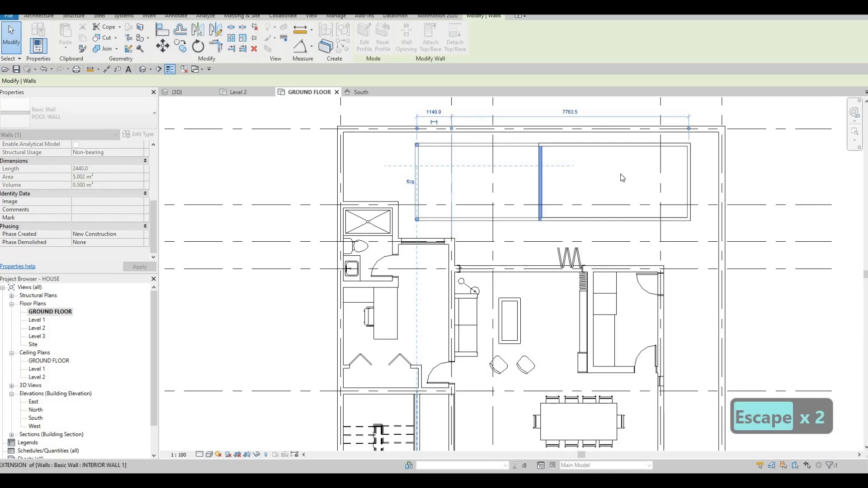
pyautogui.moveTo(688, 175); pyautogui.dragTo(608, 203)
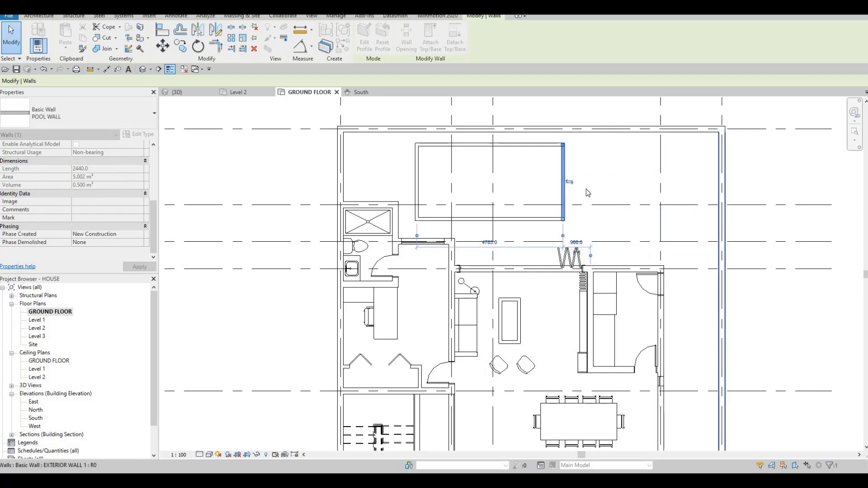
# Move both short pool walls back toward the far end of the yard, spacing them about 5383 apart
pyautogui.moveTo(686, 164); pyautogui.dragTo(695, 163)
pyautogui.moveTo(515, 171); pyautogui.dragTo(530, 169)
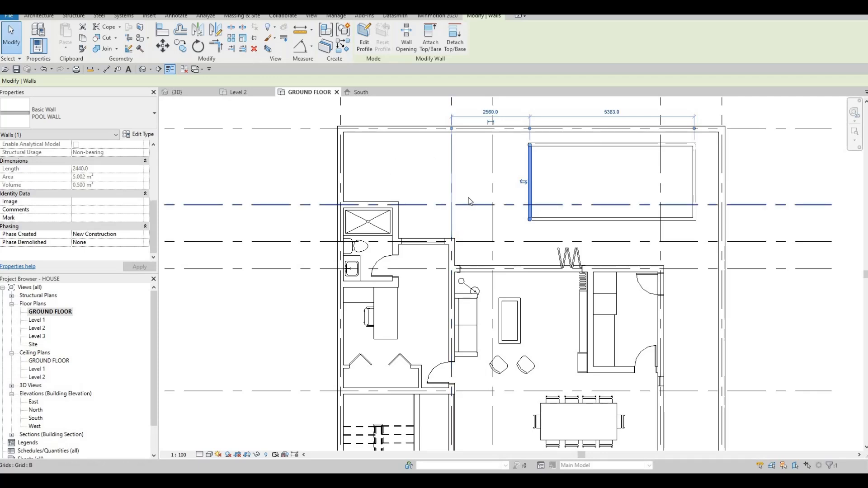
pyautogui.moveTo(460, 200); pyautogui.dragTo(453, 183, button='middle')
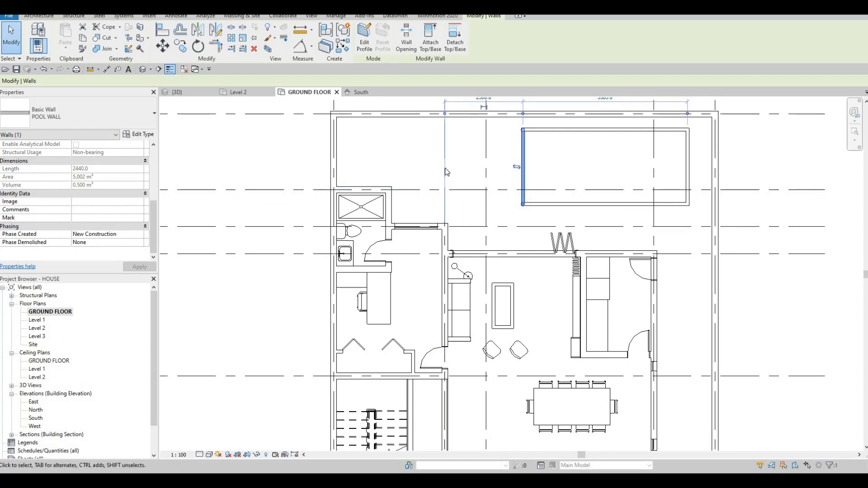
pyautogui.moveTo(421, 158); pyautogui.dragTo(427, 180, button='middle')
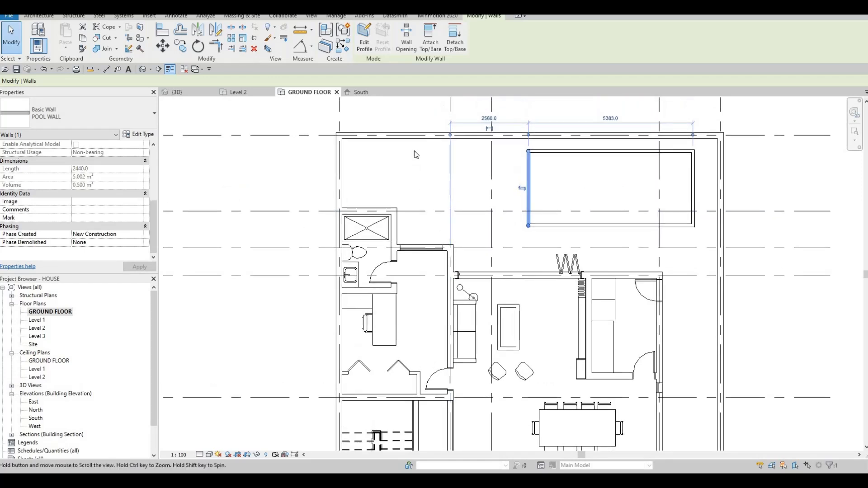
pyautogui.moveTo(475, 212)
pyautogui.mouseDown(button='middle')
pyautogui.moveTo(461, 203)
pyautogui.moveTo(481, 221)
pyautogui.mouseUp(button='middle')
pyautogui.press('Escape')
pyautogui.press('Escape')
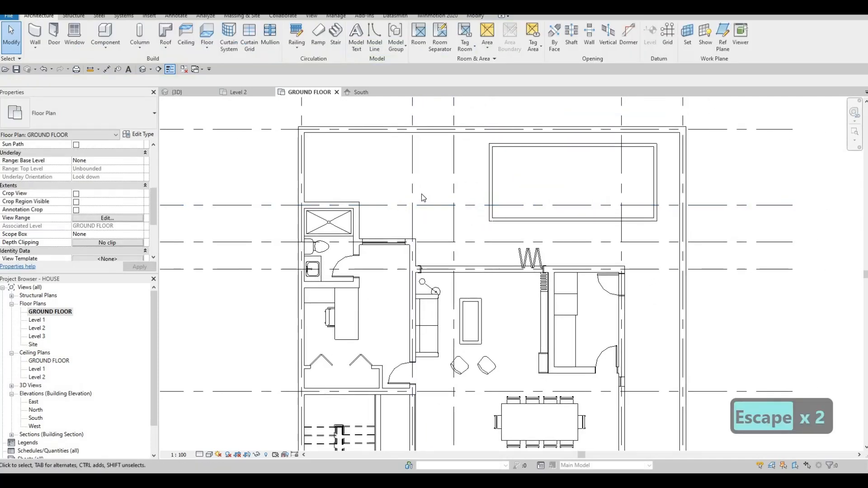
pyautogui.moveTo(421, 194); pyautogui.dragTo(431, 194, button='middle')
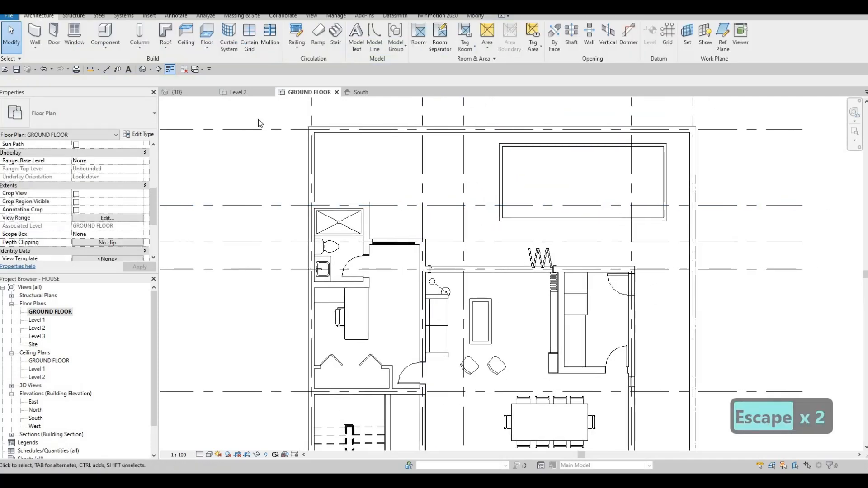
# Start an in-place model in the Generic Models category, accepting the default name
pyautogui.click(103, 53)
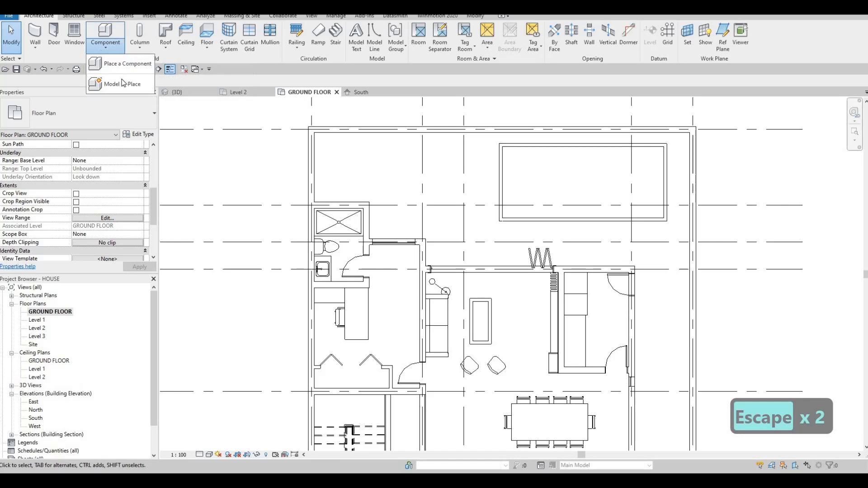
pyautogui.click(118, 84)
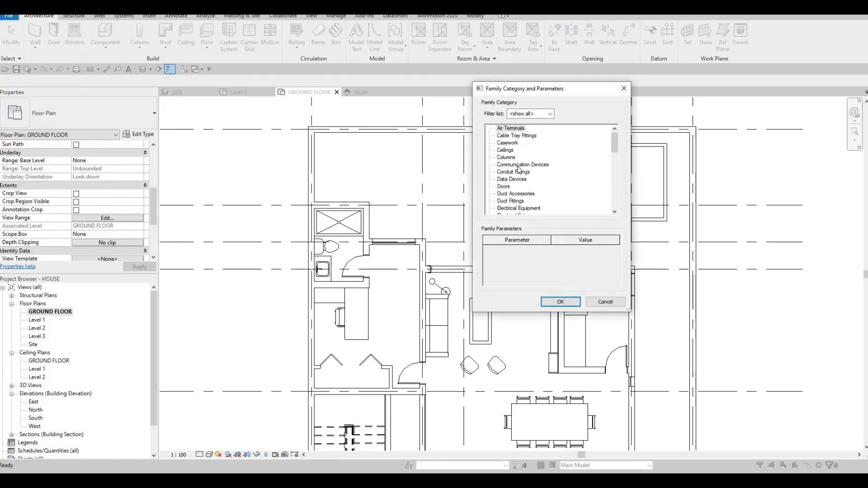
pyautogui.scroll(-4, 534, 200)
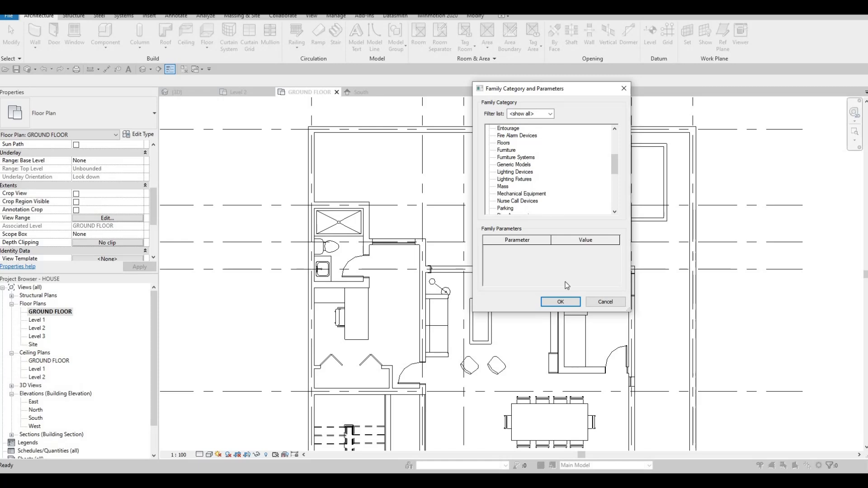
pyautogui.click(514, 164)
pyautogui.click(561, 302)
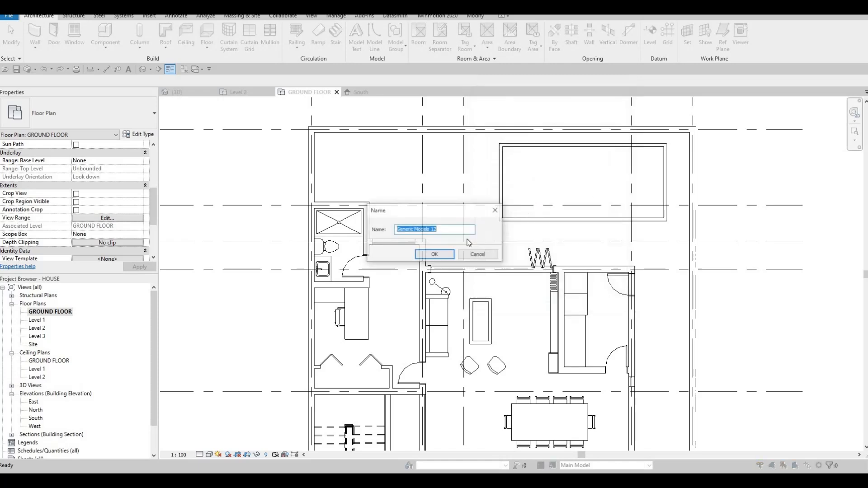
pyautogui.click(436, 256)
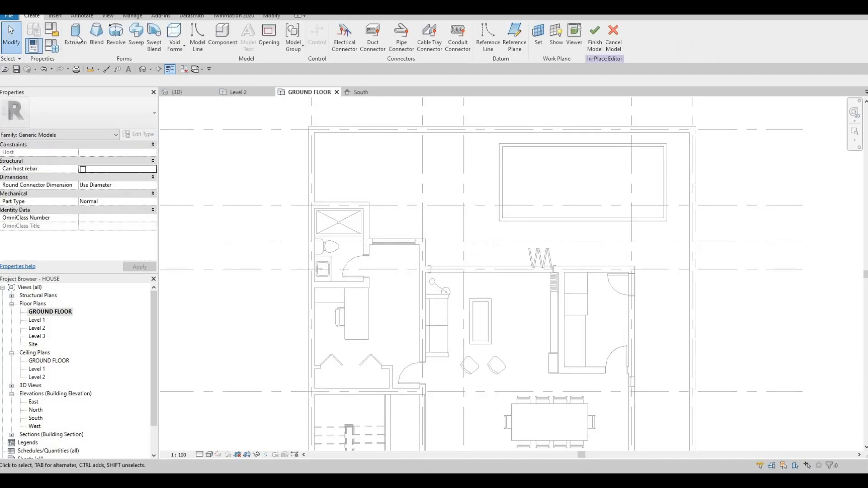
# Sketch a rectangular extrusion profile about 5283 by 2340 along the inner faces of the pool walls
pyautogui.click(340, 28)
pyautogui.click(502, 146)
pyautogui.click(663, 218)
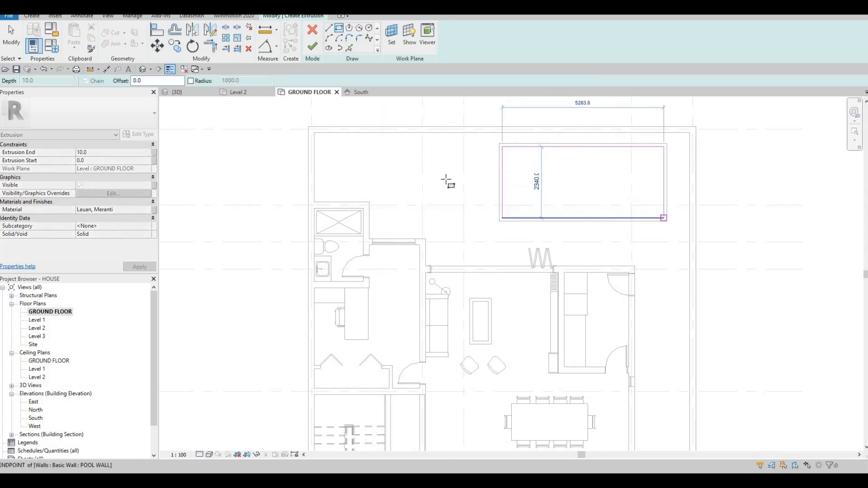
pyautogui.press('Escape')
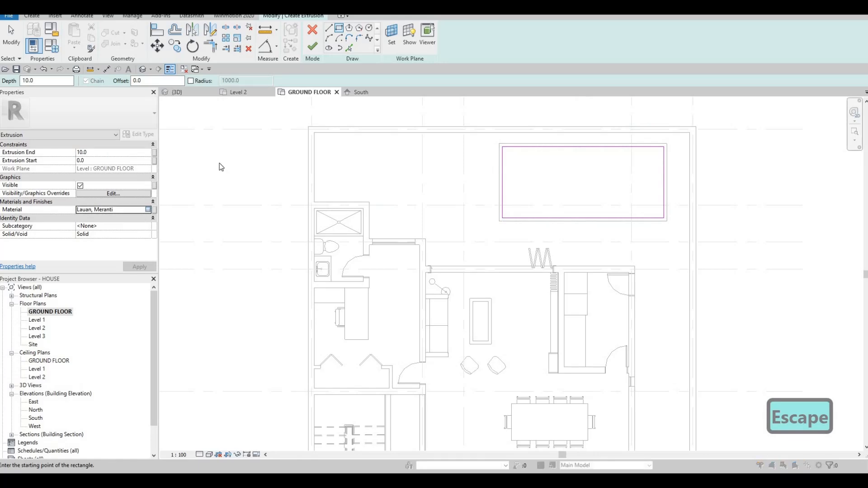
# Assign the Vinyl Composition Tile material to the extrusion and finish the in-place model
pyautogui.click(148, 209)
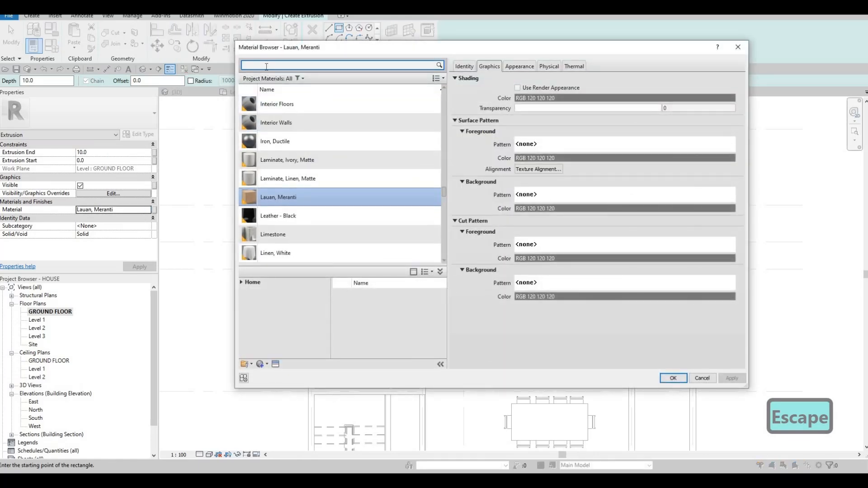
pyautogui.click(267, 67)
pyautogui.write('ti')
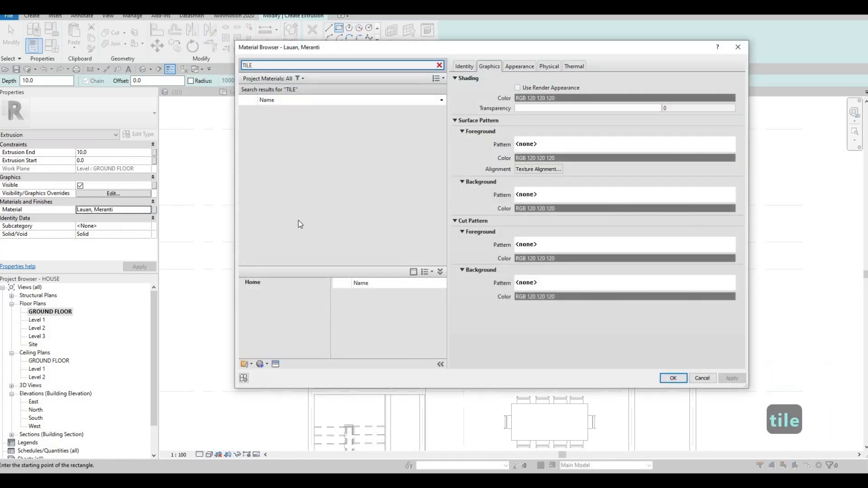
pyautogui.scroll(-2, 306, 254)
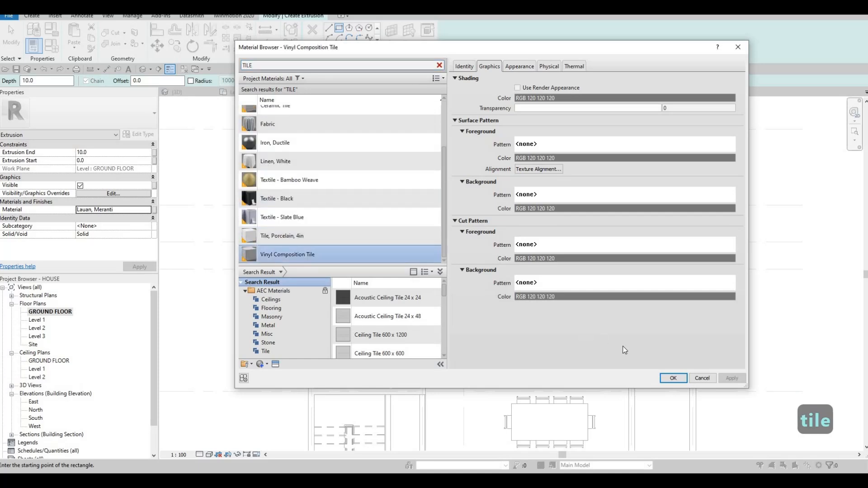
pyautogui.click(673, 378)
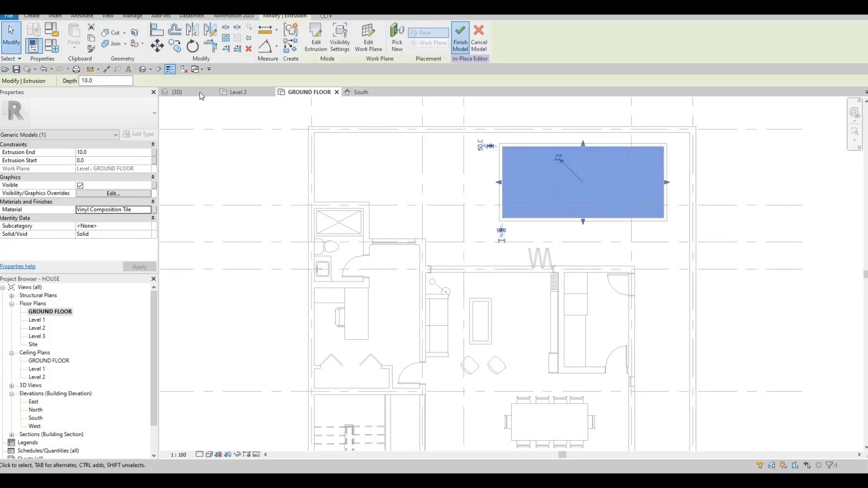
# In the 3D view, stretch the tile extrusion down and lower its upper face to form a slab at the bottom of the pool walls
pyautogui.click(176, 92)
pyautogui.keyDown('shift'); pyautogui.moveTo(484, 230); pyautogui.dragTo(601, 149, button='middle'); pyautogui.keyUp('shift')
pyautogui.click(425, 271)
pyautogui.scroll(4, 438, 253)
pyautogui.moveTo(437, 282); pyautogui.dragTo(438, 247)
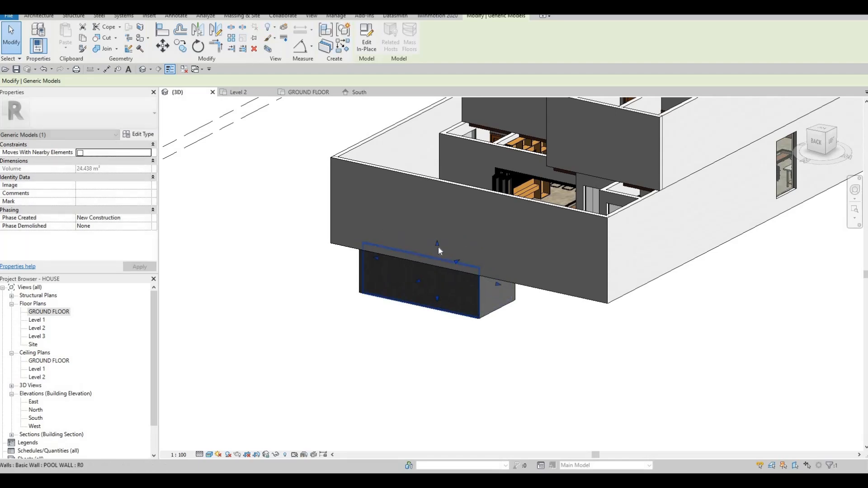
pyautogui.moveTo(433, 287); pyautogui.dragTo(490, 271)
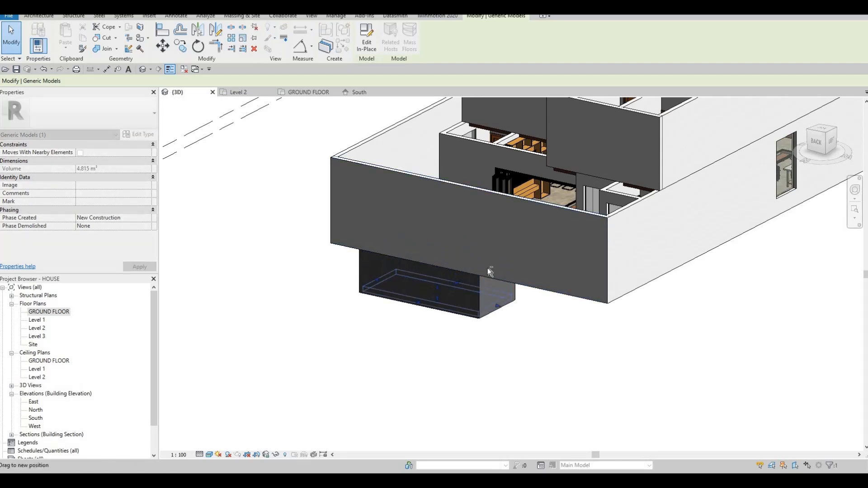
pyautogui.moveTo(433, 324); pyautogui.dragTo(452, 297)
pyautogui.keyDown('shift'); pyautogui.moveTo(452, 297); pyautogui.dragTo(465, 314, button='middle'); pyautogui.keyUp('shift')
pyautogui.press('Escape')
pyautogui.keyDown('shift'); pyautogui.moveTo(480, 263); pyautogui.dragTo(472, 253, button='middle'); pyautogui.keyUp('shift')
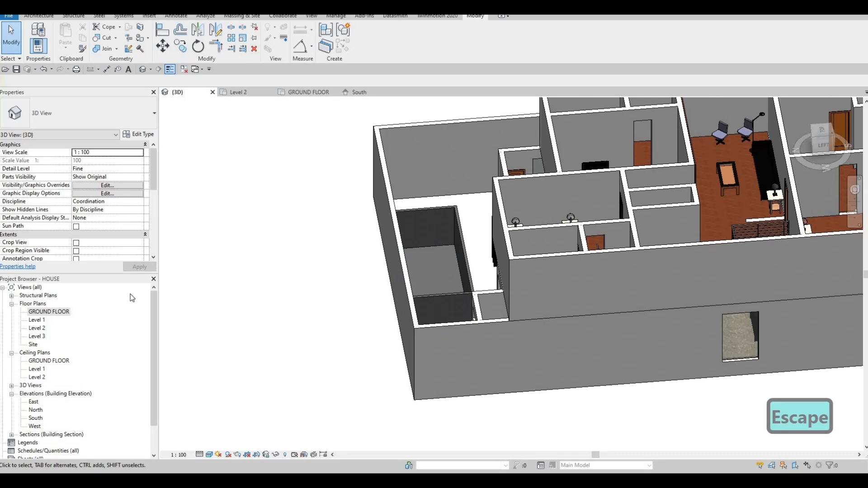
# In the ground floor plan, start an in-place model in the Generic Models category, accepting the default name
pyautogui.doubleClick(49, 312)
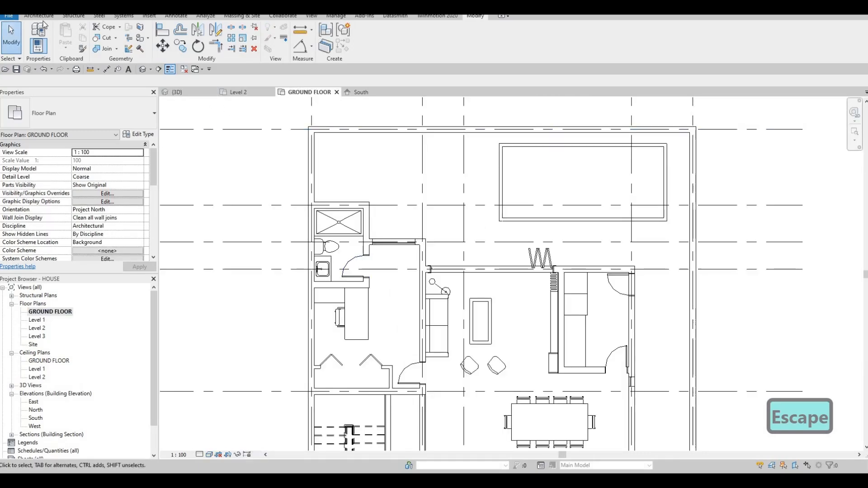
pyautogui.press('Escape')
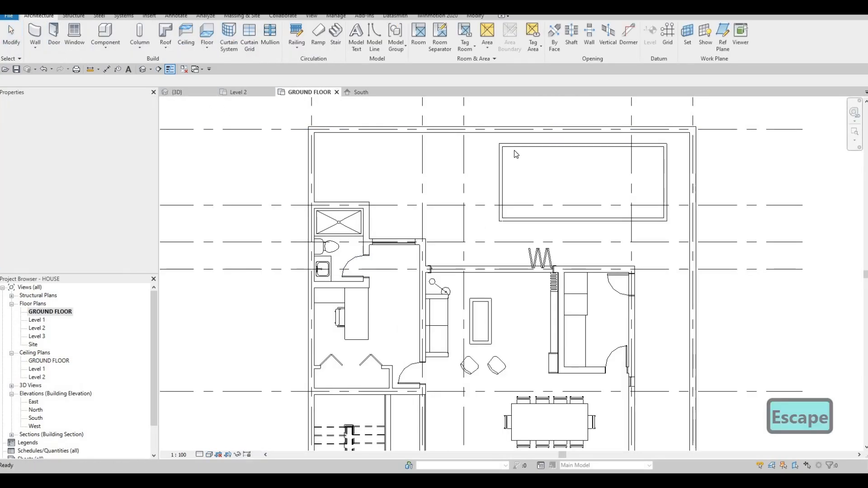
pyautogui.press('Tab')
pyautogui.press('Tab')
pyautogui.press('Tab')
pyautogui.press('Tab')
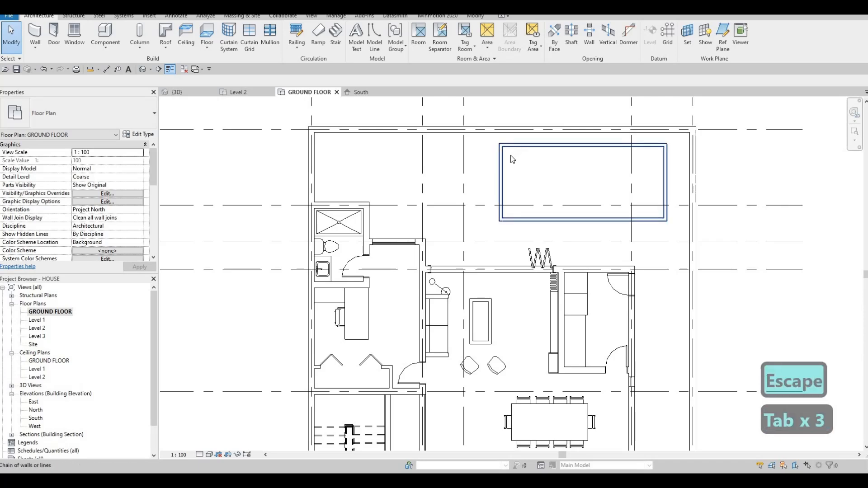
pyautogui.click(101, 49)
pyautogui.click(120, 84)
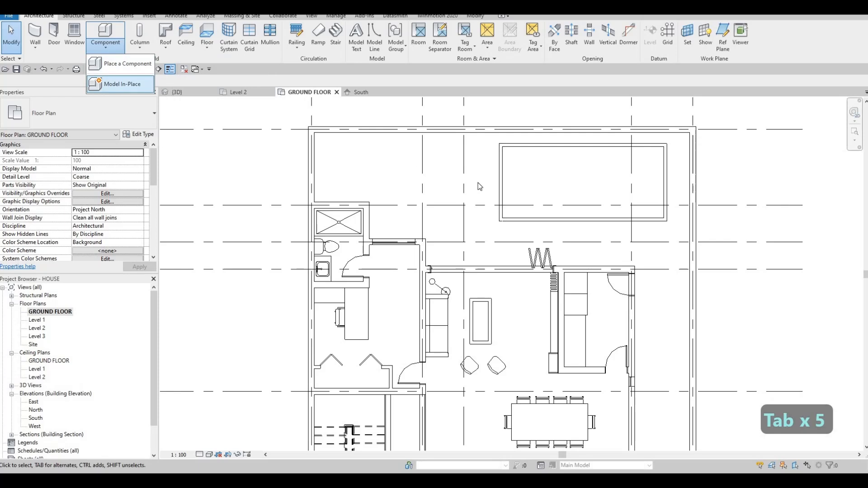
pyautogui.scroll(-4, 515, 187)
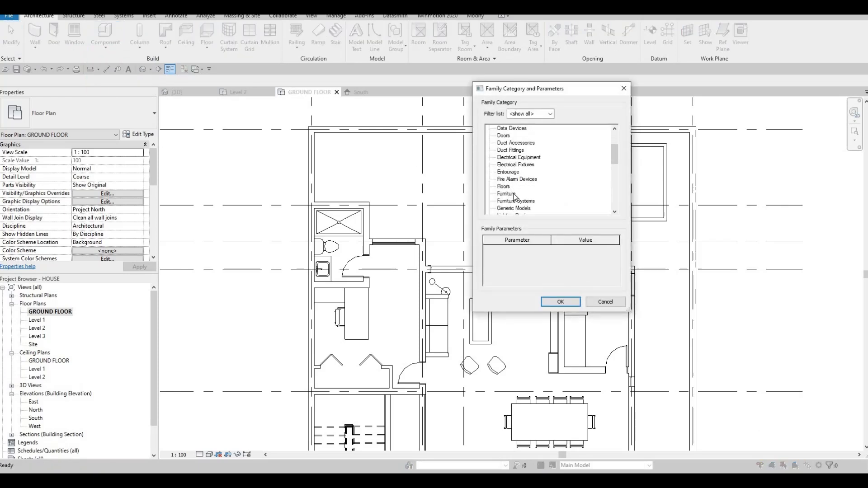
pyautogui.press('Return')
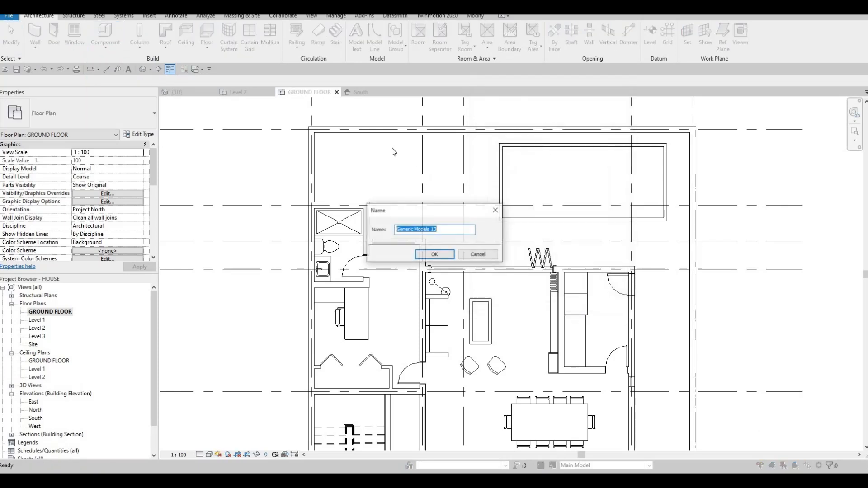
pyautogui.press('Return')
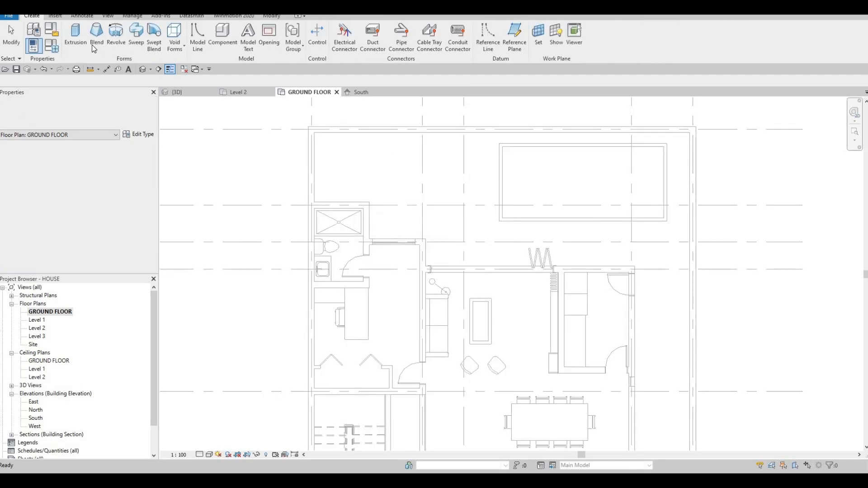
# Sketch a rectangular extrusion profile from corner to corner along the inner faces of the pool walls
pyautogui.click(75, 36)
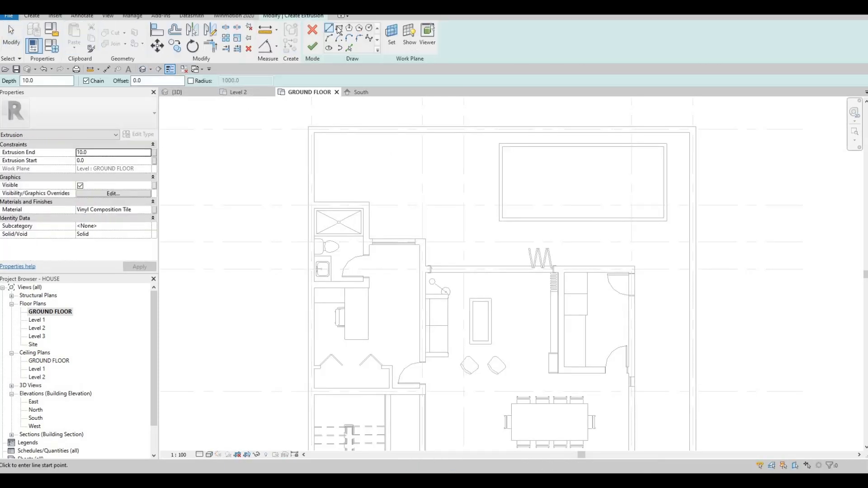
pyautogui.press('r')
pyautogui.press('c')
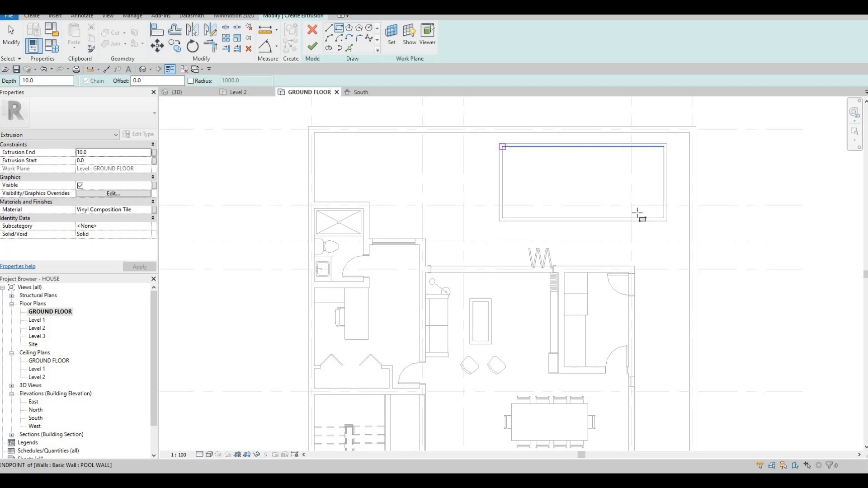
pyautogui.click(664, 219)
pyautogui.press('Escape')
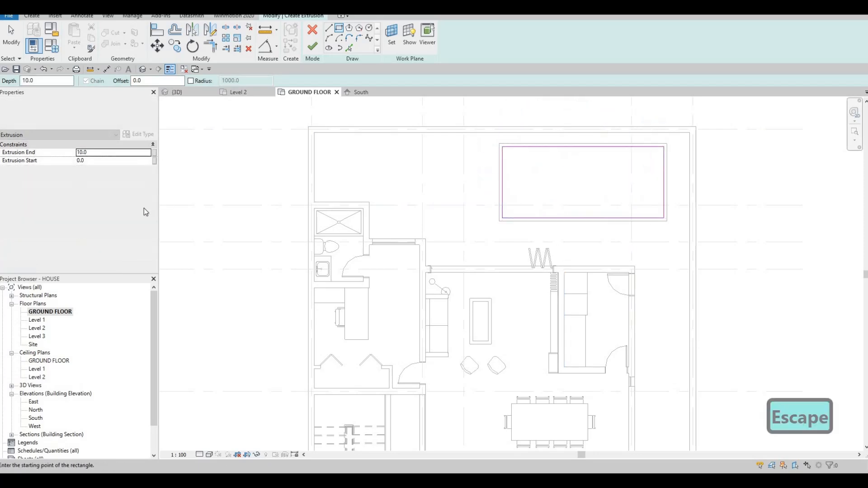
# Open the material selection for the extrusion and search the materials for WATER
pyautogui.click(146, 210)
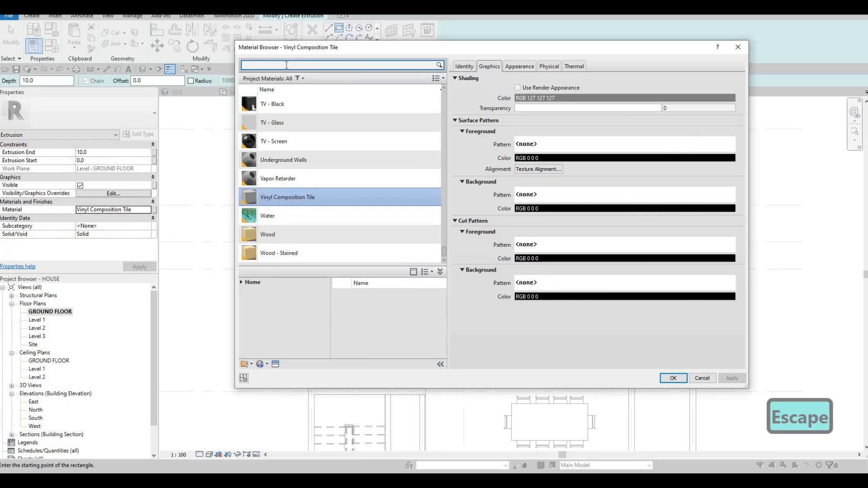
pyautogui.write('WAYTER')
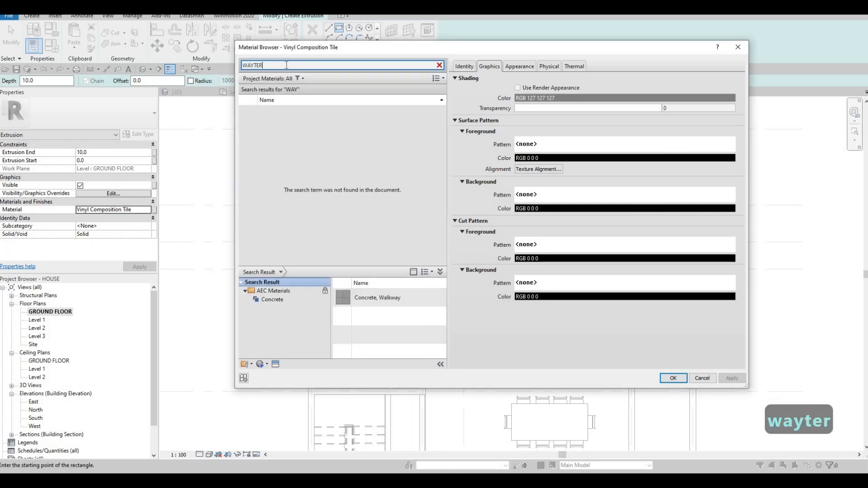
pyautogui.press('BackSpace')
pyautogui.press('BackSpace')
pyautogui.press('BackSpace')
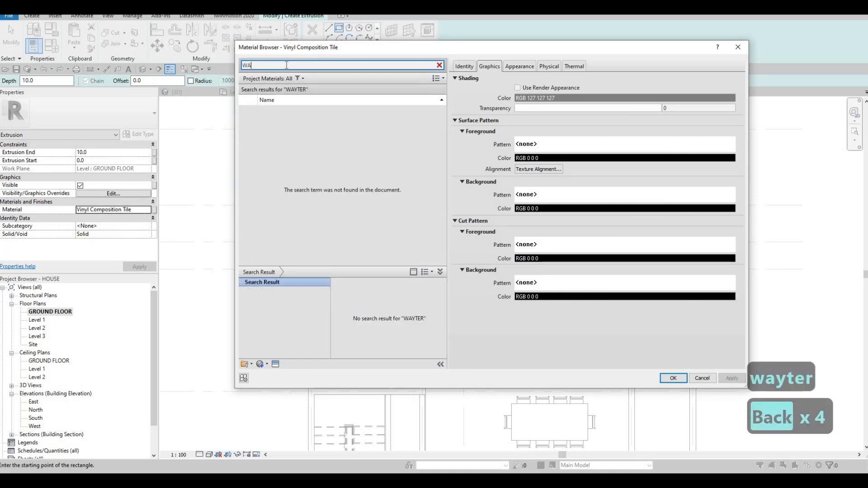
pyautogui.write('TER')
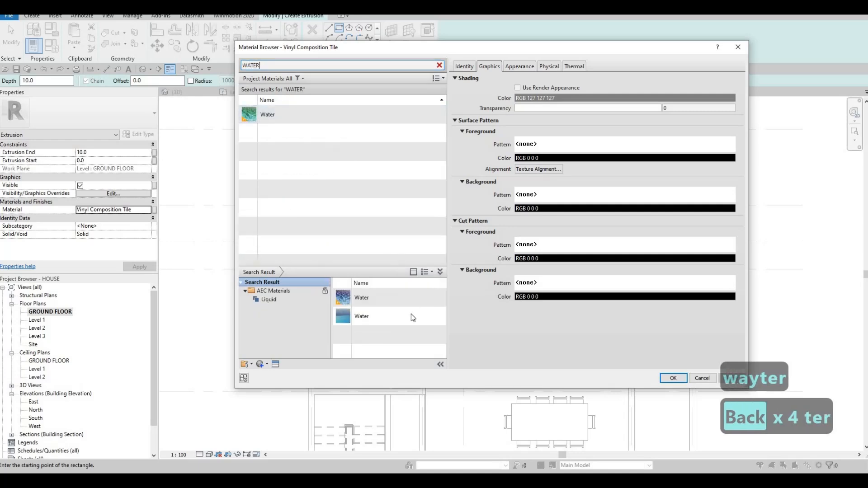
# Add the first Water library material keeping both appearances, assign Water(1) to the extrusion and finish the in-place model
pyautogui.click(431, 316)
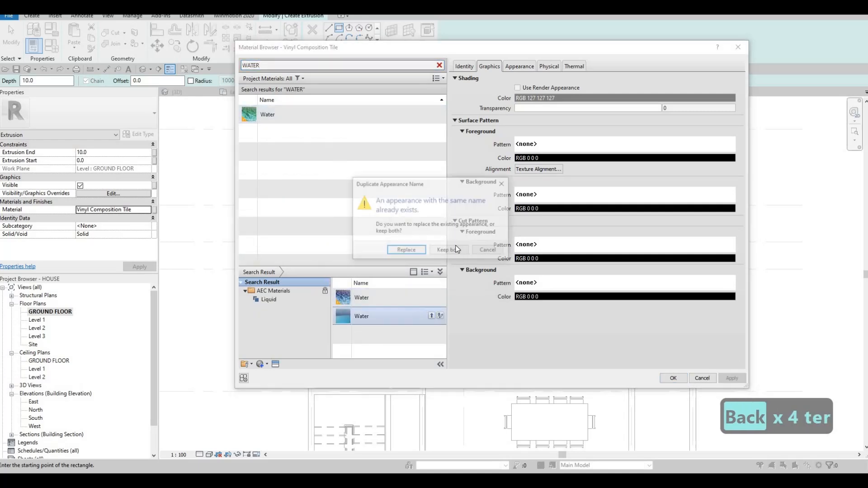
pyautogui.click(495, 254)
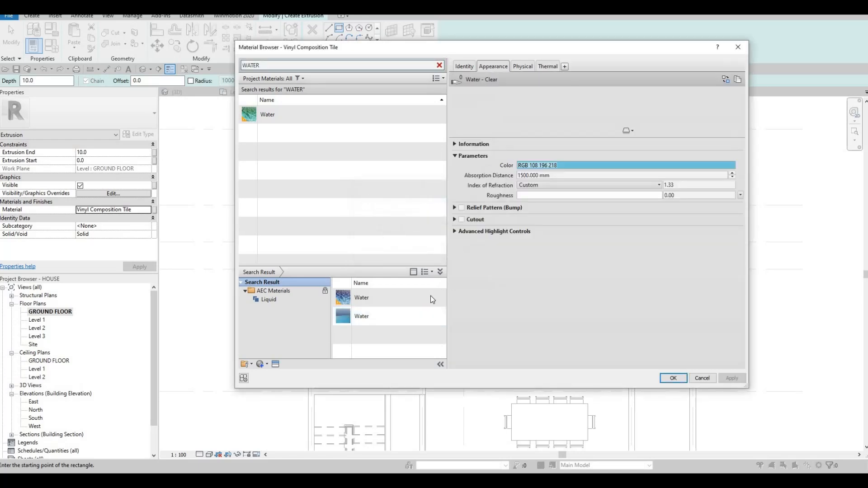
pyautogui.click(431, 297)
pyautogui.click(449, 251)
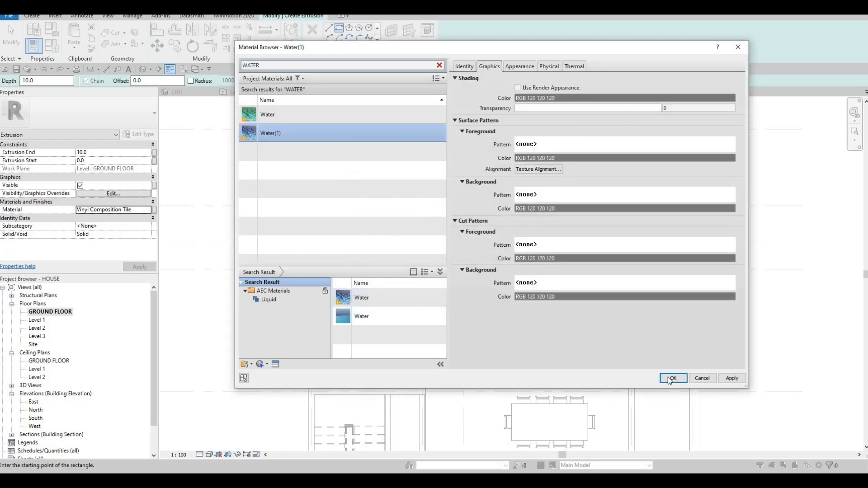
pyautogui.press('Return')
pyautogui.click(312, 46)
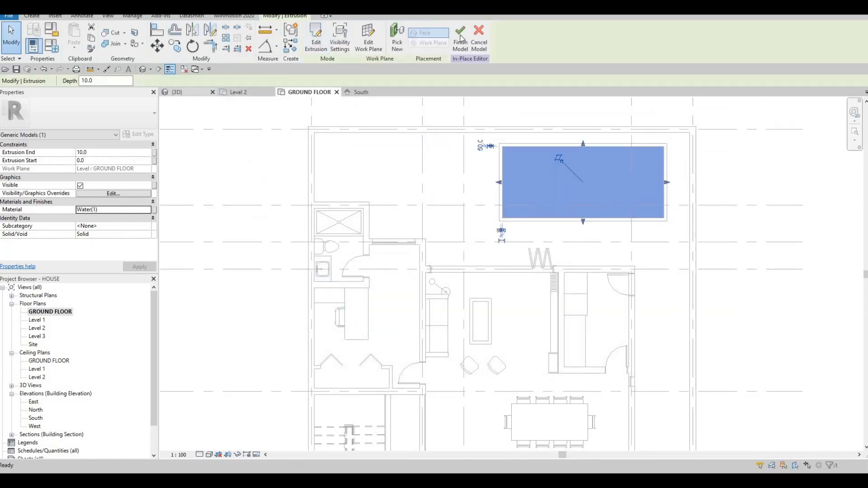
# In the 3D view, select the water extrusion and stretch it vertically into a thicker layer near the top of the pool walls
pyautogui.click(189, 94)
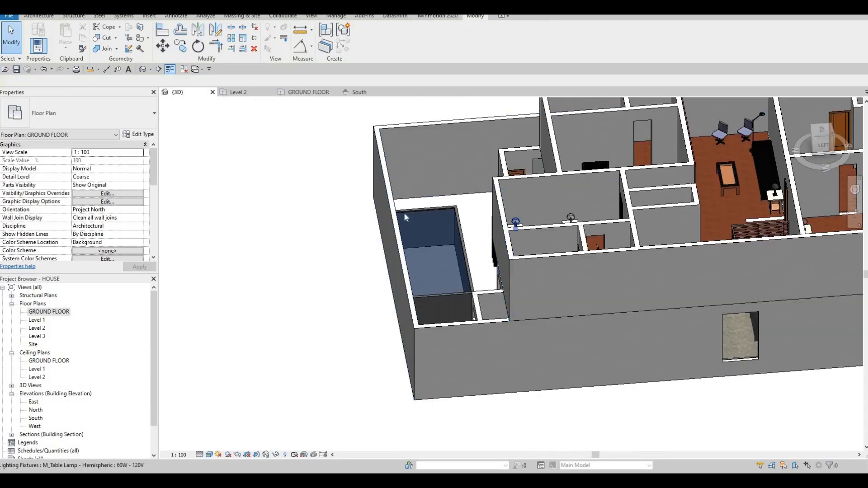
pyautogui.keyDown('shift'); pyautogui.moveTo(405, 215); pyautogui.dragTo(414, 256, button='middle'); pyautogui.keyUp('shift')
pyautogui.scroll(5, 420, 259)
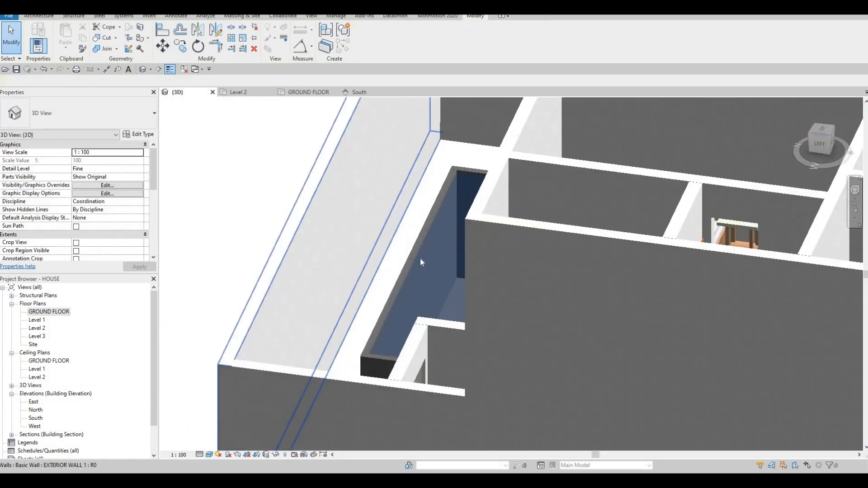
pyautogui.click(475, 287)
pyautogui.keyDown('shift'); pyautogui.moveTo(500, 275); pyautogui.dragTo(505, 286, button='middle'); pyautogui.keyUp('shift')
pyautogui.moveTo(504, 284); pyautogui.dragTo(534, 283)
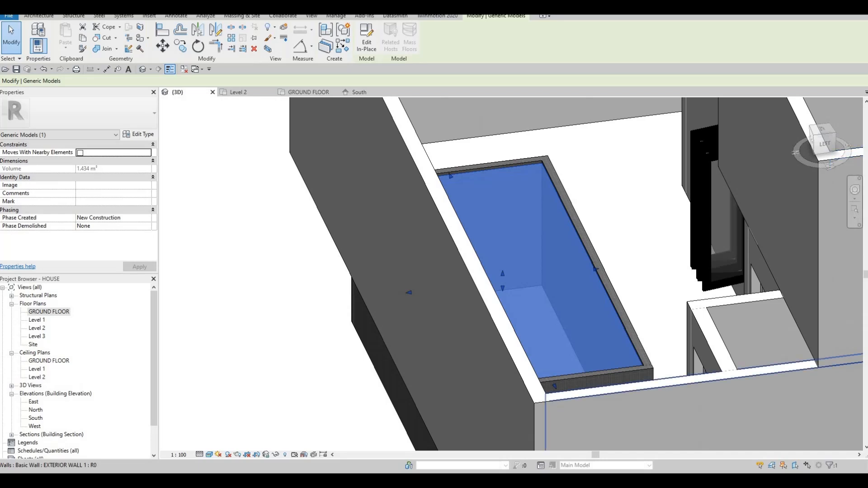
# Switch to Google Drive in the browser and download Pool Ladder.rfa from the All Extra Families folder
pyautogui.press('F1')
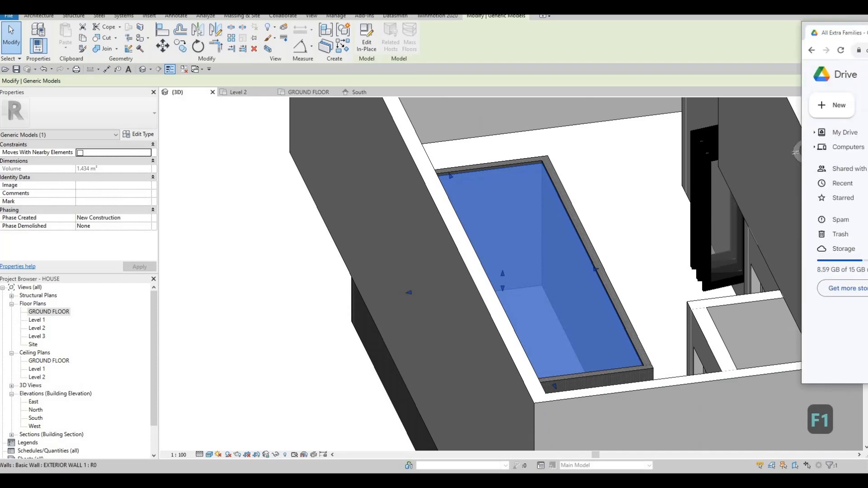
pyautogui.scroll(-1, 635, 246)
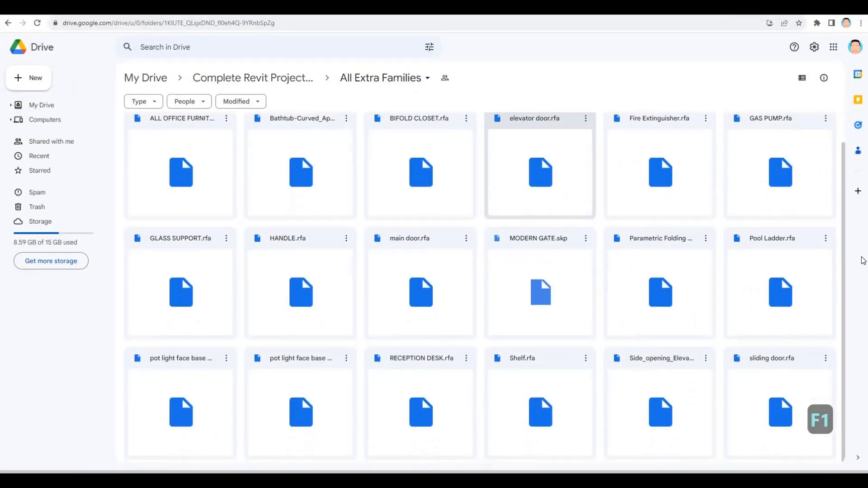
pyautogui.rightClick(788, 275)
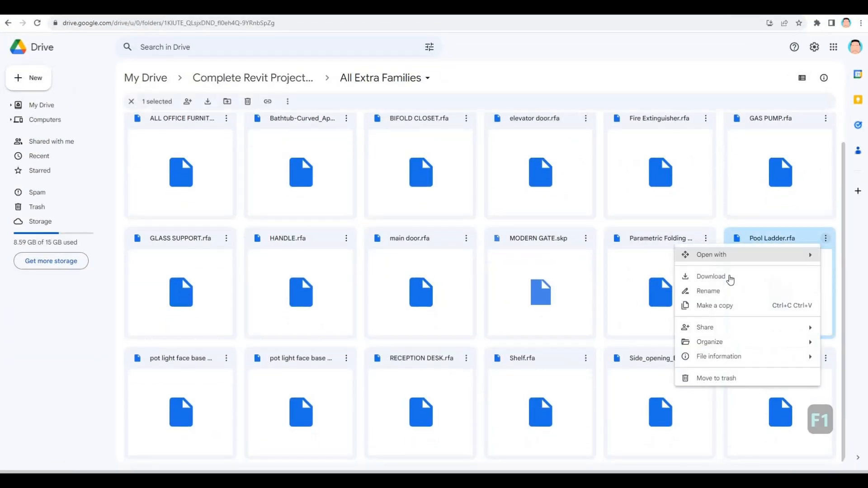
pyautogui.click(717, 278)
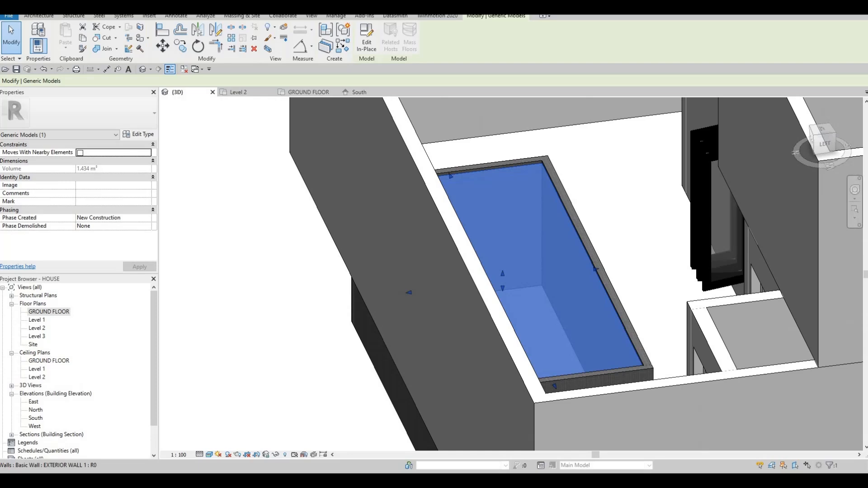
# Load the Pool Ladder (1) family from the Downloads folder into the Revit project for placement
pyautogui.hotkey('alt', 'Tab')
pyautogui.moveTo(317, 223); pyautogui.dragTo(694, 212)
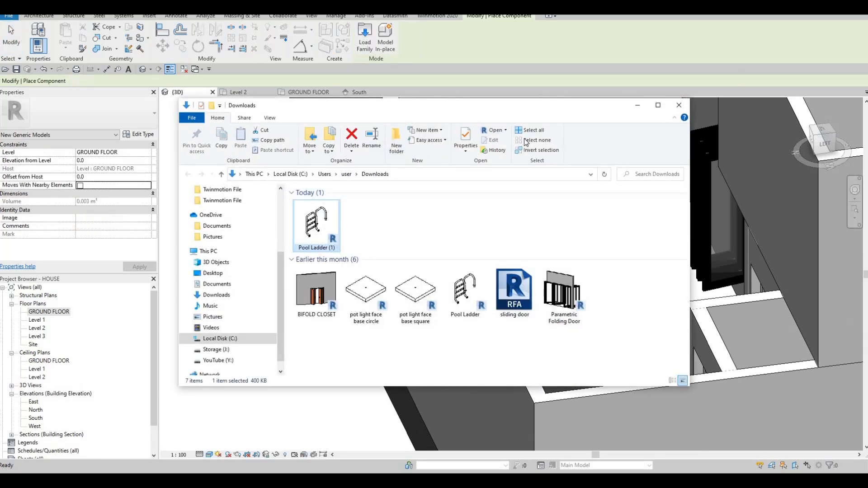
pyautogui.scroll(3, 562, 196)
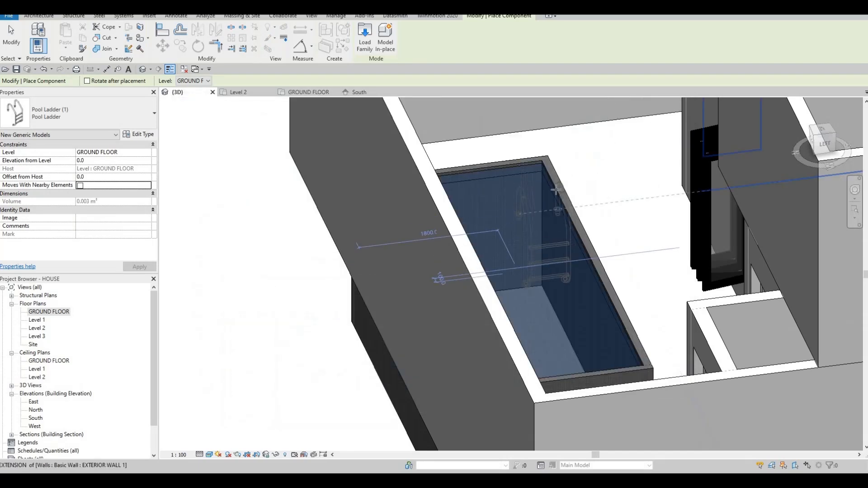
pyautogui.scroll(2, 520, 197)
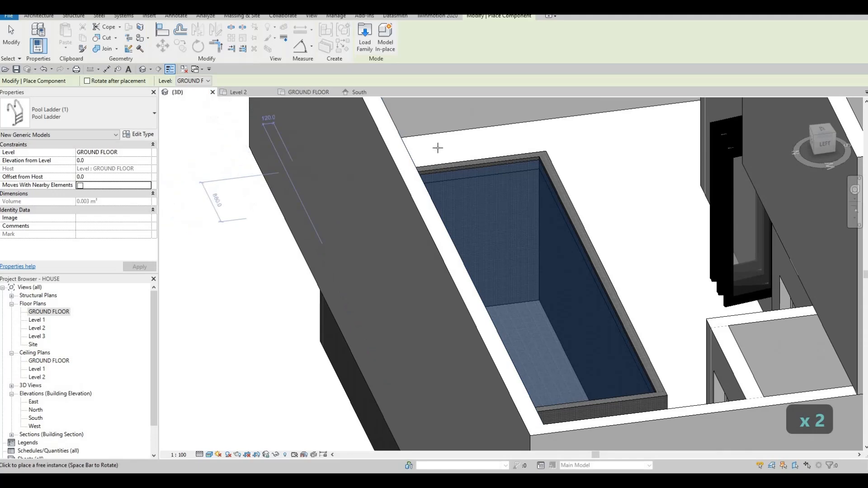
# In the ground floor plan, rotate the pool ladder and place it across the lower pool wall near the pool's lower-right corner
pyautogui.click(308, 92)
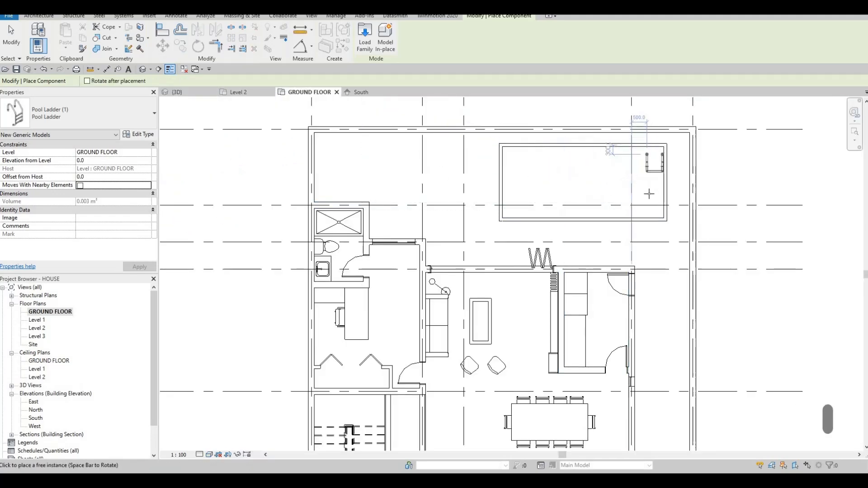
pyautogui.scroll(2, 640, 156)
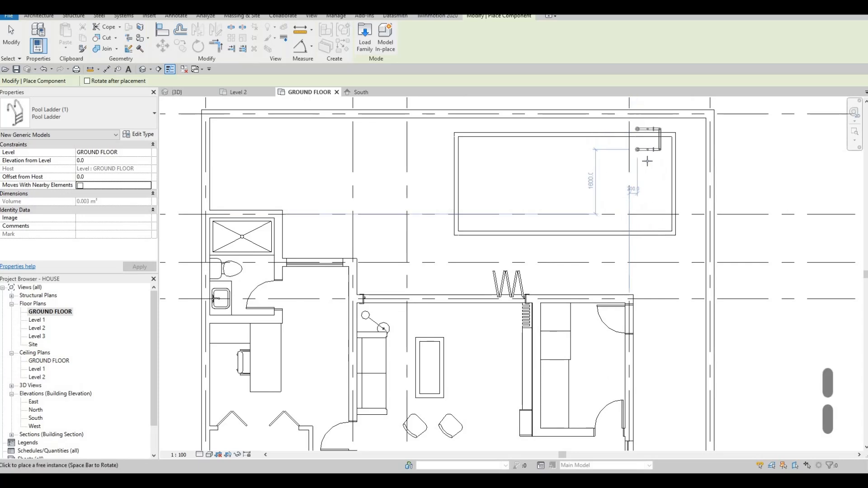
pyautogui.press('space')
pyautogui.press('space')
pyautogui.press('space')
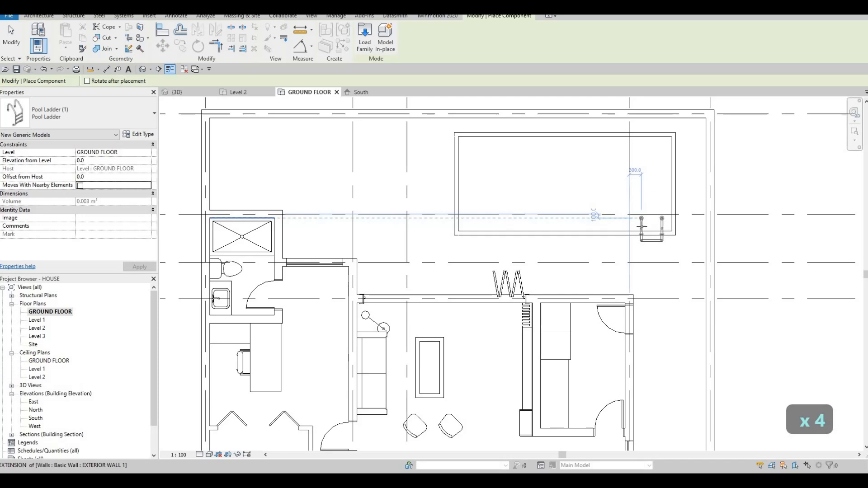
pyautogui.scroll(3, 642, 221)
pyautogui.press('space')
pyautogui.press('space')
pyautogui.scroll(2, 711, 271)
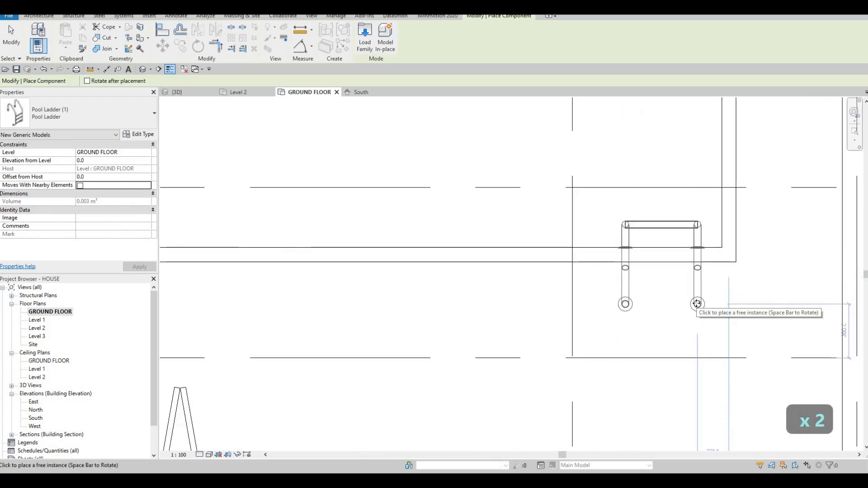
pyautogui.click(697, 303)
pyautogui.press('Escape')
pyautogui.press('Escape')
pyautogui.press('Escape')
pyautogui.scroll(3, 617, 229)
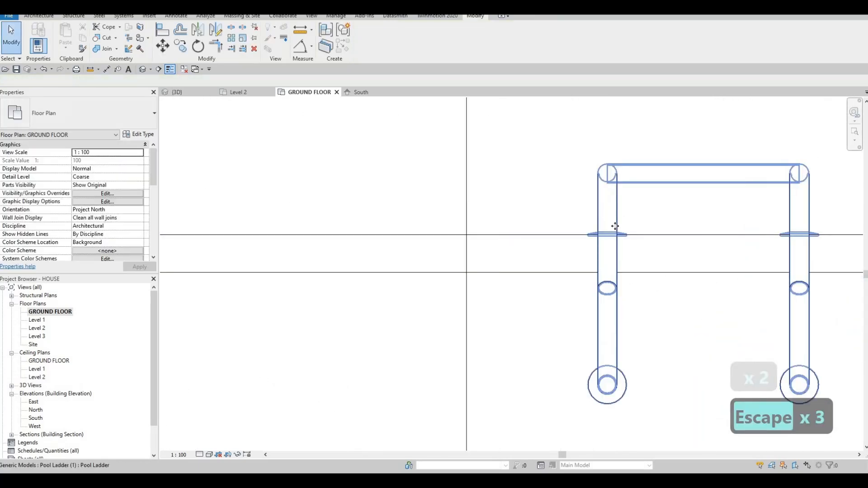
# Nudge the placed pool ladder slightly up in plan to line up its flanges with the inner face of the pool wall
pyautogui.click(615, 227)
pyautogui.press('Up')
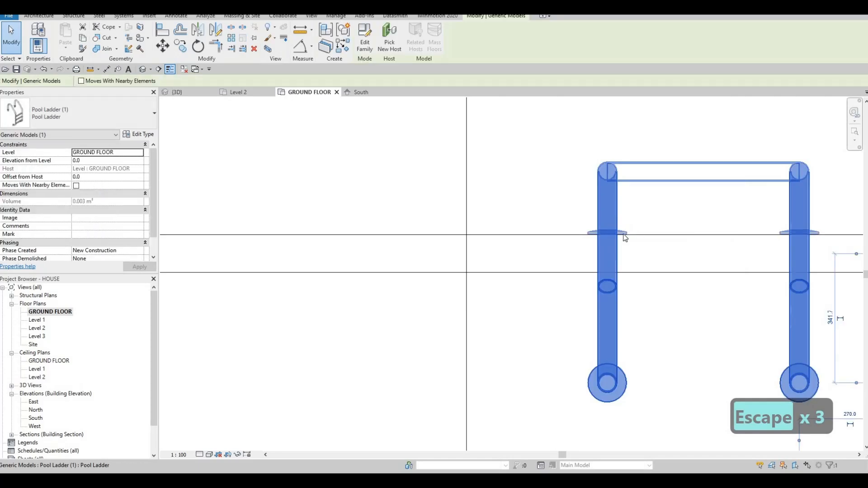
pyautogui.scroll(-5, 687, 254)
pyautogui.moveTo(637, 287); pyautogui.dragTo(709, 239, button='middle')
pyautogui.scroll(-1, 709, 240)
pyautogui.moveTo(452, 237); pyautogui.dragTo(519, 231, button='middle')
pyautogui.scroll(-1, 519, 231)
pyautogui.moveTo(462, 159); pyautogui.dragTo(458, 181, button='middle')
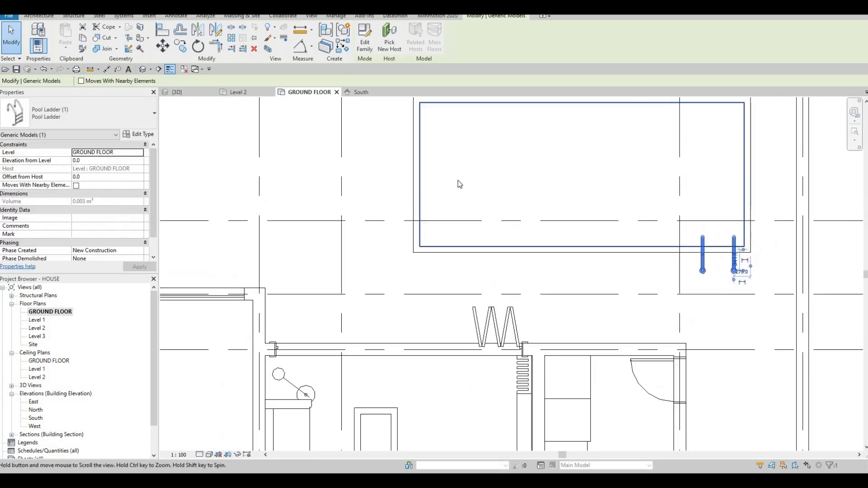
# In the 3D view, deepen the pool's water body by pulling its bottom face down to a volume of about 3.18 m³
pyautogui.scroll(-1, 460, 184)
pyautogui.press('Escape')
pyautogui.press('Escape')
pyautogui.press('Escape')
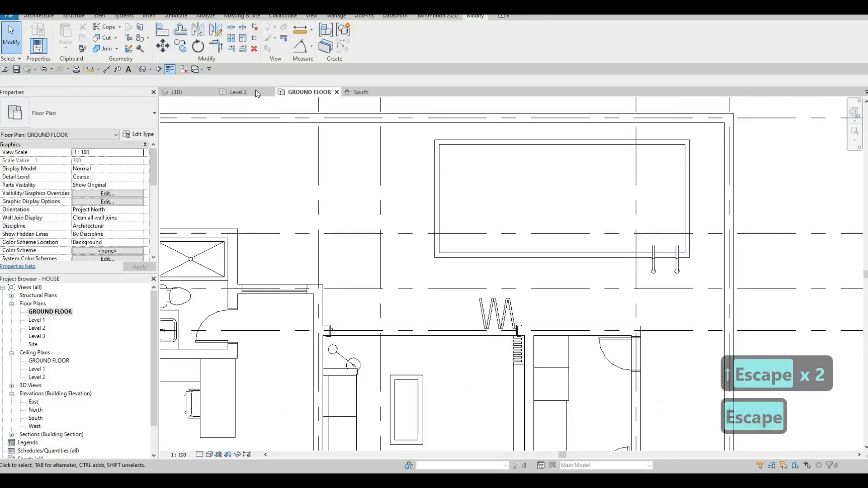
pyautogui.click(177, 92)
pyautogui.scroll(-1, 515, 178)
pyautogui.keyDown('shift'); pyautogui.moveTo(545, 183); pyautogui.dragTo(491, 177, button='middle'); pyautogui.keyUp('shift')
pyautogui.keyDown('shift'); pyautogui.moveTo(489, 210); pyautogui.dragTo(471, 225, button='middle'); pyautogui.keyUp('shift')
pyautogui.click(501, 246)
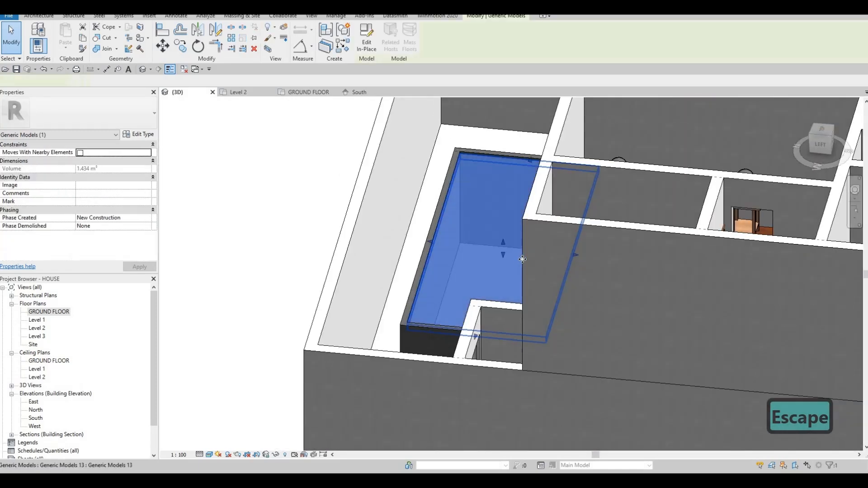
pyautogui.scroll(3, 527, 260)
pyautogui.moveTo(526, 261); pyautogui.dragTo(526, 286)
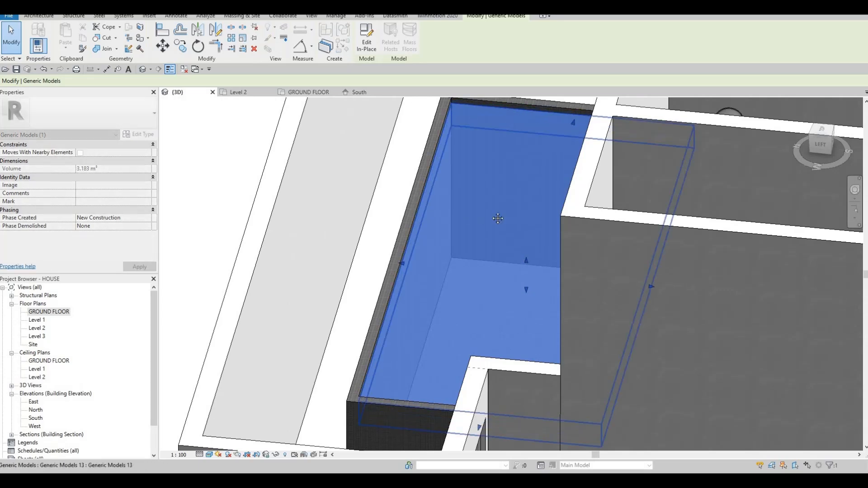
# Examine the pool, water body and ladder in the 3D view, and the surrounding yard in the ground floor plan
pyautogui.scroll(-3, 498, 219)
pyautogui.press('Escape')
pyautogui.moveTo(588, 217); pyautogui.dragTo(615, 208, button='middle')
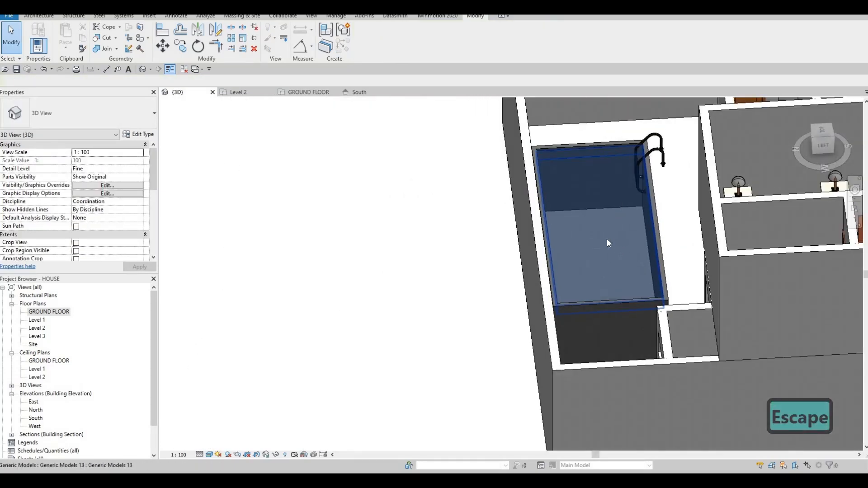
pyautogui.scroll(-3, 550, 249)
pyautogui.keyDown('shift'); pyautogui.moveTo(550, 249); pyautogui.dragTo(450, 214, button='middle'); pyautogui.keyUp('shift')
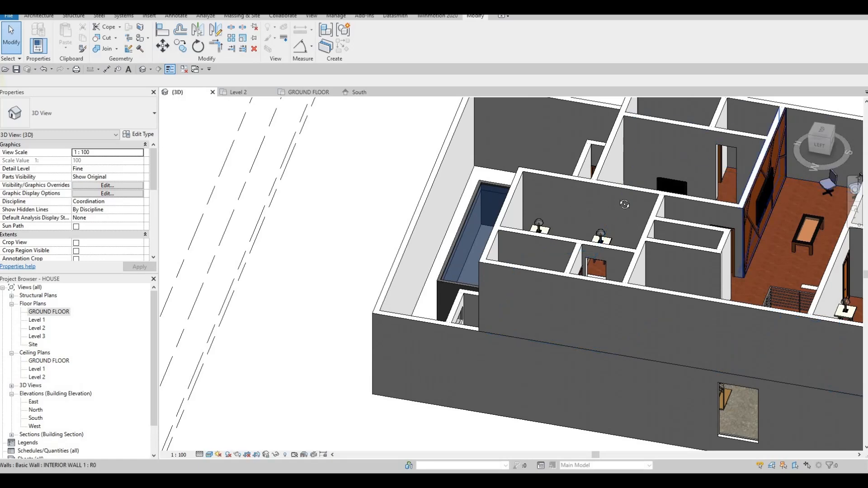
pyautogui.keyDown('shift'); pyautogui.moveTo(725, 202); pyautogui.dragTo(204, 271, button='middle'); pyautogui.keyUp('shift')
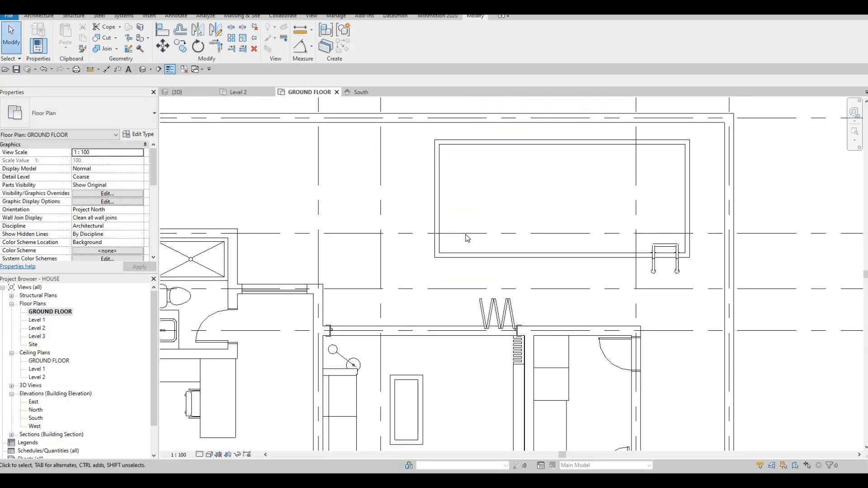
pyautogui.scroll(-3, 466, 235)
pyautogui.moveTo(425, 216); pyautogui.dragTo(454, 184, button='middle')
pyautogui.scroll(2, 448, 222)
pyautogui.scroll(-2, 371, 204)
pyautogui.moveTo(350, 204); pyautogui.dragTo(311, 181, button='middle')
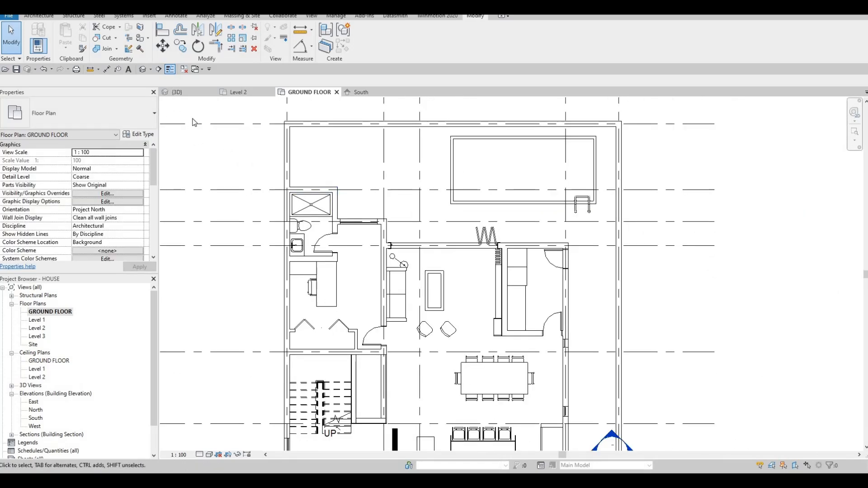
pyautogui.moveTo(451, 172); pyautogui.dragTo(432, 170, button='middle')
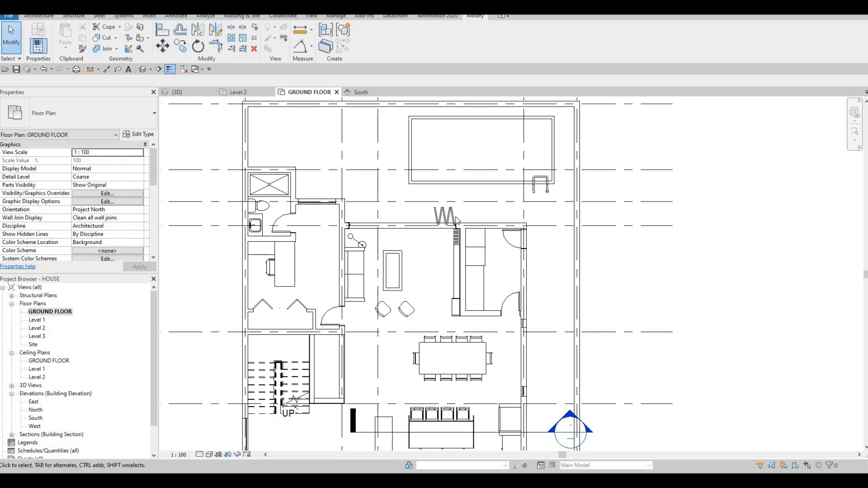
pyautogui.moveTo(578, 354); pyautogui.dragTo(561, 244, button='middle')
pyautogui.scroll(-1, 561, 245)
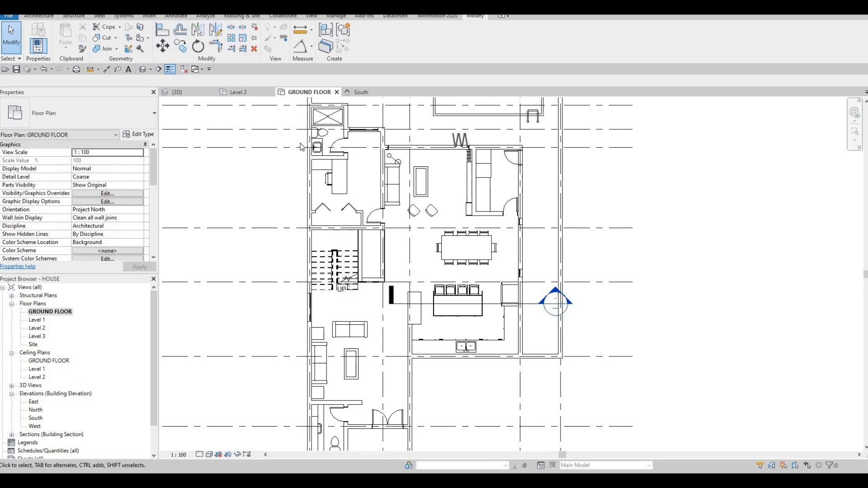
pyautogui.moveTo(302, 146); pyautogui.dragTo(303, 200, button='middle')
# Start an architectural floor on the ground floor and duplicate the FLOOR 2 type as FLOOR 3
pyautogui.click(50, 18)
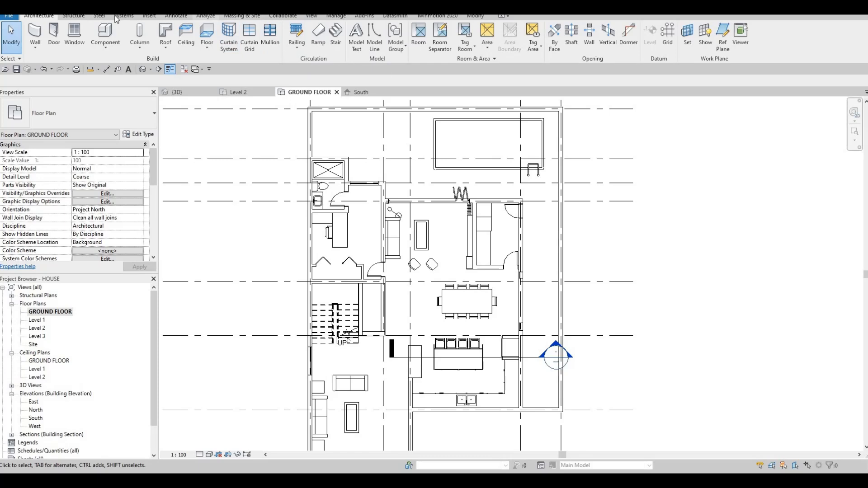
pyautogui.click(207, 47)
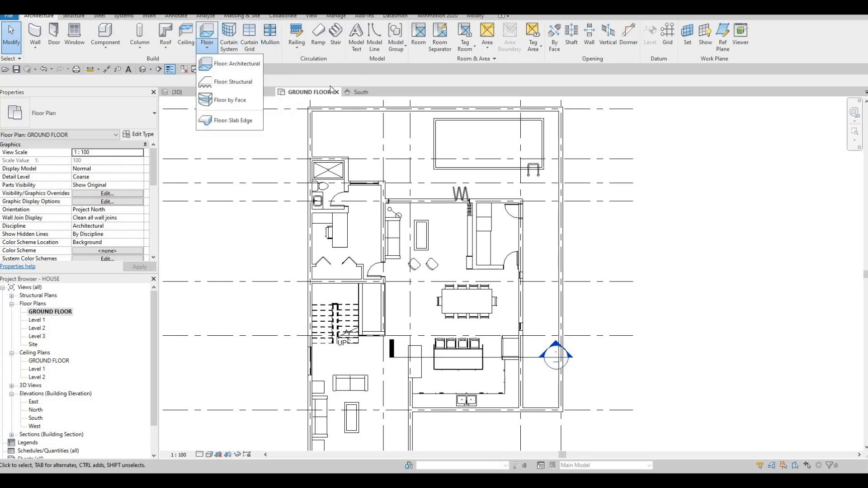
pyautogui.click(231, 66)
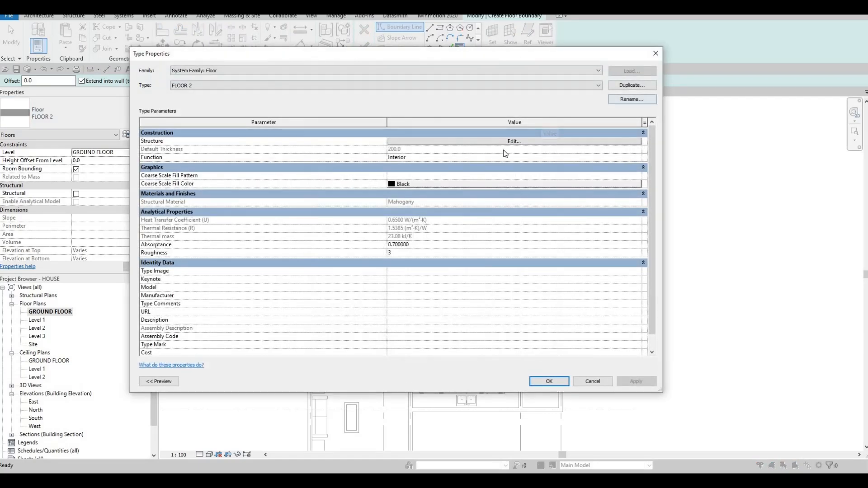
pyautogui.click(632, 85)
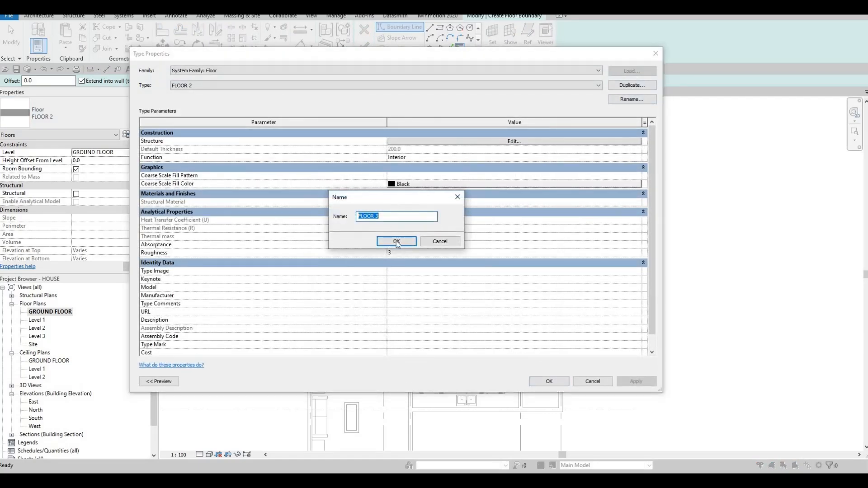
pyautogui.press('Return')
# Assign the Grass material to FLOOR 3's structure layer and accept the type changes
pyautogui.click(511, 141)
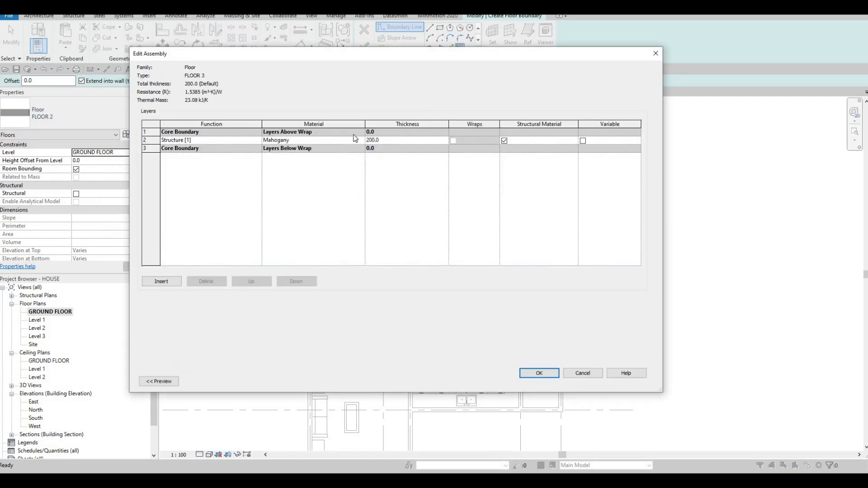
pyautogui.click(354, 141)
pyautogui.click(360, 141)
pyautogui.write('GR')
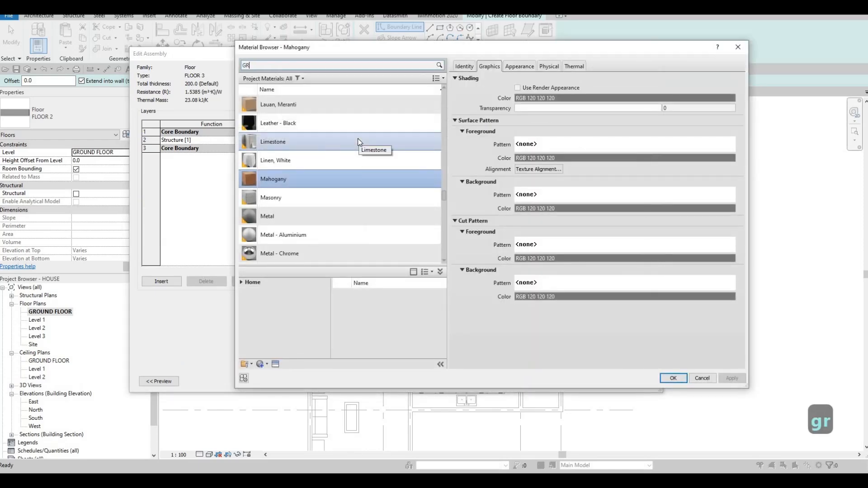
pyautogui.write('ASS')
pyautogui.click(416, 118)
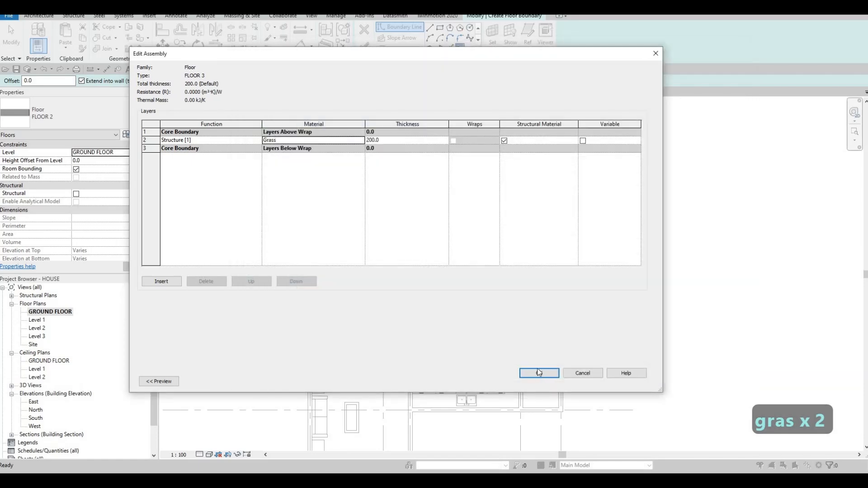
pyautogui.click(539, 373)
pyautogui.click(548, 381)
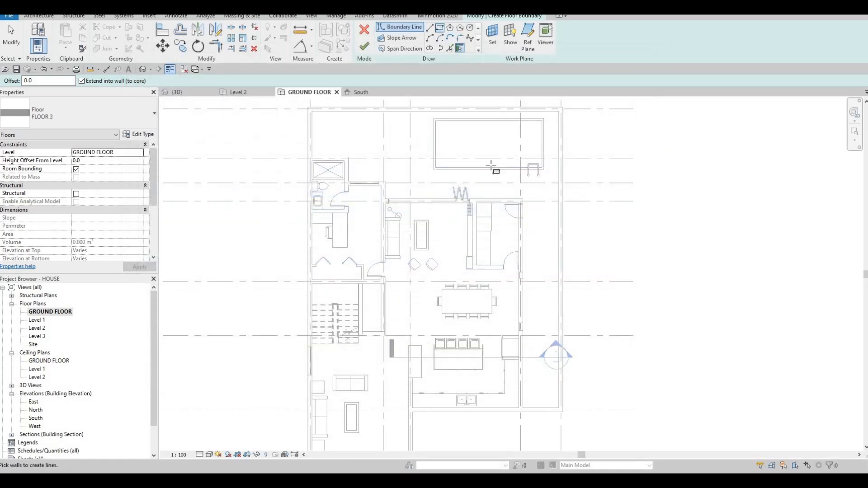
# Sketch two floor boundary rectangles, one between the pool and the house's rear wall and one along the full side passage
pyautogui.click(487, 198)
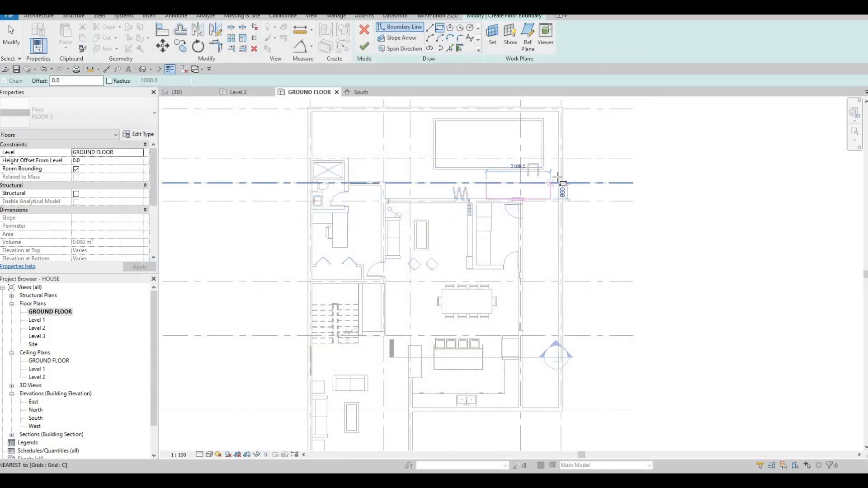
pyautogui.click(559, 183)
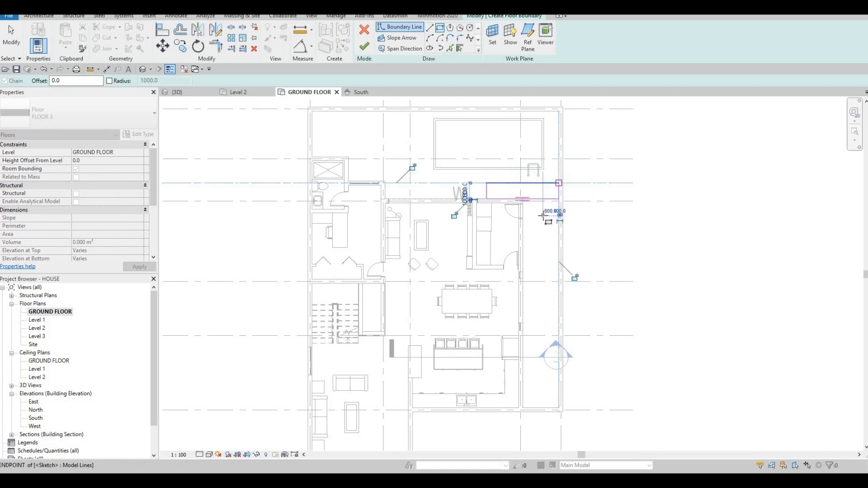
pyautogui.press('Escape')
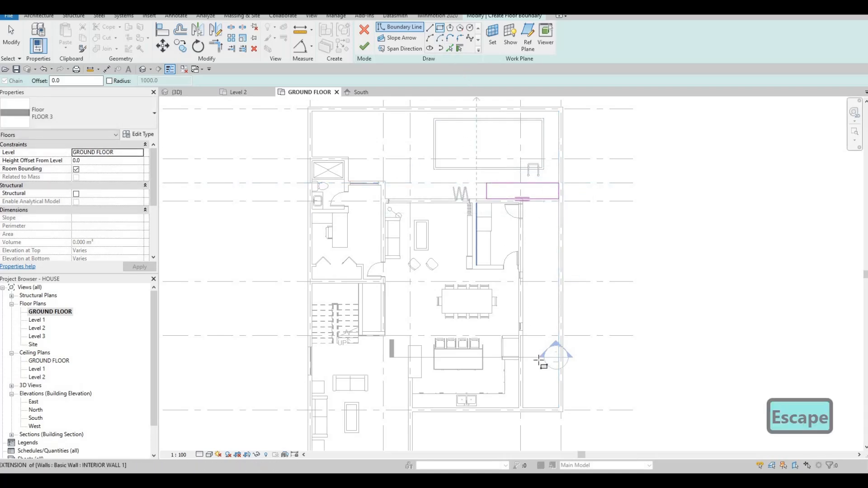
pyautogui.click(523, 407)
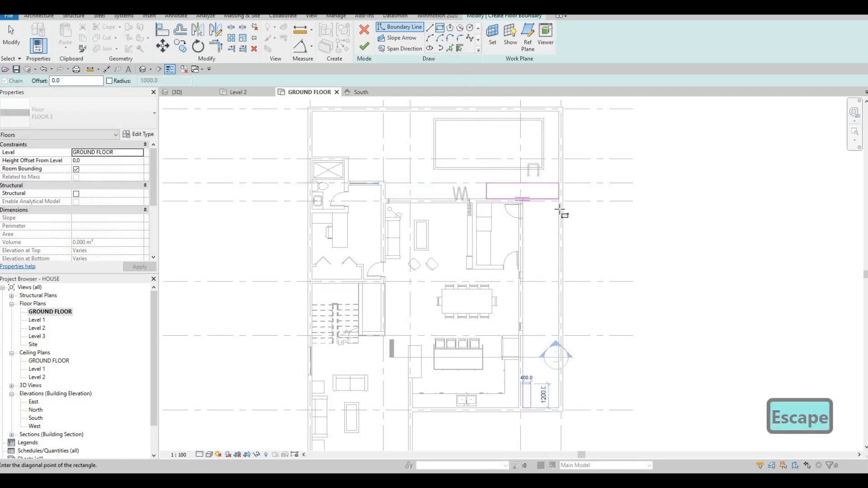
pyautogui.scroll(2, 558, 217)
pyautogui.click(560, 178)
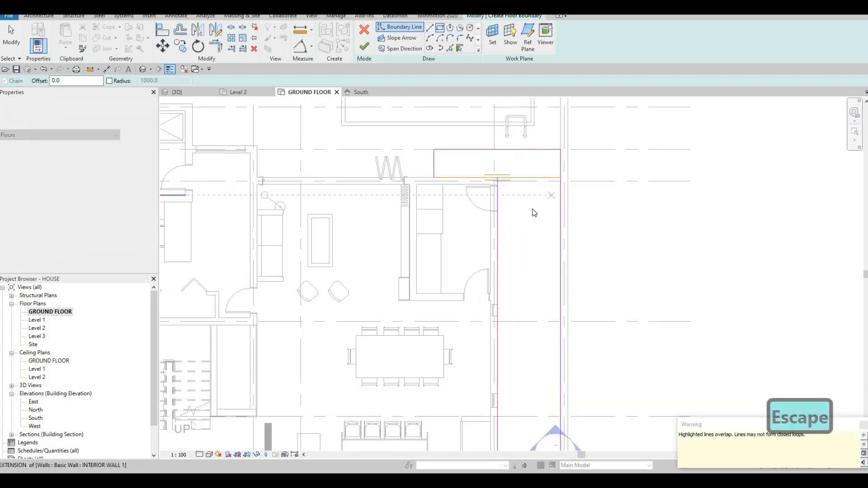
# Trim the overlapping boundary lines and delete the shared edge to form one L-shaped outline, then finish the floor
pyautogui.press('Escape')
pyautogui.press('Escape')
pyautogui.press('t')
pyautogui.press('r')
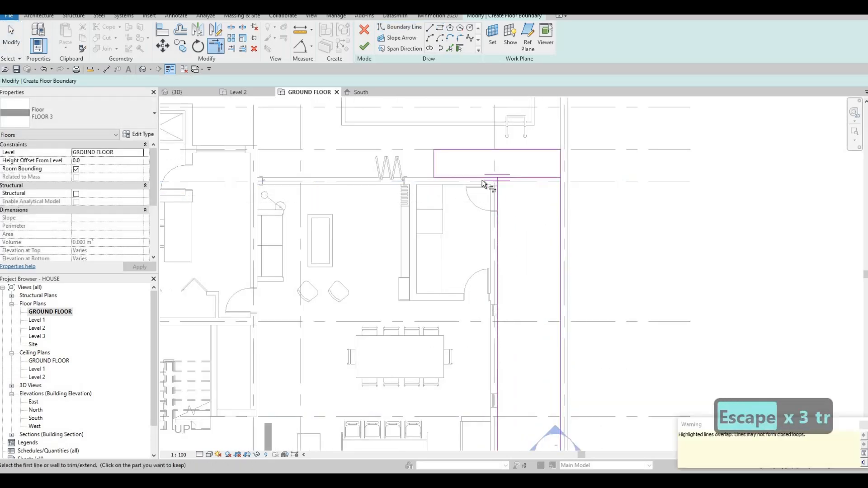
pyautogui.click(497, 195)
pyautogui.click(523, 178)
pyautogui.press('Escape')
pyautogui.press('Escape')
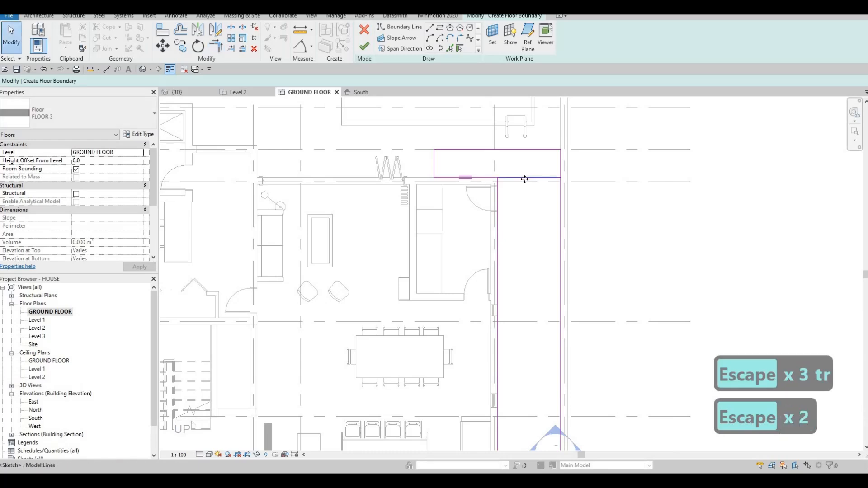
pyautogui.click(524, 178)
pyautogui.press('Delete')
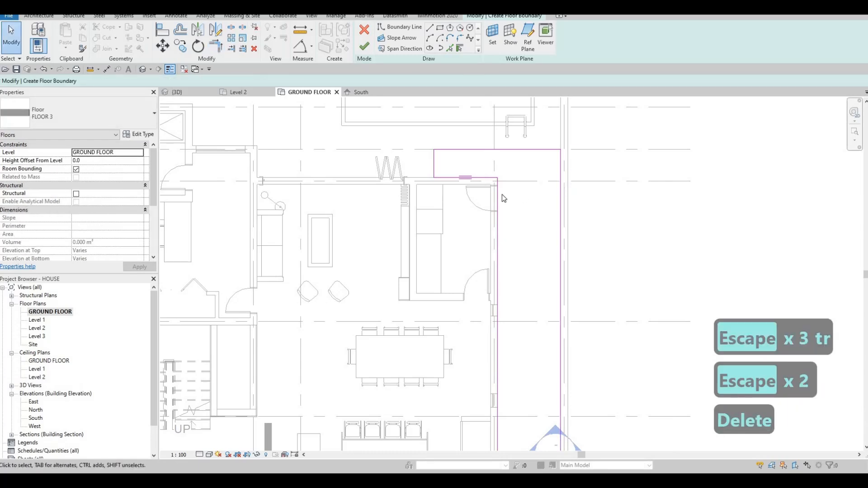
pyautogui.scroll(-1, 503, 197)
pyautogui.press('Escape')
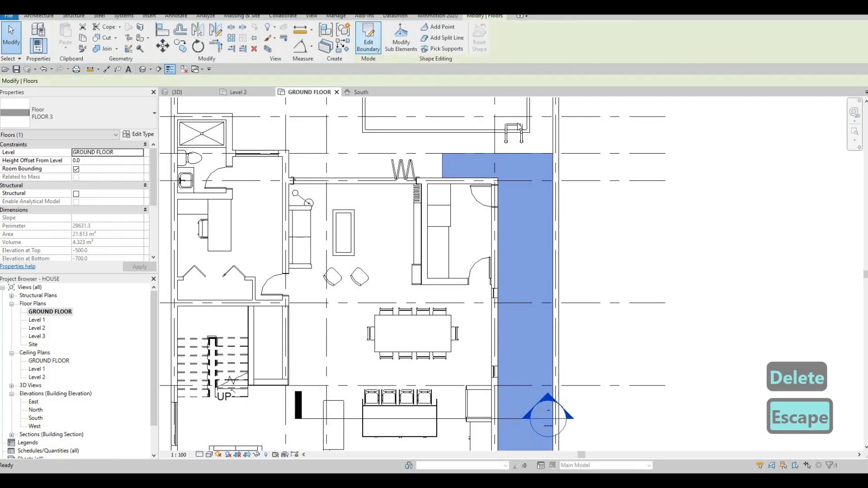
# Edit the FLOOR 3 boundary and sketch a 1100 by 500 mm rectangle inside the side passage near its lower end
pyautogui.click(367, 36)
pyautogui.moveTo(509, 290); pyautogui.dragTo(506, 252, button='middle')
pyautogui.scroll(-1, 517, 276)
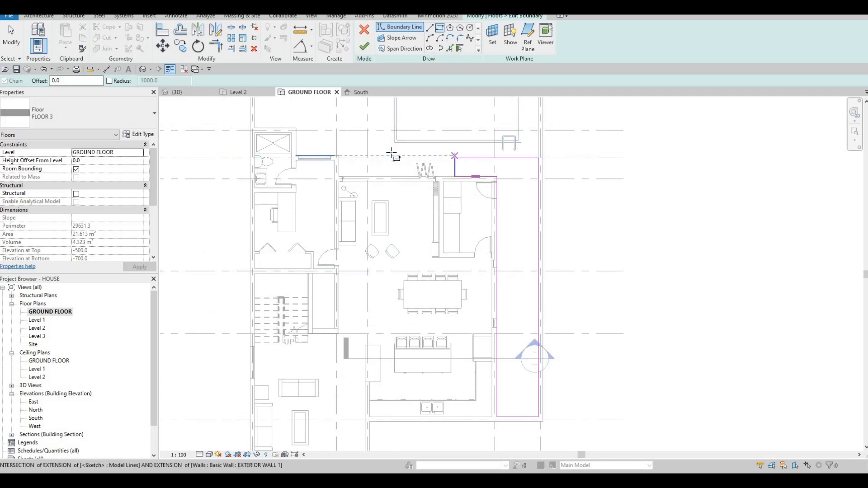
pyautogui.moveTo(482, 264); pyautogui.dragTo(466, 198, button='middle')
pyautogui.moveTo(483, 309); pyautogui.dragTo(461, 244, button='middle')
pyautogui.scroll(3, 470, 269)
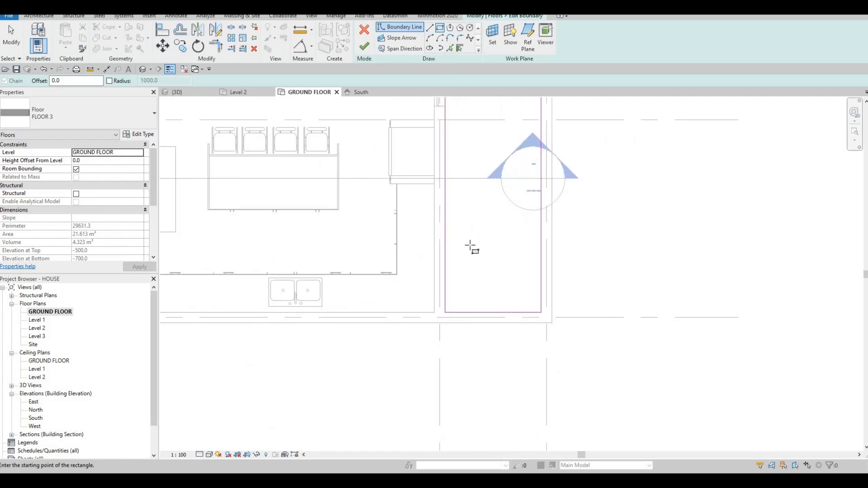
pyautogui.click(467, 245)
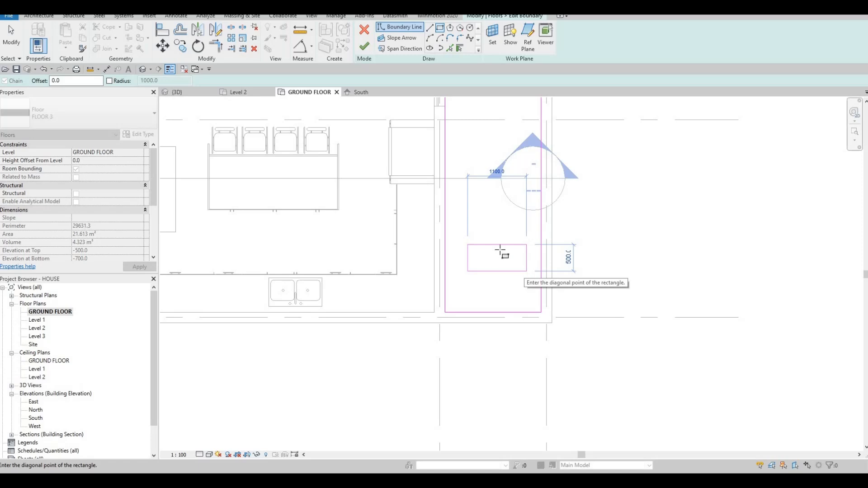
pyautogui.click(527, 272)
pyautogui.press('Escape')
pyautogui.press('Escape')
# Set the small rectangle's width to 1000 mm and select all four of its lines
pyautogui.click(527, 257)
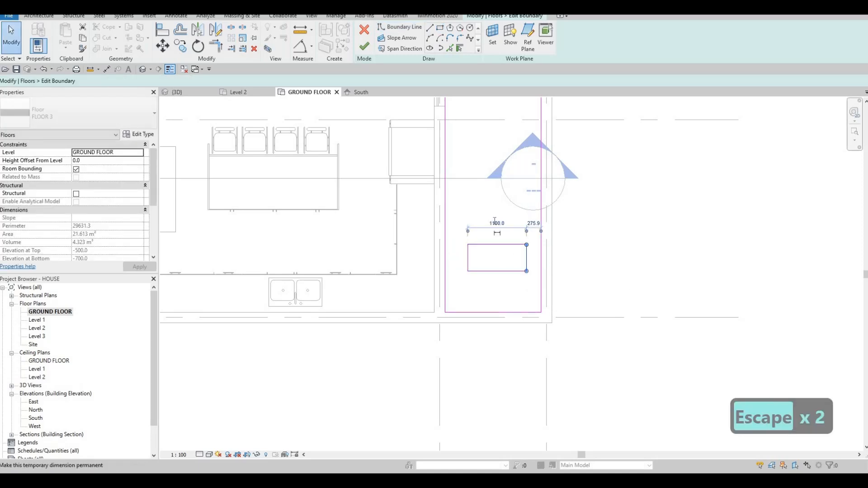
pyautogui.click(487, 222)
pyautogui.write('100')
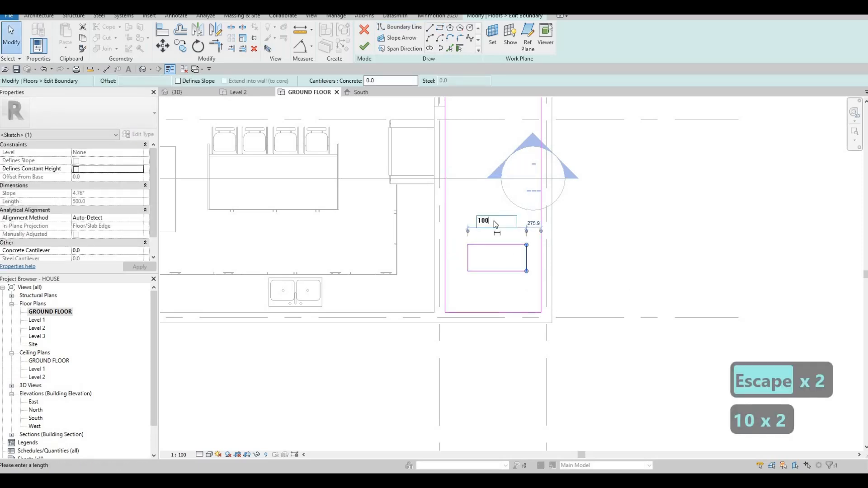
pyautogui.press('Return')
pyautogui.click(470, 223)
pyautogui.write('0')
pyautogui.press('Return')
pyautogui.press('Escape')
pyautogui.press('Escape')
pyautogui.moveTo(439, 235); pyautogui.dragTo(423, 226, button='middle')
pyautogui.press('Escape')
pyautogui.moveTo(438, 228); pyautogui.dragTo(517, 293)
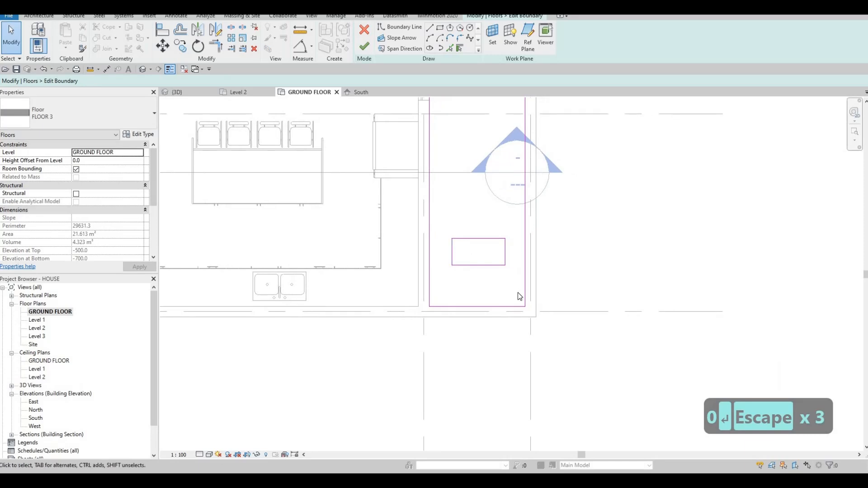
pyautogui.press('c')
pyautogui.press('o')
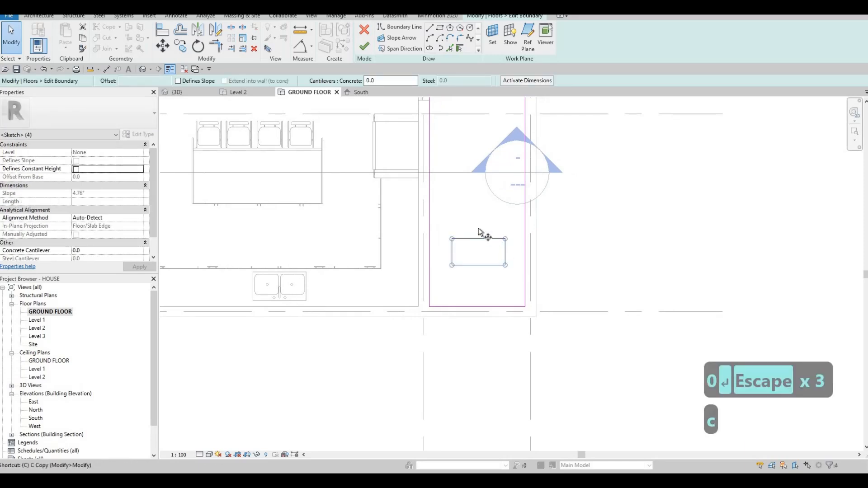
pyautogui.scroll(-1, 488, 330)
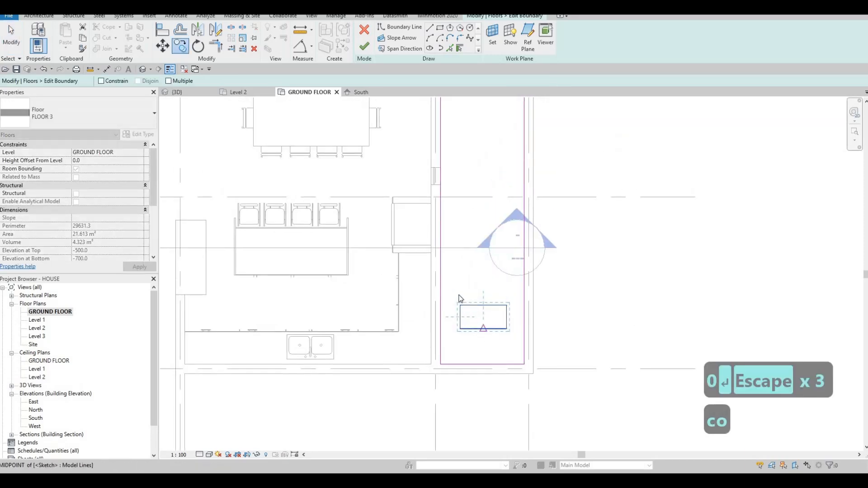
pyautogui.press('Escape')
pyautogui.press('Escape')
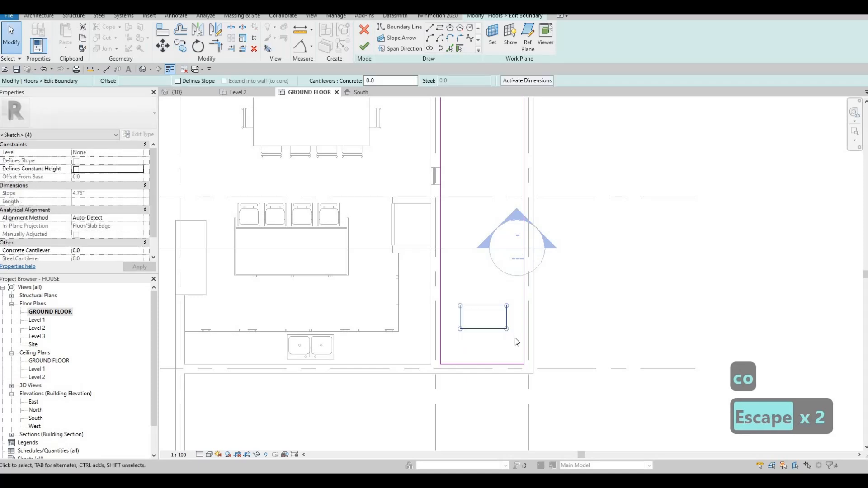
# Nudge the small rectangle down toward the lower end of the side passage and deselect it
pyautogui.press('Down')
pyautogui.press('Down')
pyautogui.press('Down')
pyautogui.press('Down')
pyautogui.press('Down')
pyautogui.press('Down')
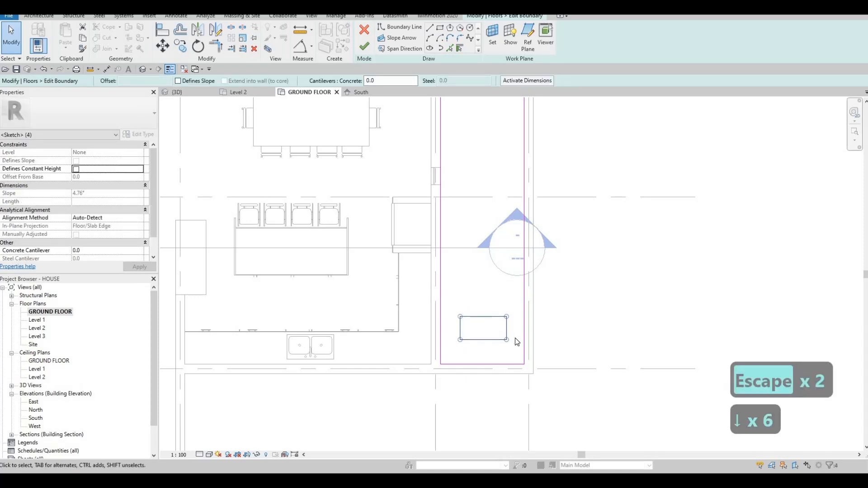
pyautogui.press('Down')
pyautogui.press('Down')
pyautogui.press('Escape')
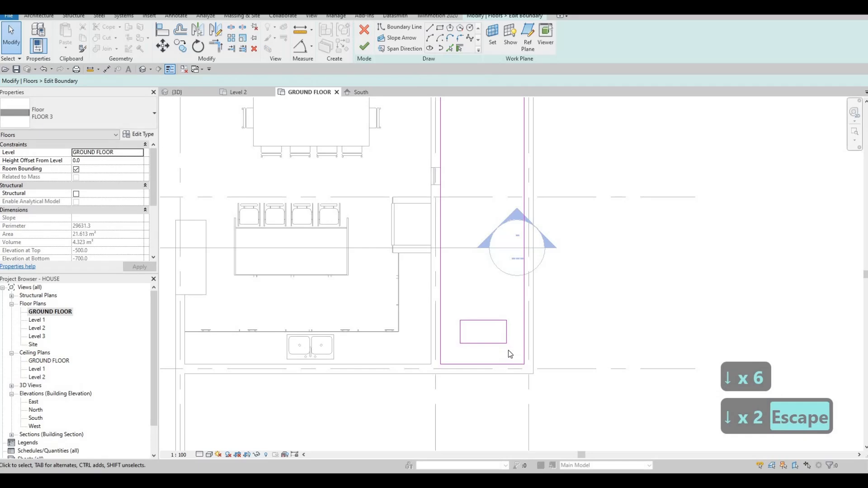
pyautogui.click(508, 350)
pyautogui.press('c')
pyautogui.press('p')
pyautogui.press('o')
pyautogui.press('Escape')
pyautogui.press('Escape')
# Copy the small rectangle with multiple placement, placing the first copies straight above it at about 948 mm spacing
pyautogui.moveTo(451, 313); pyautogui.dragTo(520, 355)
pyautogui.press('c')
pyautogui.press('o')
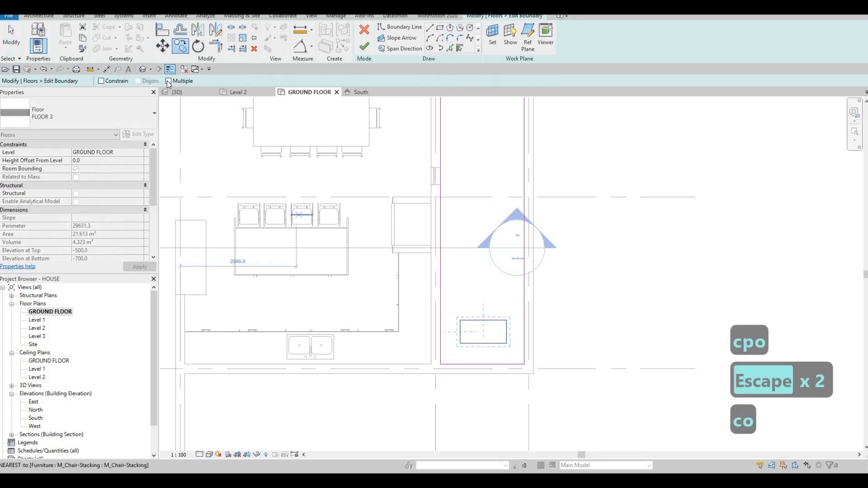
pyautogui.click(168, 81)
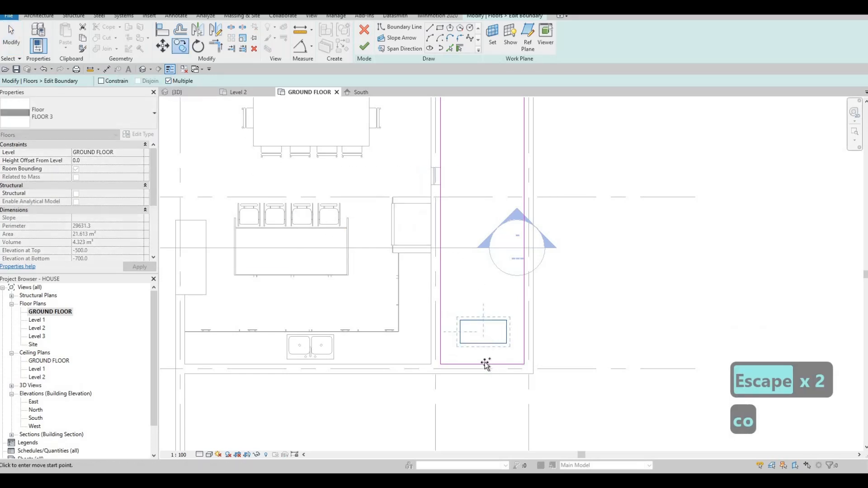
pyautogui.click(484, 320)
pyautogui.click(484, 277)
pyautogui.click(485, 268)
pyautogui.click(484, 233)
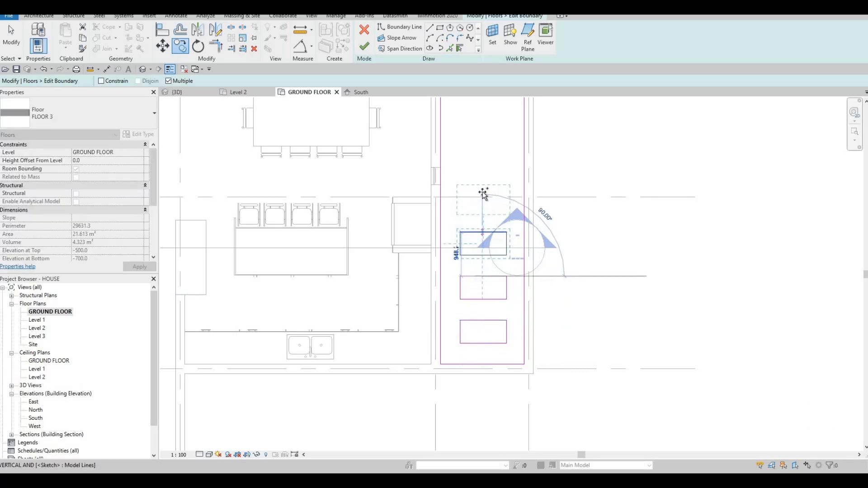
pyautogui.click(482, 188)
# Continue the row of evenly spaced rectangle copies up to the upper end of the side passage
pyautogui.moveTo(488, 166); pyautogui.dragTo(492, 290, button='middle')
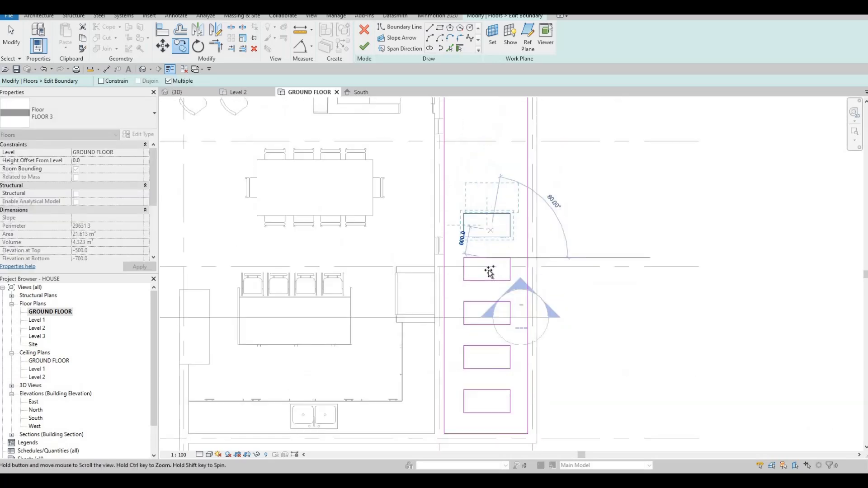
pyautogui.click(489, 224)
pyautogui.click(488, 181)
pyautogui.moveTo(492, 155); pyautogui.dragTo(489, 255, button='middle')
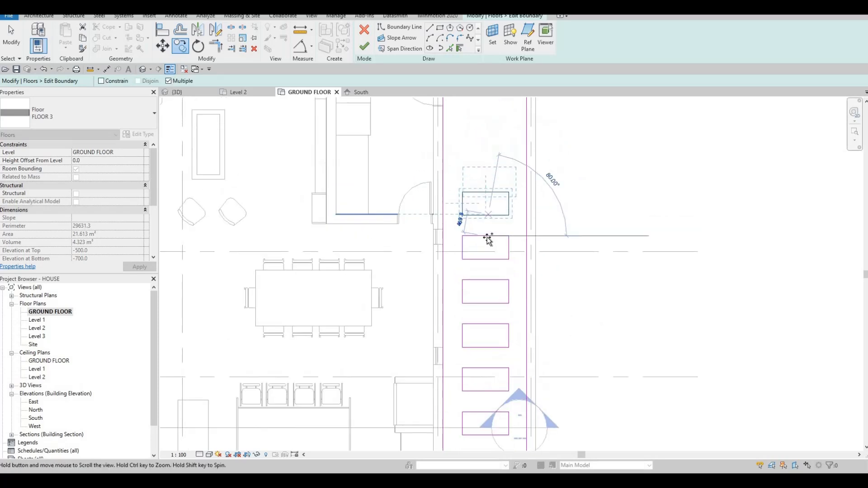
pyautogui.click(485, 239)
pyautogui.click(487, 166)
pyautogui.click(483, 194)
pyautogui.moveTo(484, 151); pyautogui.dragTo(496, 238, button='middle')
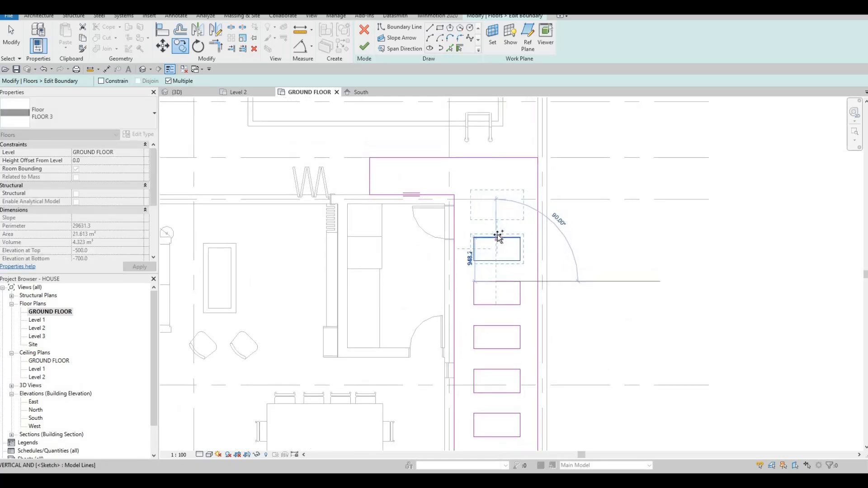
pyautogui.click(497, 194)
pyautogui.press('Escape')
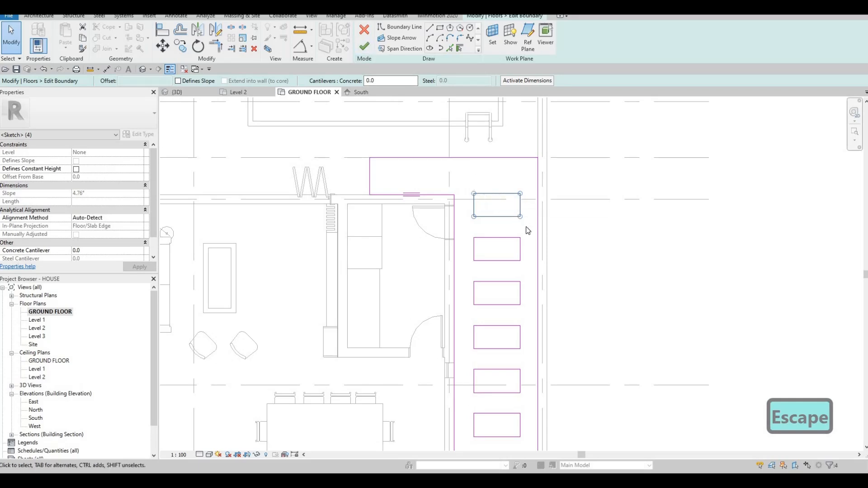
pyautogui.press('c')
pyautogui.press('o')
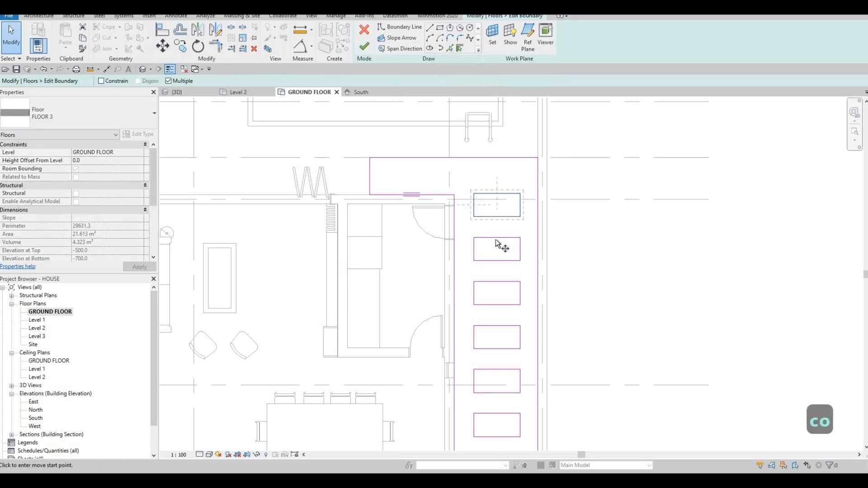
pyautogui.click(498, 237)
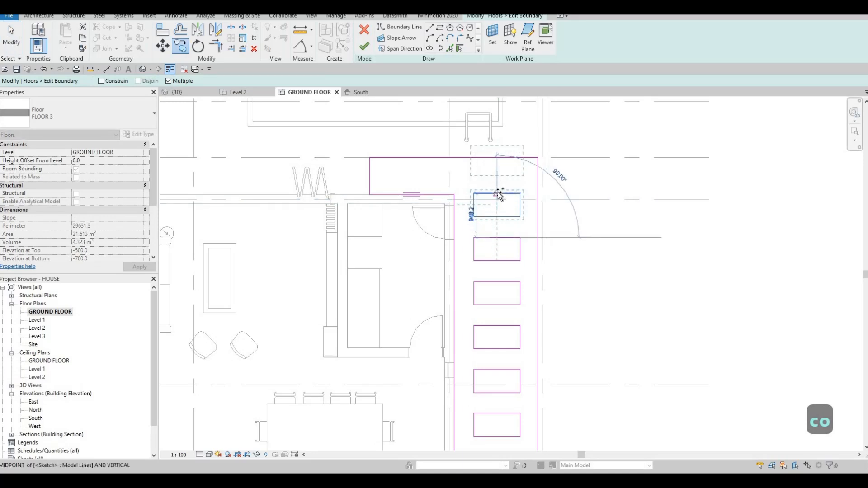
pyautogui.press('Escape')
pyautogui.press('Escape')
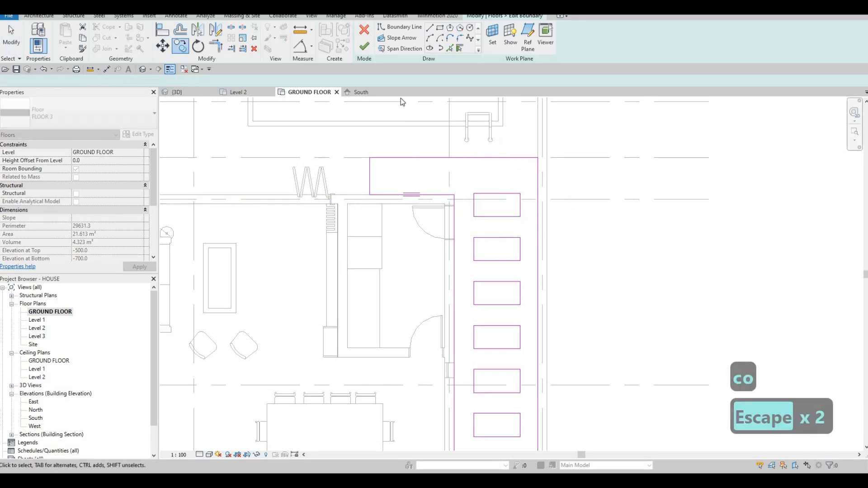
# Finish the FLOOR 3 boundary edit with its rectangular cutouts and deselect the floor
pyautogui.moveTo(515, 141); pyautogui.dragTo(521, 171, button='middle')
pyautogui.click(365, 46)
pyautogui.press('Escape')
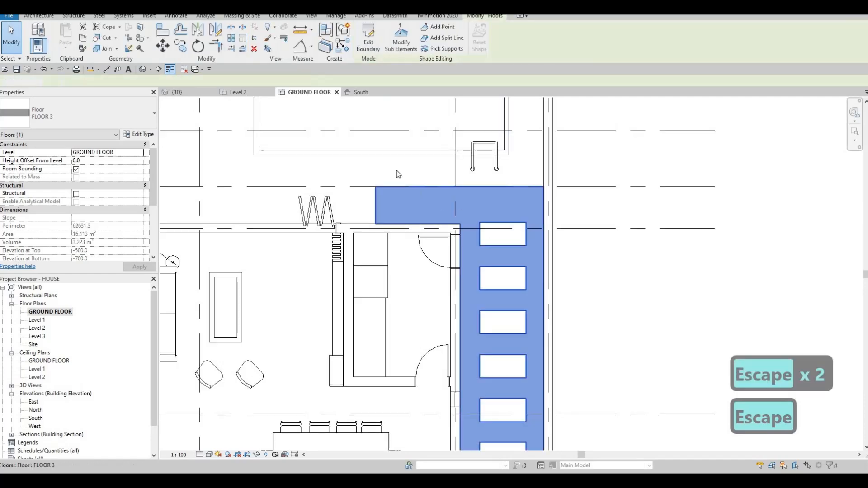
pyautogui.scroll(-2, 397, 170)
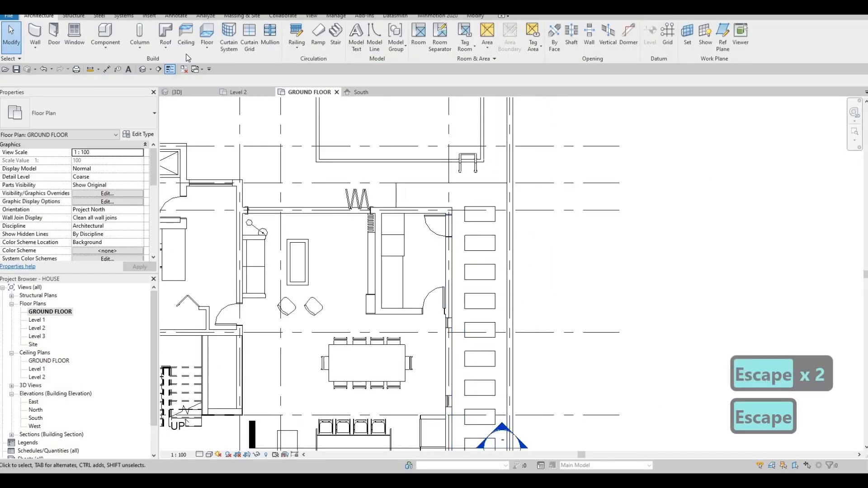
# Start a new floor and duplicate the FLOOR 3 type as FLOOR 4
pyautogui.click(207, 33)
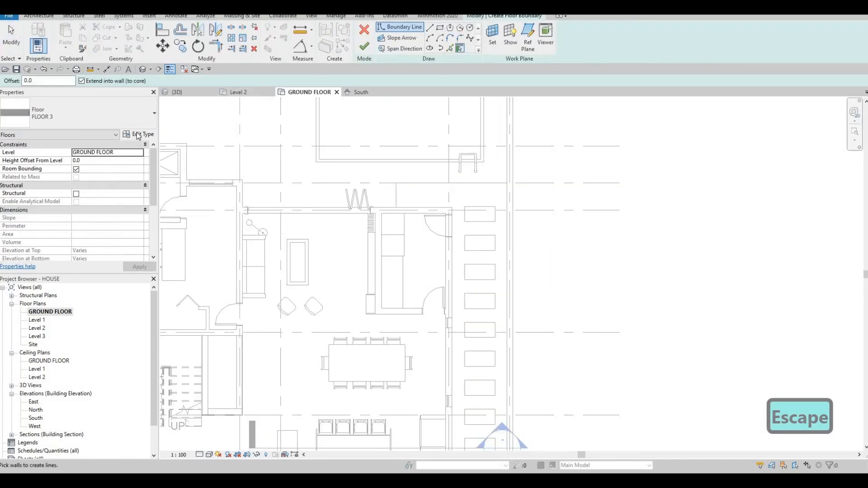
pyautogui.click(139, 134)
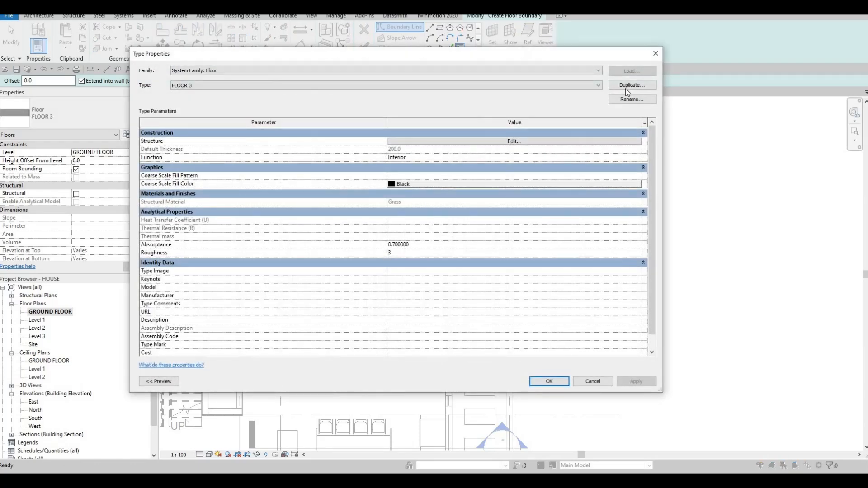
pyautogui.click(397, 242)
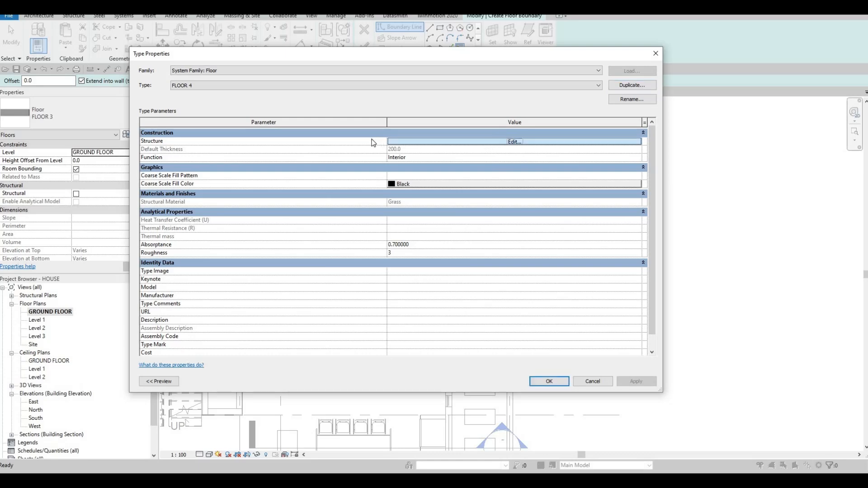
# Assign the AEC library material Concrete, Aerated to FLOOR 4's structure layer and accept the type properties
pyautogui.click(361, 140)
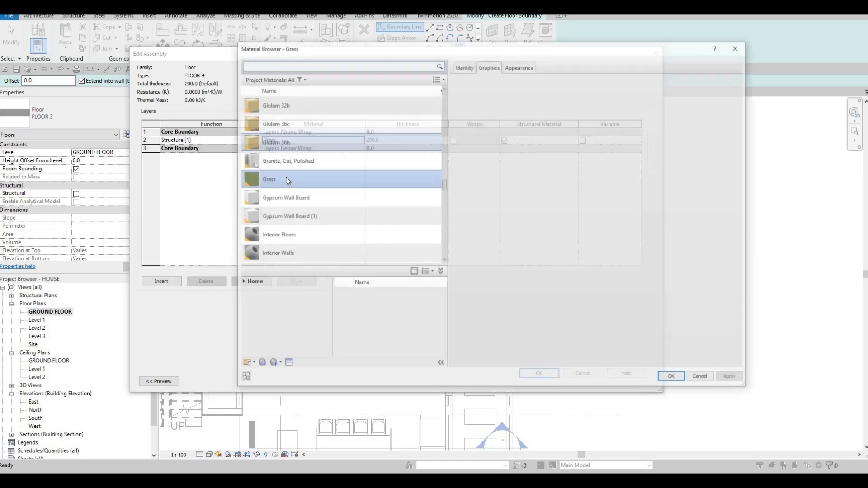
pyautogui.click(241, 283)
pyautogui.click(246, 300)
pyautogui.press('Down')
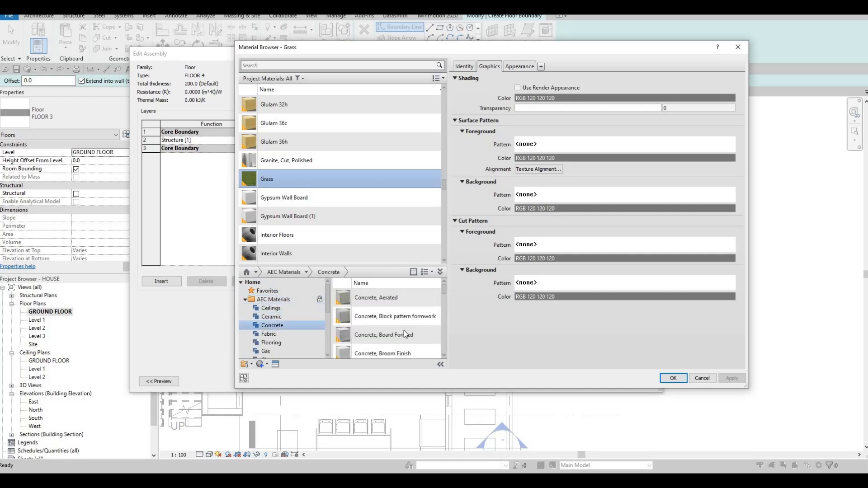
pyautogui.moveTo(426, 298)
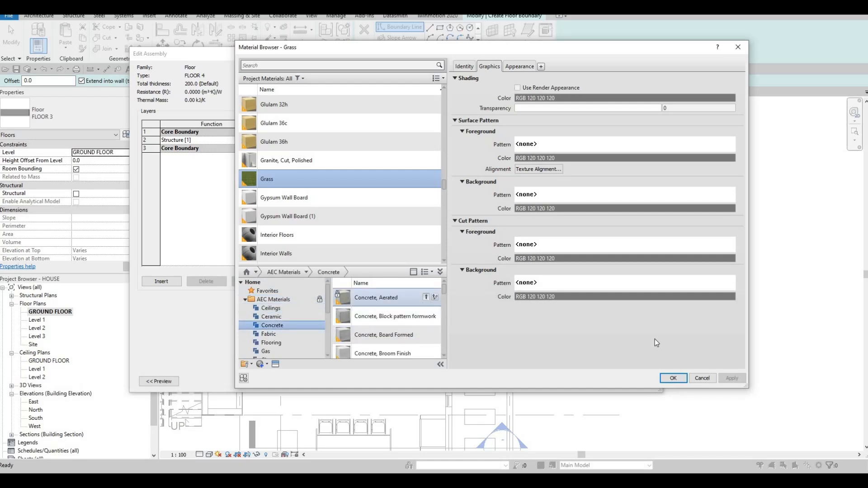
pyautogui.click(735, 378)
pyautogui.click(670, 376)
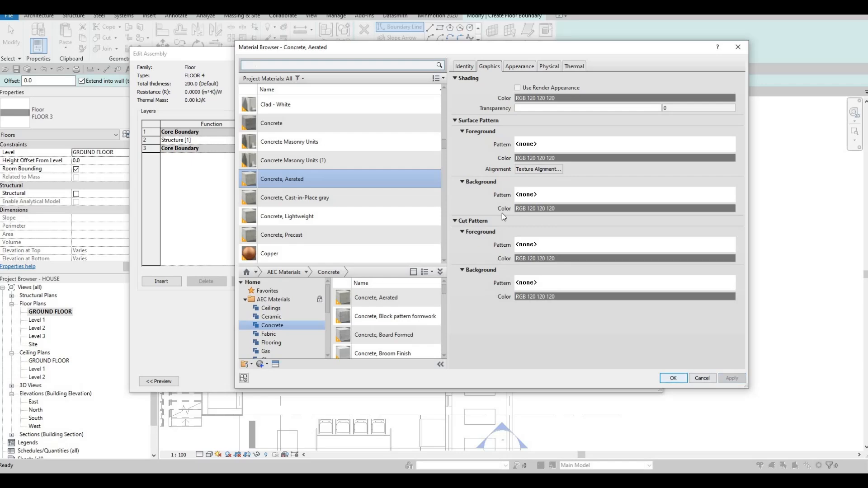
pyautogui.click(547, 373)
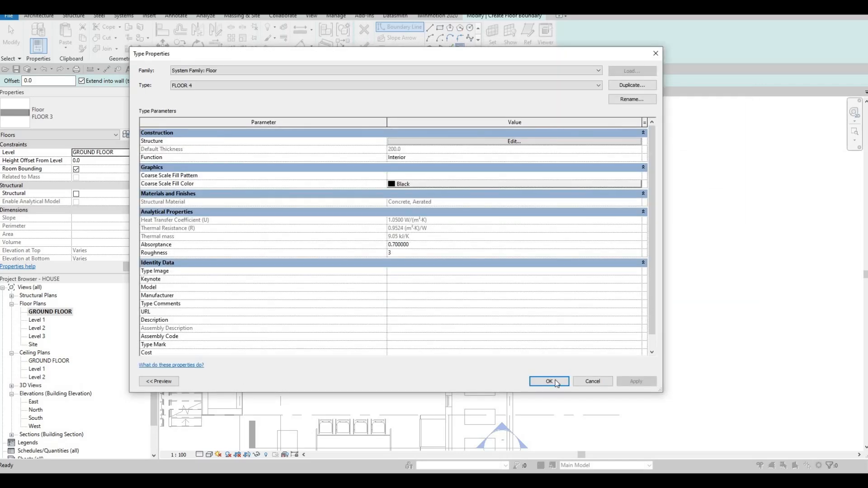
pyautogui.press('Return')
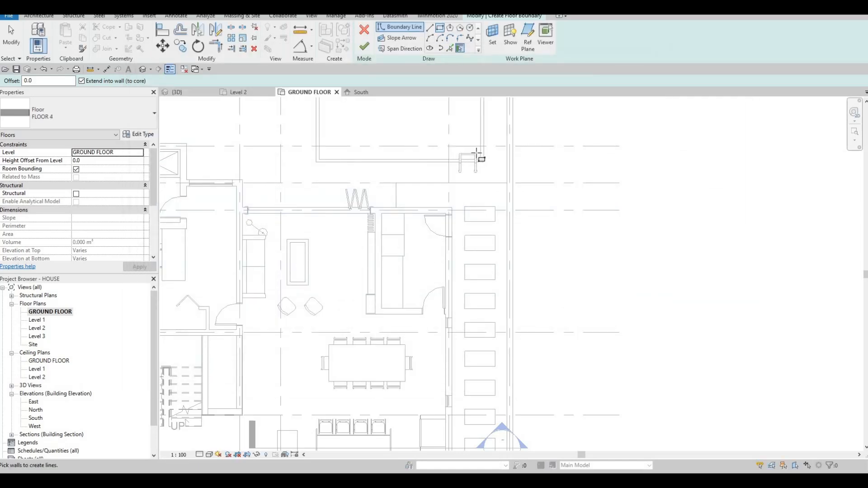
# Sketch a boundary rectangle from corner to corner over the lowest cutout in the side passage
pyautogui.scroll(-1, 487, 192)
pyautogui.moveTo(468, 214); pyautogui.dragTo(468, 131, button='middle')
pyautogui.scroll(4, 461, 282)
pyautogui.click(459, 279)
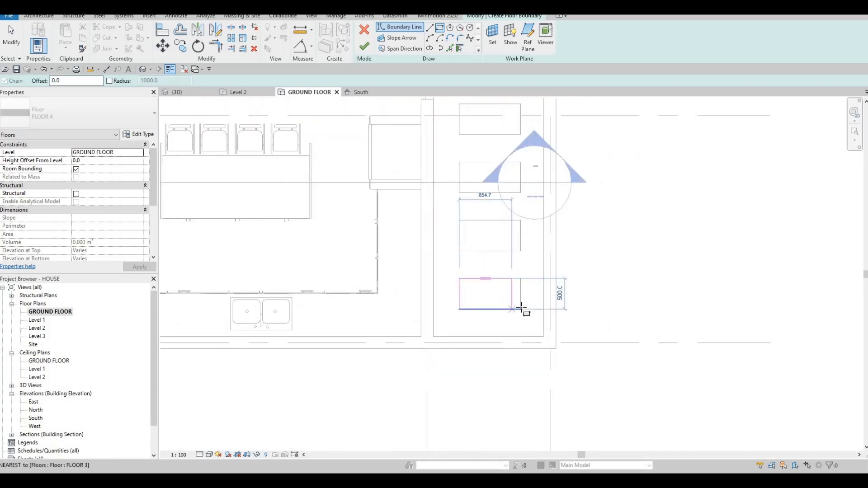
pyautogui.click(521, 310)
pyautogui.press('Escape')
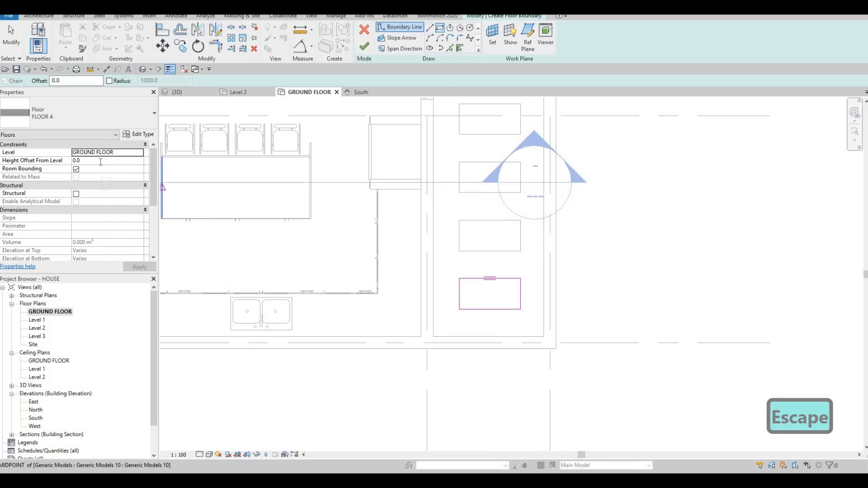
# Set the new FLOOR 4 slab's height offset from level to 25
pyautogui.write('5')
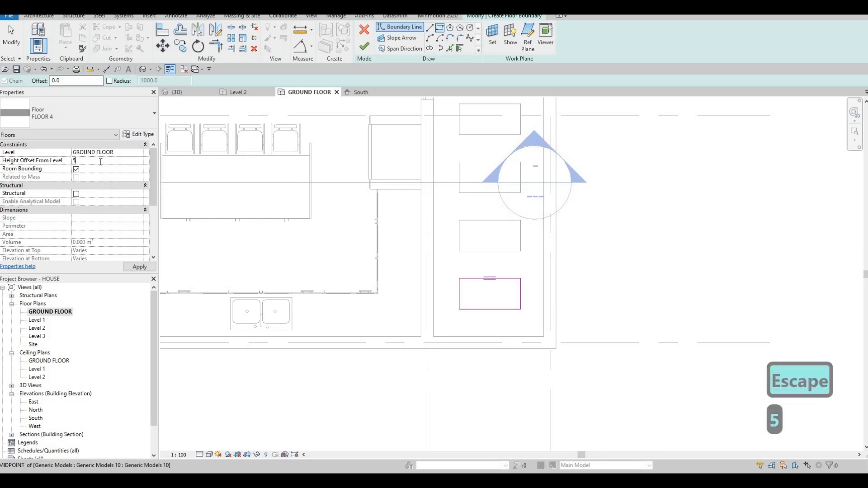
pyautogui.write('0')
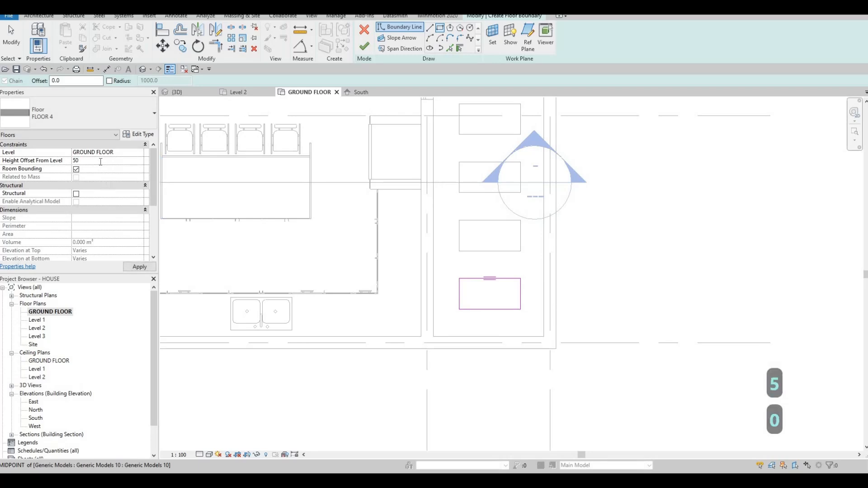
pyautogui.press('BackSpace')
pyautogui.press('BackSpace')
pyautogui.write('2')
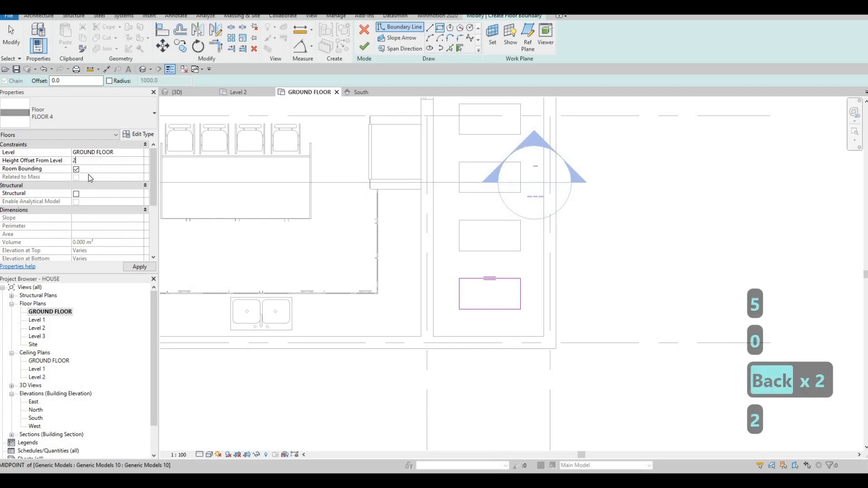
pyautogui.write('5')
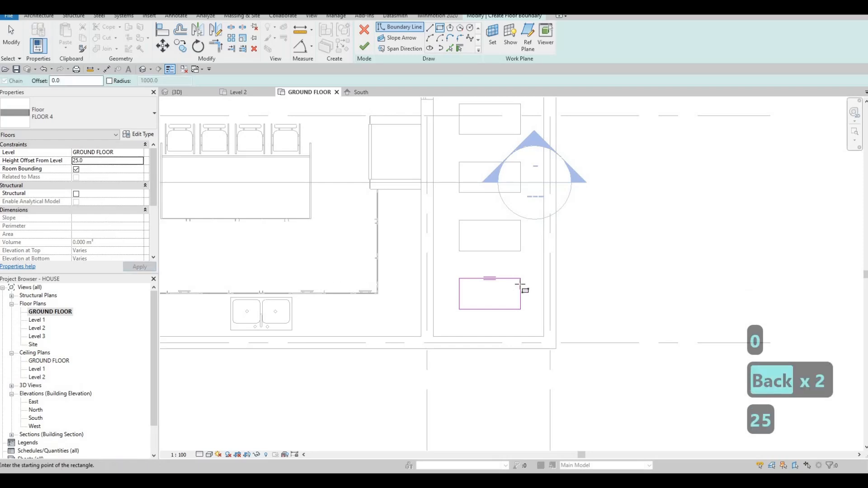
# Copy the traced boundary rectangle with multiple placement onto the cutouts directly above it
pyautogui.press('Escape')
pyautogui.moveTo(445, 272); pyautogui.dragTo(532, 314)
pyautogui.press('c')
pyautogui.press('o')
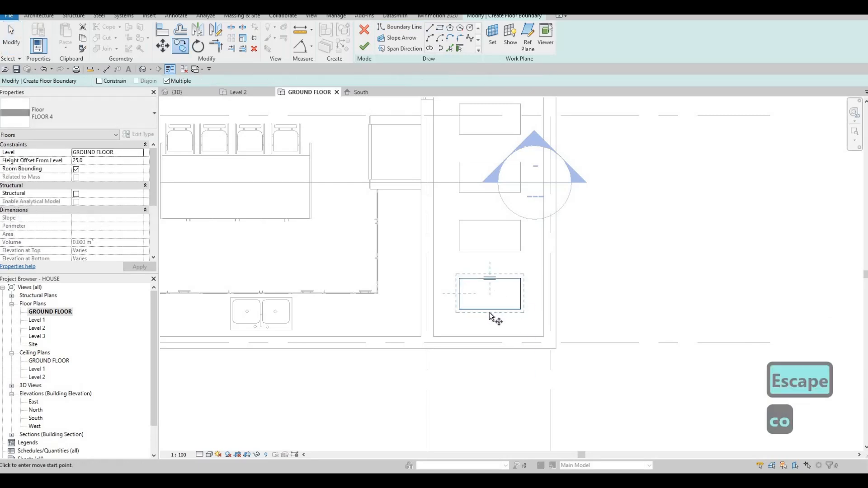
pyautogui.click(493, 264)
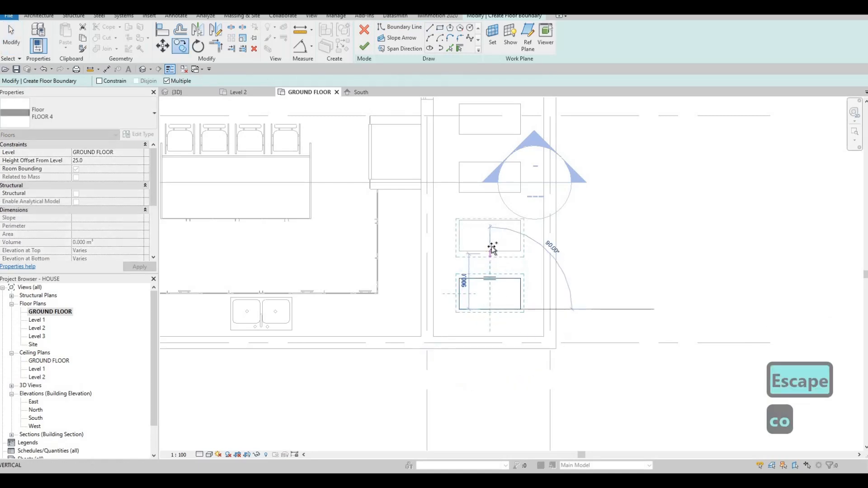
pyautogui.click(492, 248)
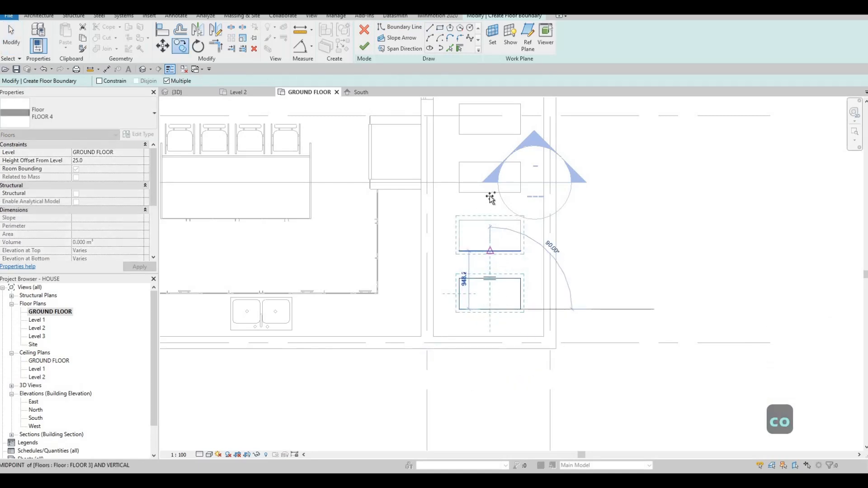
pyautogui.click(490, 135)
pyautogui.moveTo(479, 148); pyautogui.dragTo(466, 329, button='middle')
# Place further copies of the rectangle on the remaining cutouts up to the passage's upper end
pyautogui.click(477, 258)
pyautogui.click(479, 201)
pyautogui.moveTo(475, 257); pyautogui.dragTo(469, 354, button='middle')
pyautogui.click(471, 165)
pyautogui.moveTo(471, 167); pyautogui.dragTo(459, 296, button='middle')
pyautogui.click(461, 212)
pyautogui.click(446, 152)
pyautogui.moveTo(452, 149); pyautogui.dragTo(456, 246, button='middle')
pyautogui.press('Escape')
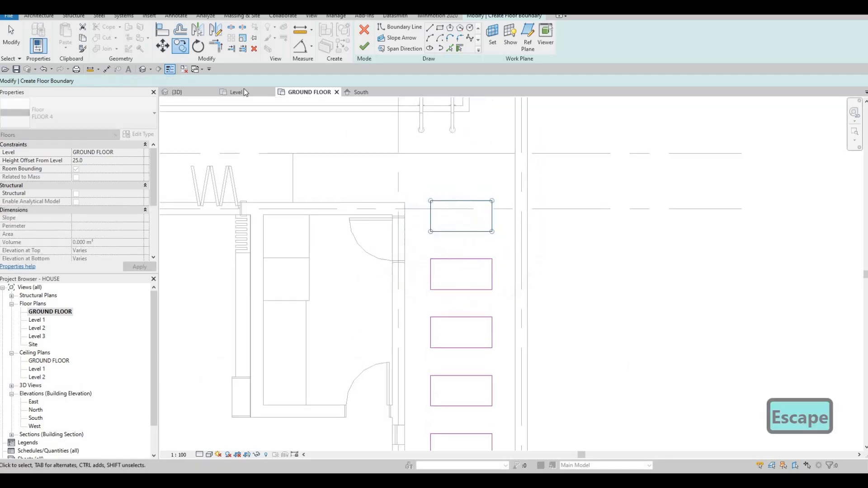
pyautogui.press('Escape')
# Finish the FLOOR 4 stepping slabs and inspect the side passage in the 3D view
pyautogui.click(364, 47)
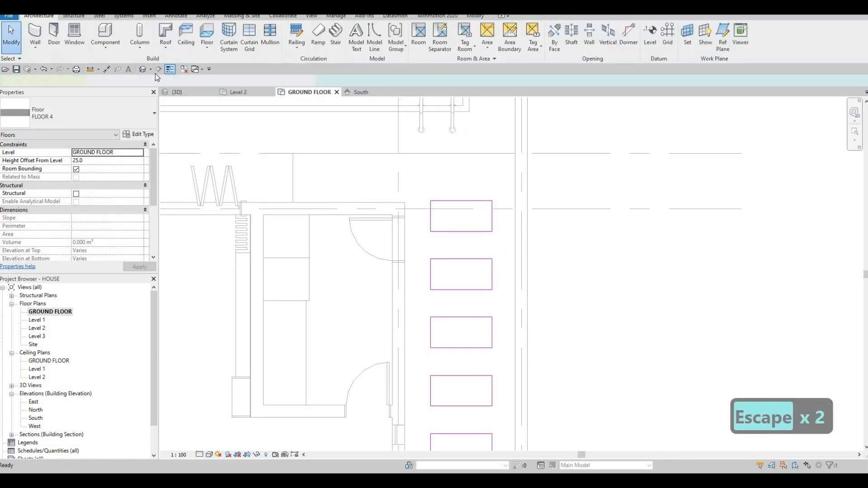
pyautogui.press('Escape')
pyautogui.moveTo(516, 287); pyautogui.dragTo(471, 335, button='middle')
pyautogui.keyDown('shift'); pyautogui.moveTo(561, 254); pyautogui.dragTo(479, 230, button='middle'); pyautogui.keyUp('shift')
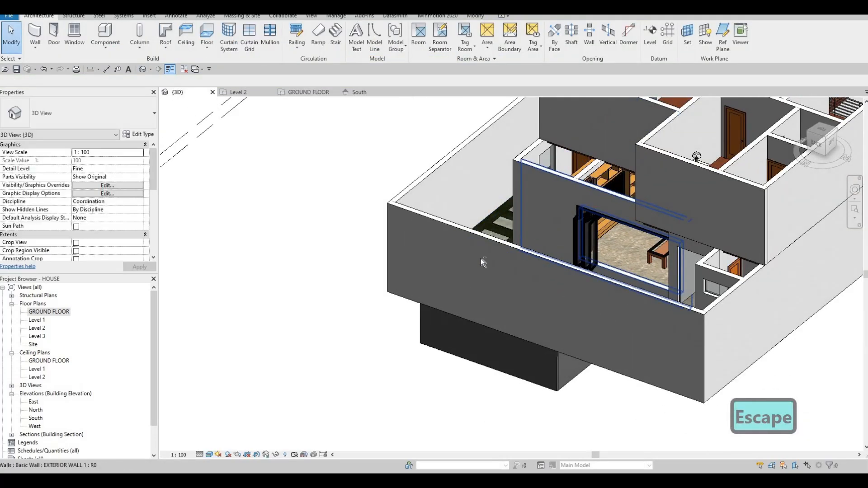
# Inspect the side passage's stepping slabs, surrounding grass and pool area up close in the 3D view
pyautogui.scroll(10, 479, 232)
pyautogui.press('Escape')
pyautogui.scroll(3, 498, 264)
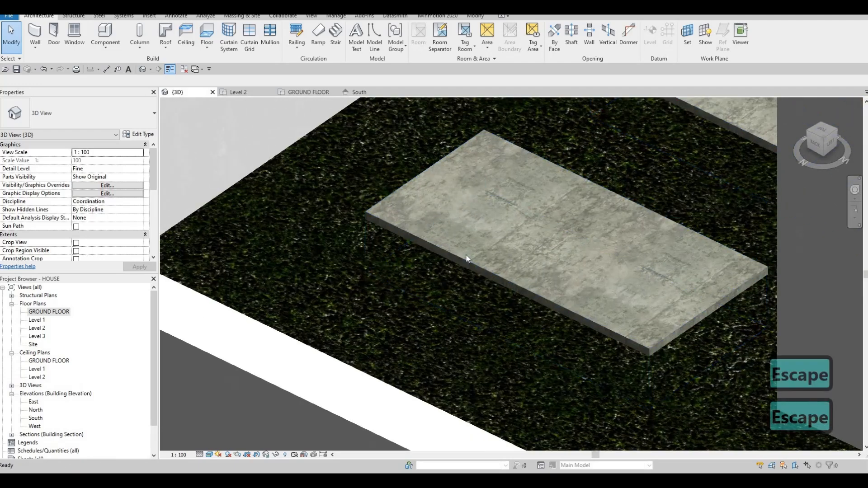
pyautogui.click(498, 264)
pyautogui.scroll(-5, 498, 264)
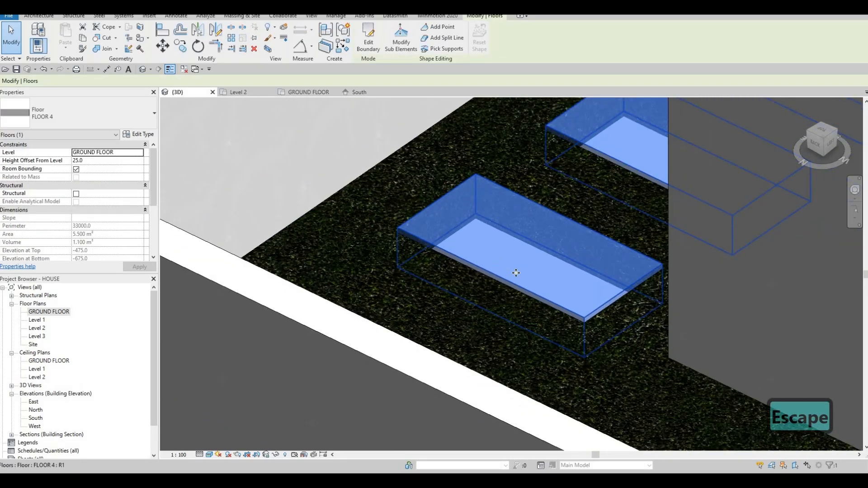
pyautogui.scroll(2, 402, 178)
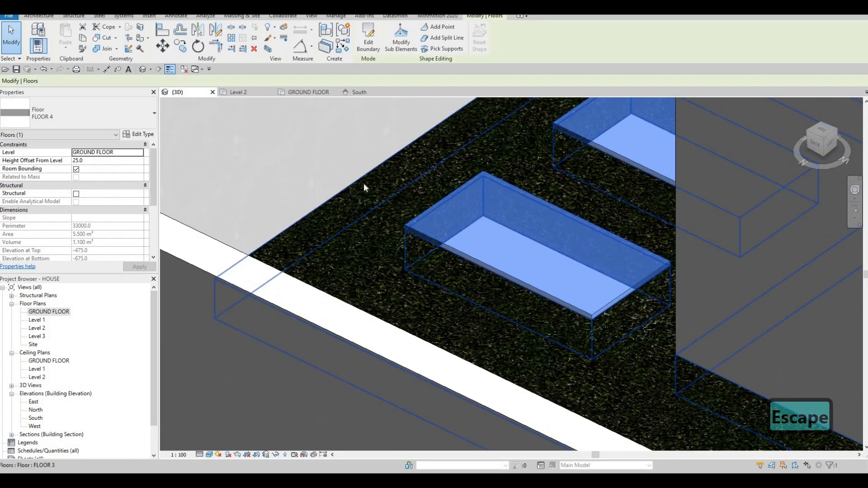
pyautogui.scroll(-5, 488, 244)
pyautogui.press('Escape')
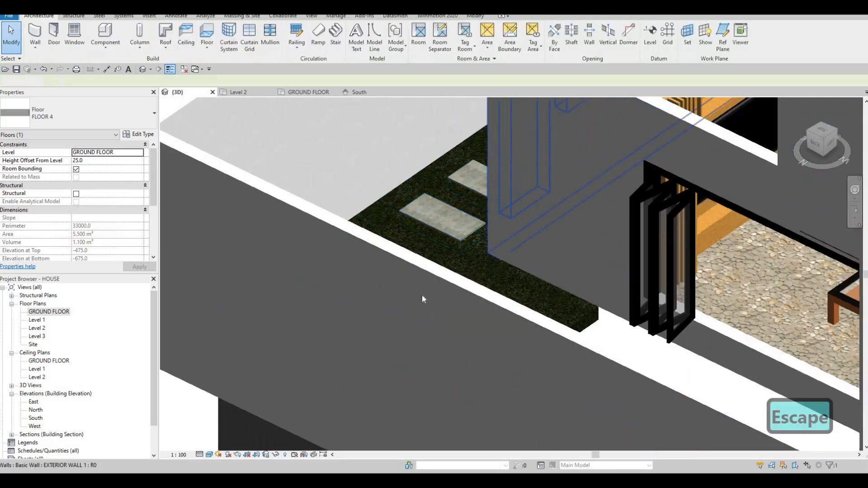
pyautogui.keyDown('shift'); pyautogui.moveTo(538, 269); pyautogui.dragTo(486, 286, button='middle'); pyautogui.keyUp('shift')
pyautogui.scroll(-3, 487, 285)
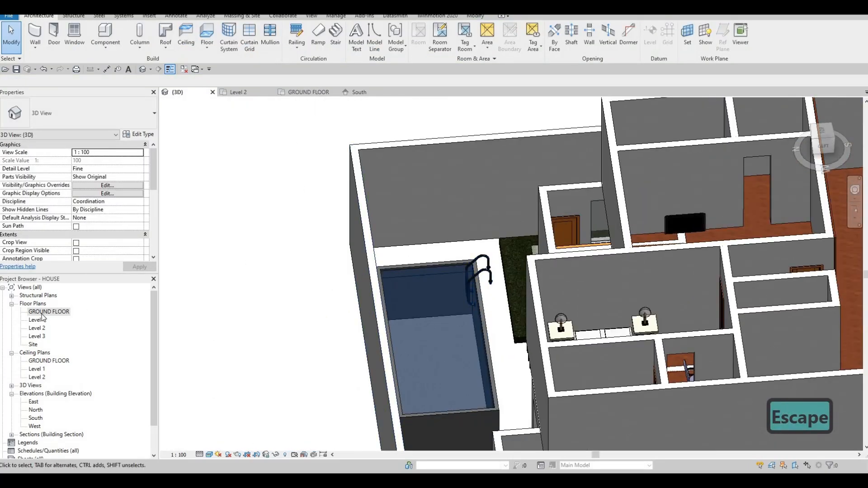
# Start a new floor in the GROUND FLOOR plan and duplicate type FLOOR 4 as FLOOR 5
pyautogui.doubleClick(44, 312)
pyautogui.scroll(-4, 504, 327)
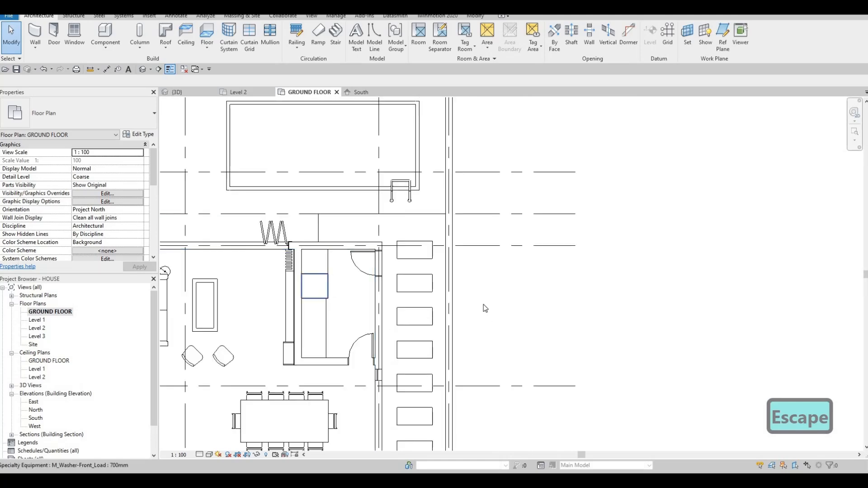
pyautogui.moveTo(412, 175); pyautogui.dragTo(425, 174, button='middle')
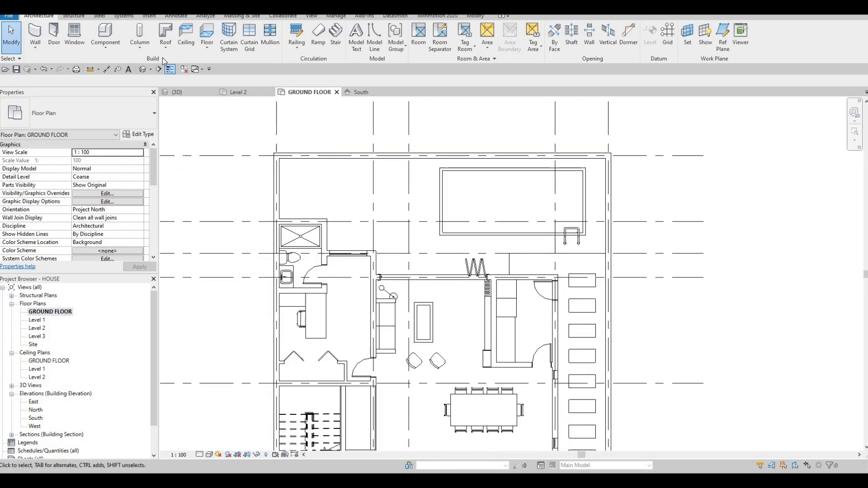
pyautogui.click(211, 45)
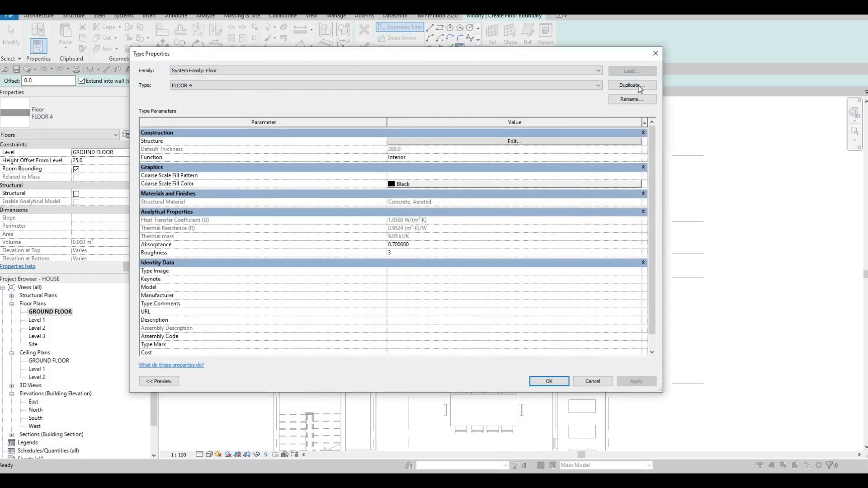
pyautogui.click(632, 85)
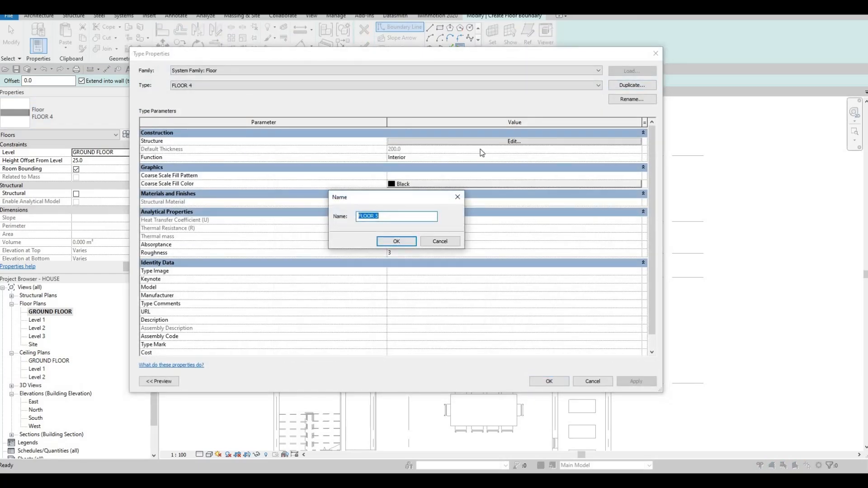
pyautogui.press('Return')
# Set the FLOOR 5 structure layer's material to Concrete, Precast and apply the type
pyautogui.click(398, 142)
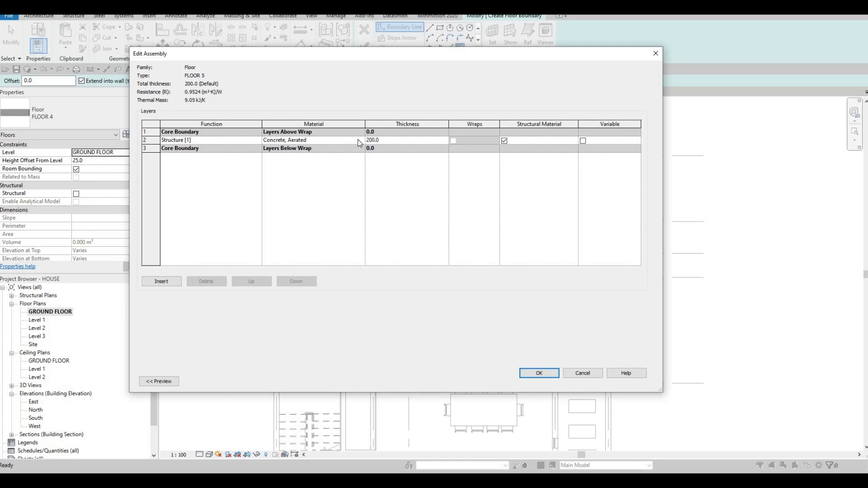
pyautogui.click(361, 140)
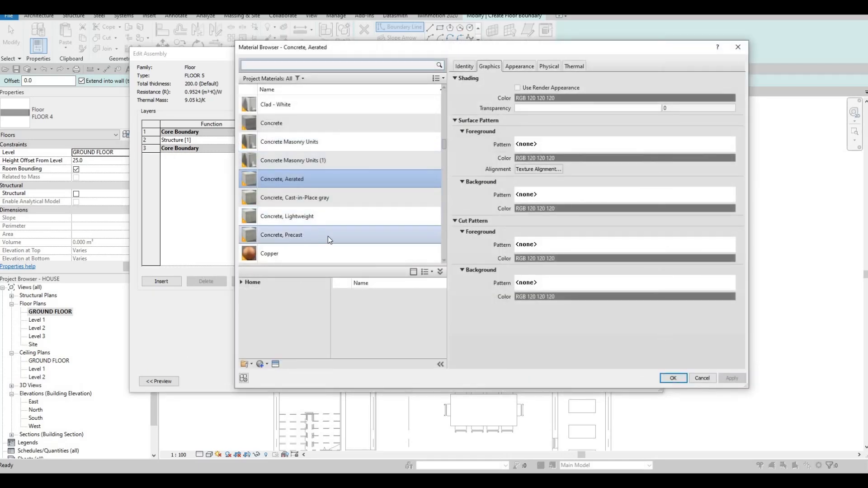
pyautogui.click(673, 379)
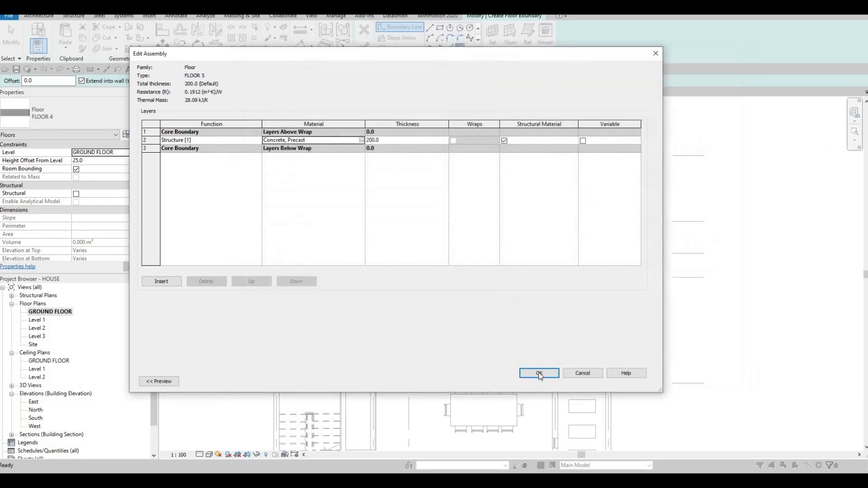
pyautogui.click(547, 373)
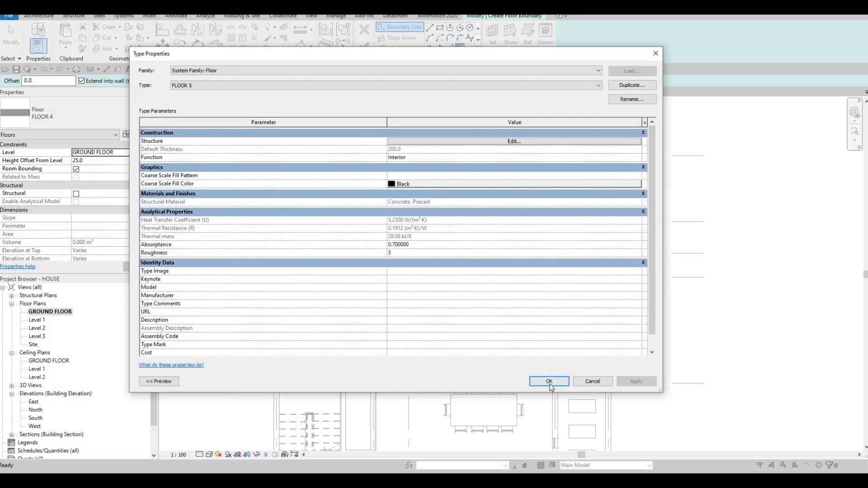
pyautogui.press('Return')
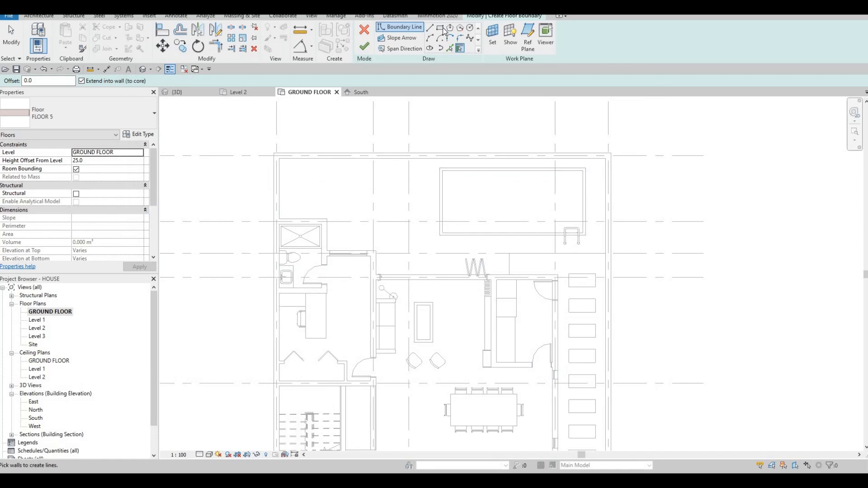
# Sketch a rectangle along the pool walls' outer edge and a larger one around it from the yard's upper-right inner corner, about 6450 mm wide
pyautogui.click(443, 170)
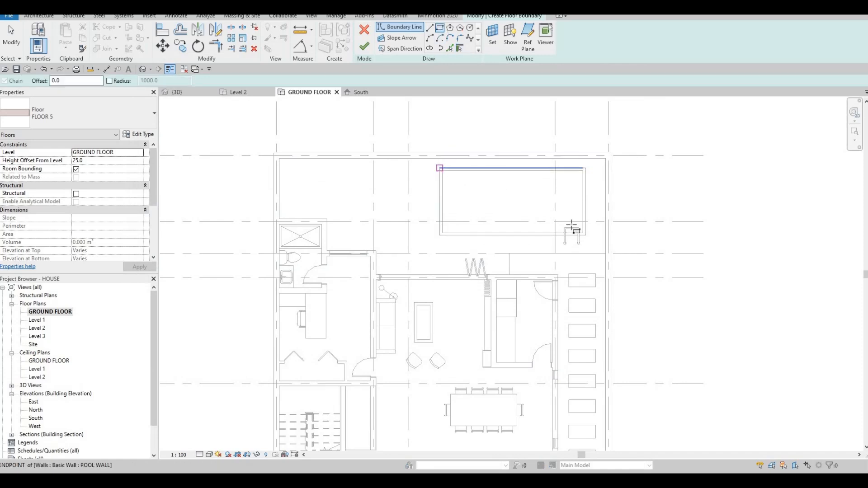
pyautogui.click(590, 241)
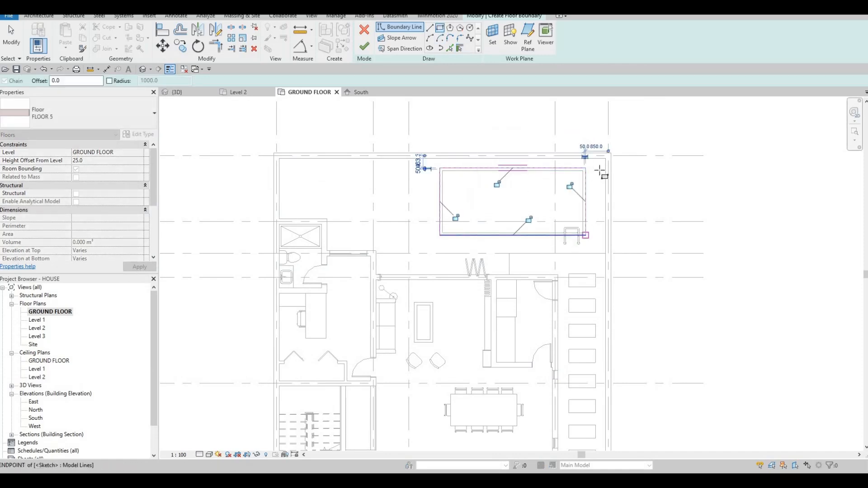
pyautogui.press('Escape')
pyautogui.click(607, 159)
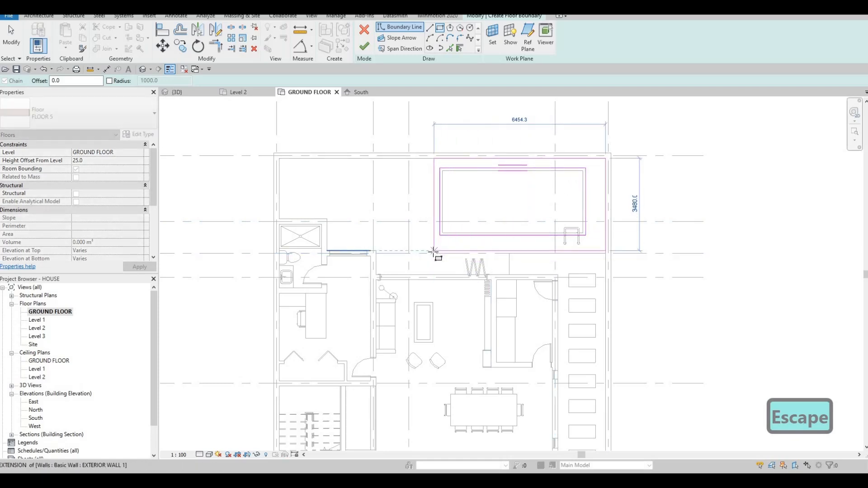
pyautogui.click(434, 253)
pyautogui.press('Escape')
pyautogui.press('Escape')
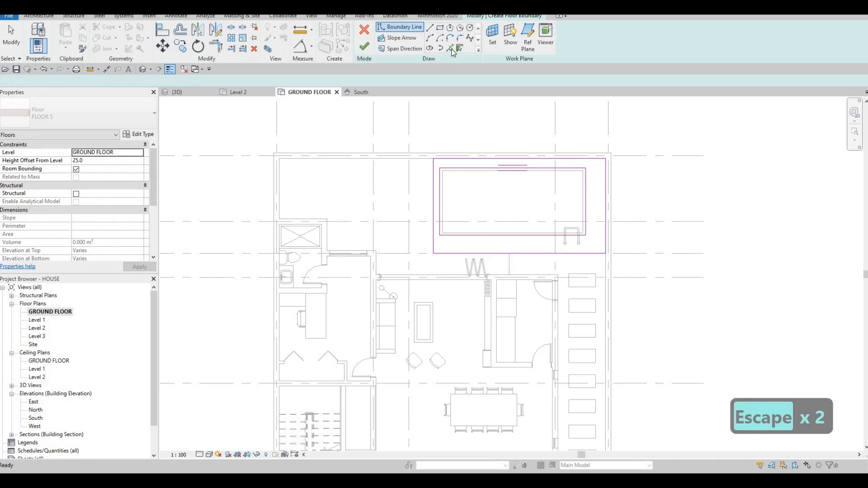
# Pick the short vertical edge of the grass FLOOR 3 below the pool as a boundary line
pyautogui.click(509, 261)
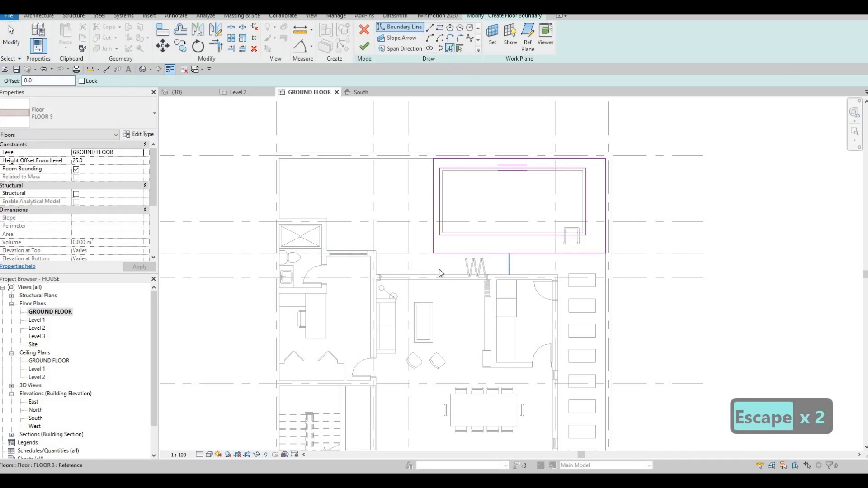
pyautogui.press('Escape')
pyautogui.press('Escape')
pyautogui.press('Escape')
# Stretch the outer rectangle toward the bathroom side by moving its left edge, and delete that edge
pyautogui.click(432, 194)
pyautogui.moveTo(366, 194)
pyautogui.mouseDown()
pyautogui.moveTo(339, 192)
pyautogui.moveTo(358, 204)
pyautogui.mouseUp()
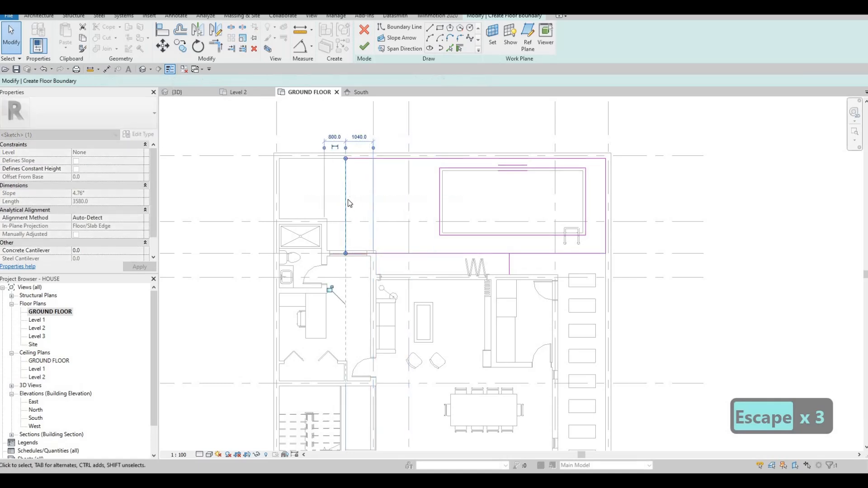
pyautogui.press('Escape')
pyautogui.press('Escape')
pyautogui.press('Delete')
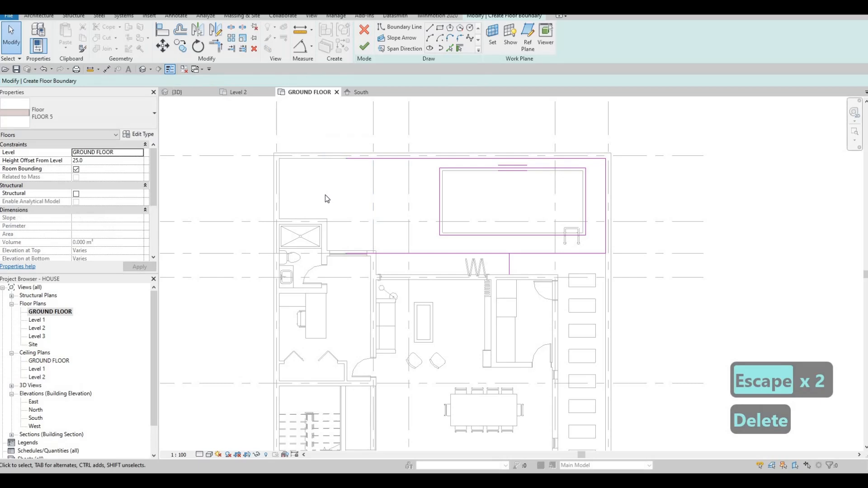
pyautogui.press('Escape')
pyautogui.press('Escape')
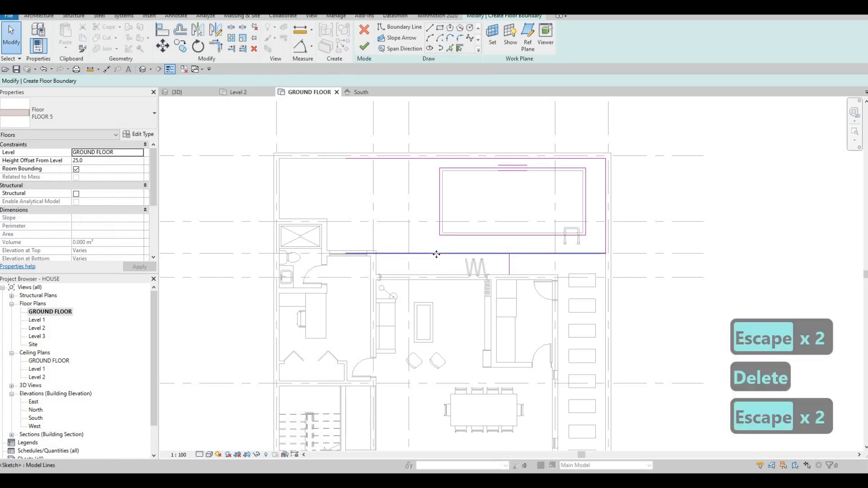
# Trim the lower boundary line to a corner with the short vertical line picked from the grass floor
pyautogui.click(441, 254)
pyautogui.press('Escape')
pyautogui.press('t')
pyautogui.press('r')
pyautogui.click(525, 254)
pyautogui.click(511, 267)
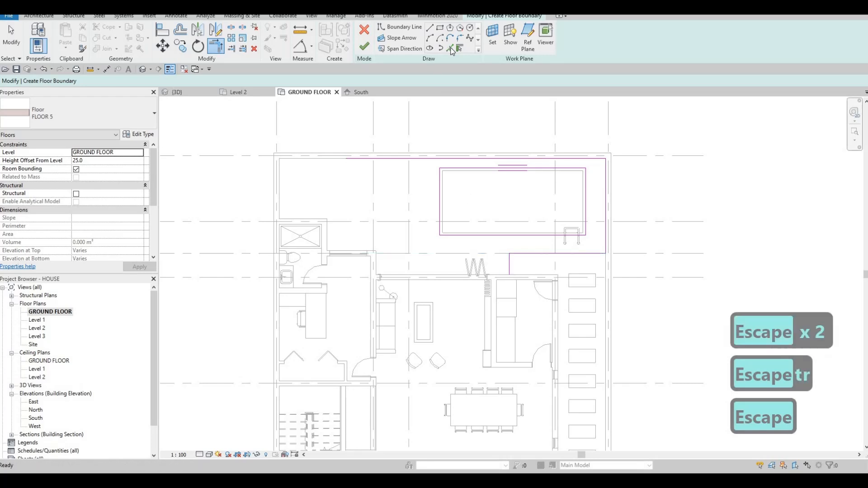
pyautogui.press('Escape')
# Pick the house's outer wall faces from the folding door around the bathroom and the yard's left inner wall face as boundary lines
pyautogui.click(425, 273)
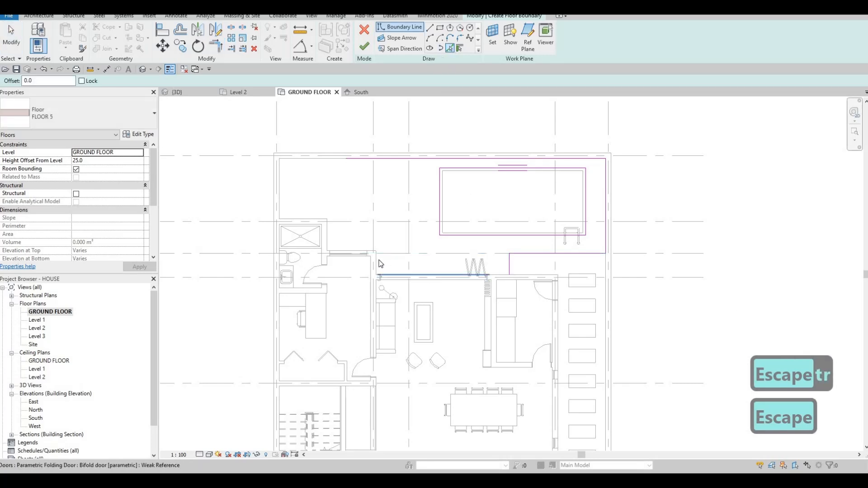
pyautogui.click(362, 256)
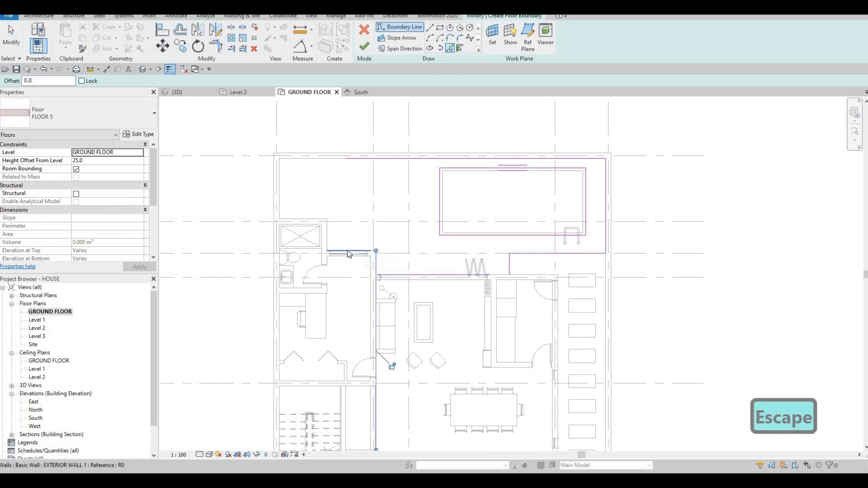
pyautogui.click(329, 235)
pyautogui.click(308, 218)
pyautogui.click(280, 187)
pyautogui.press('Escape')
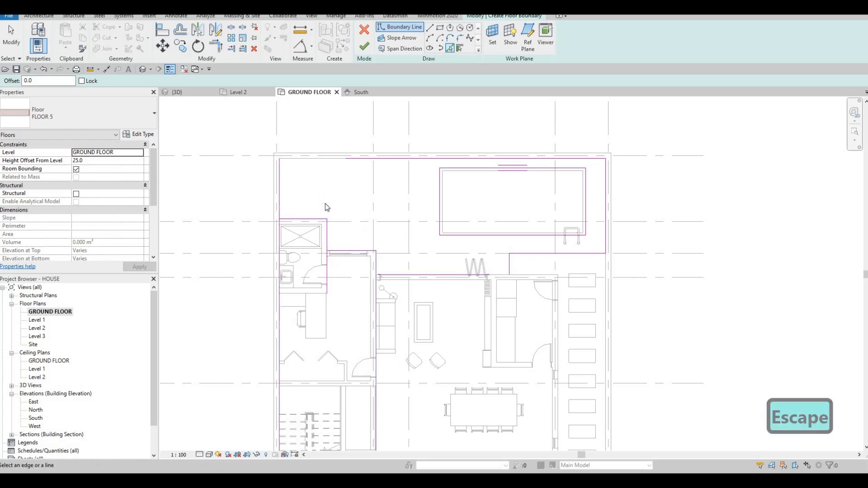
pyautogui.press('Escape')
pyautogui.press('Escape')
# Trim the boundary lines into corners along the yard's top and left walls and around the bathroom
pyautogui.press('t')
pyautogui.press('r')
pyautogui.click(364, 161)
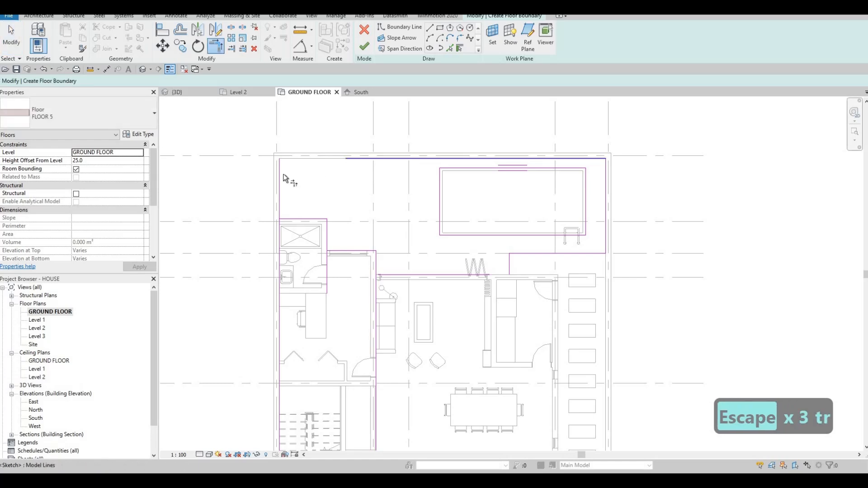
pyautogui.click(281, 194)
pyautogui.click(281, 199)
pyautogui.click(293, 220)
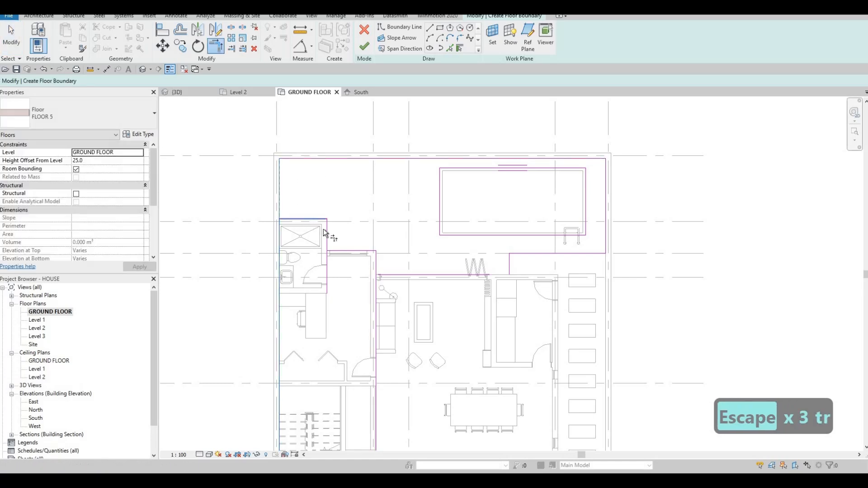
pyautogui.click(337, 250)
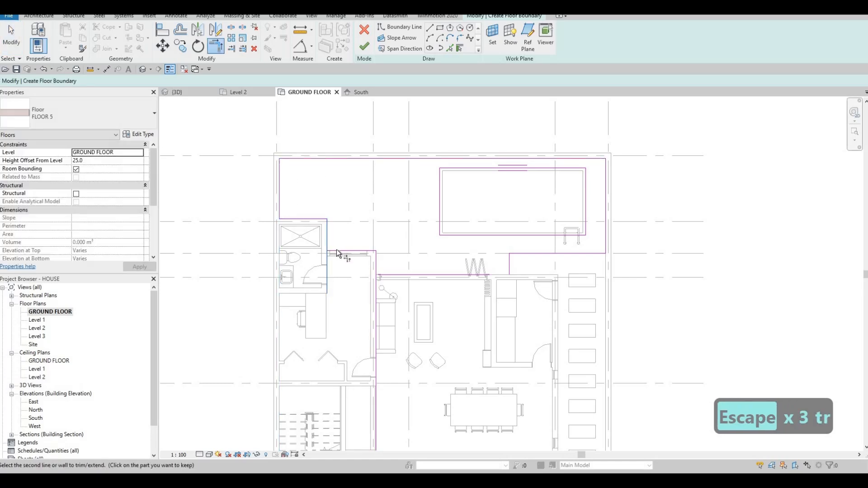
pyautogui.click(327, 237)
# Trim the remaining boundary corners along the folding-door wall to close the outline at the grass floor's edge
pyautogui.click(376, 269)
pyautogui.click(462, 275)
pyautogui.click(463, 275)
pyautogui.click(510, 268)
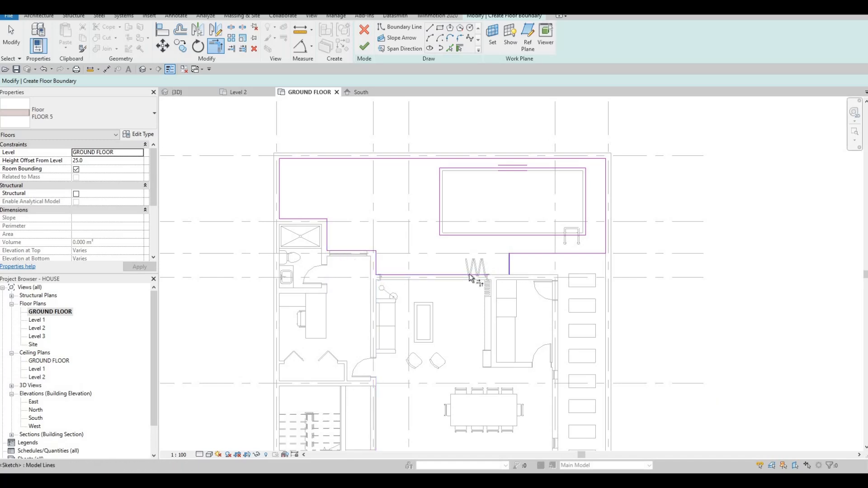
pyautogui.press('Escape')
pyautogui.press('Escape')
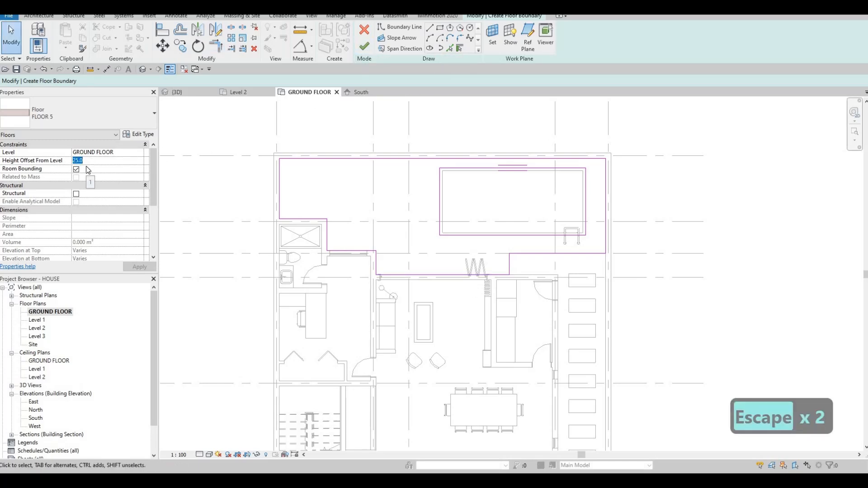
# Set the FLOOR 5 pool deck's height offset from level to 0 and finish it, checking the result in the 3D view
pyautogui.write('0')
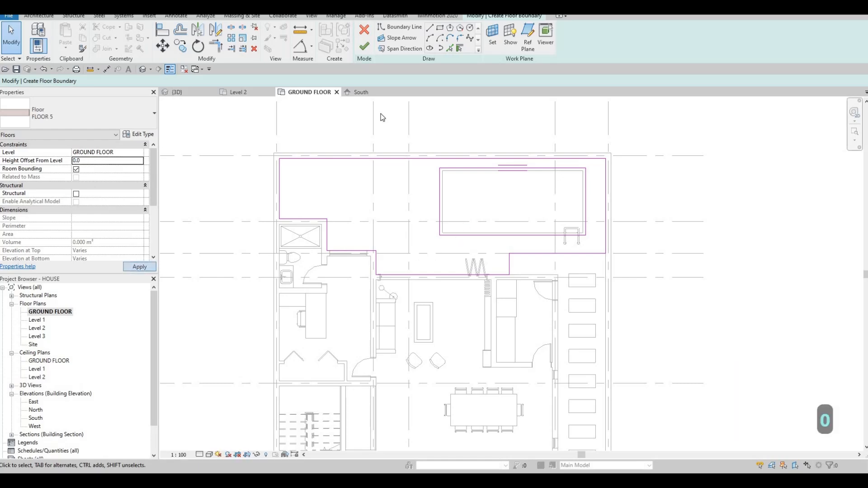
pyautogui.click(364, 47)
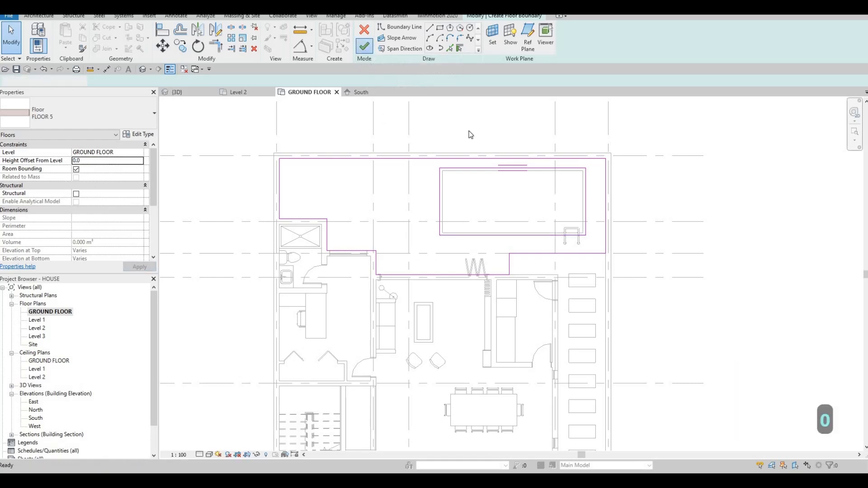
pyautogui.press('Escape')
pyautogui.press('Escape')
pyautogui.press('Escape')
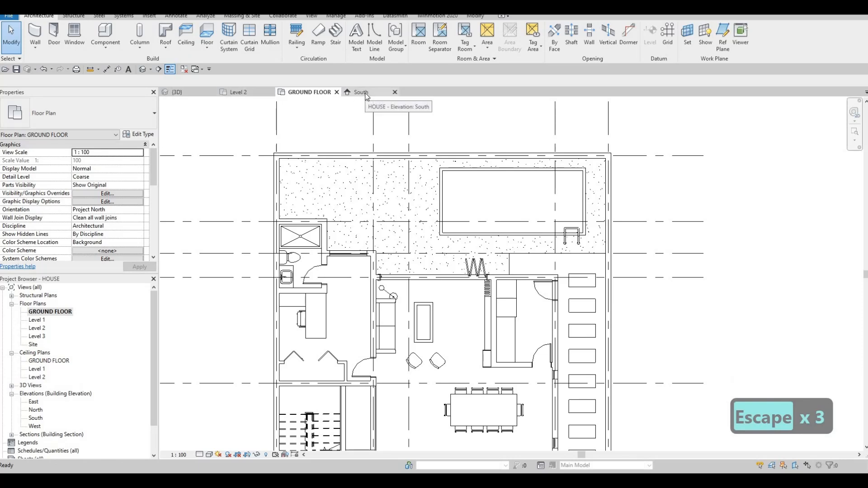
pyautogui.click(190, 93)
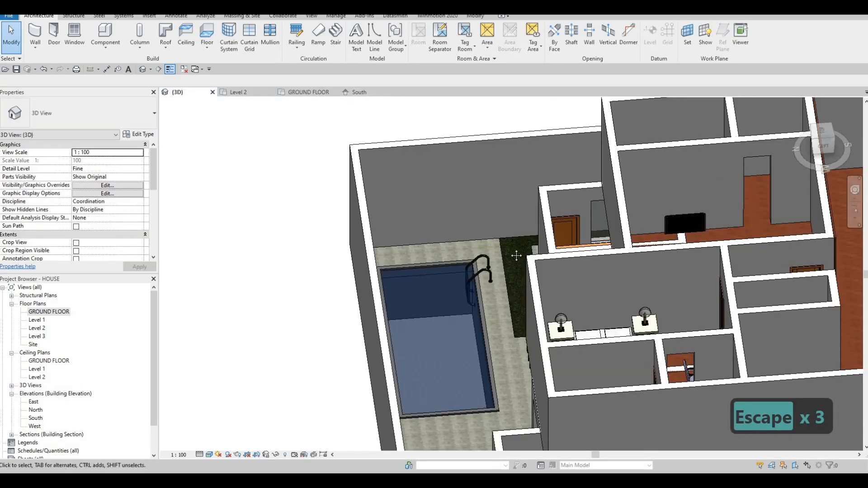
# Inspect the yard floors in the 3D view and the South elevation, ending in the GROUND FLOOR plan
pyautogui.press('Escape')
pyautogui.keyDown('shift'); pyautogui.moveTo(532, 259); pyautogui.dragTo(629, 229, button='middle'); pyautogui.keyUp('shift')
pyautogui.press('Escape')
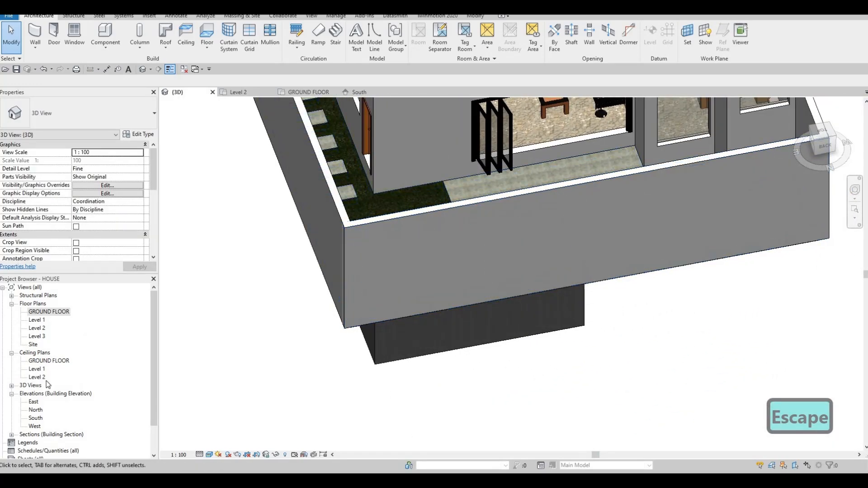
pyautogui.doubleClick(35, 418)
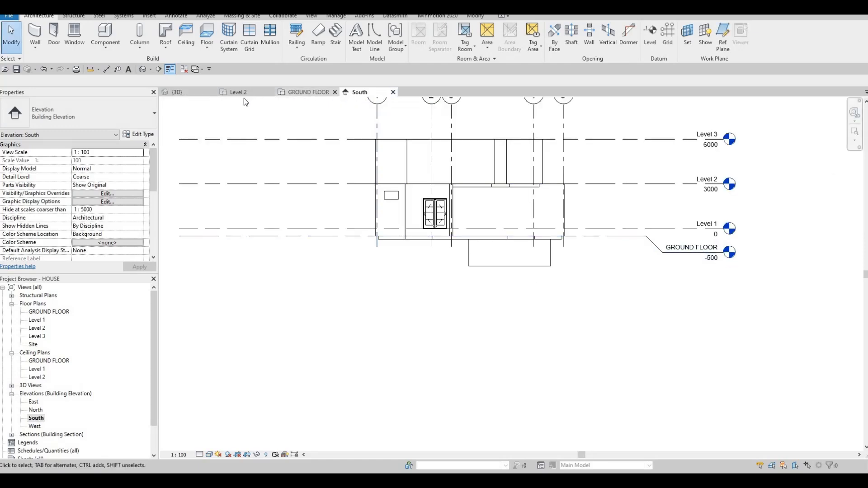
pyautogui.click(309, 93)
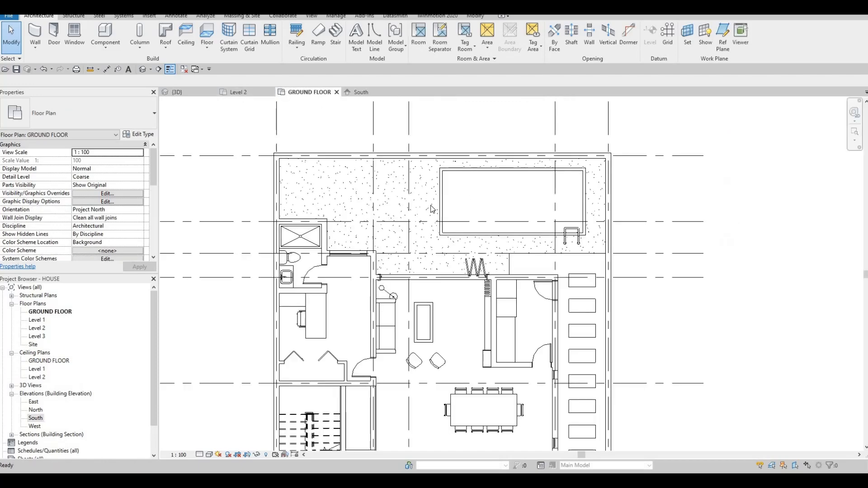
pyautogui.press('Escape')
pyautogui.scroll(-2, 427, 201)
pyautogui.scroll(4, 538, 254)
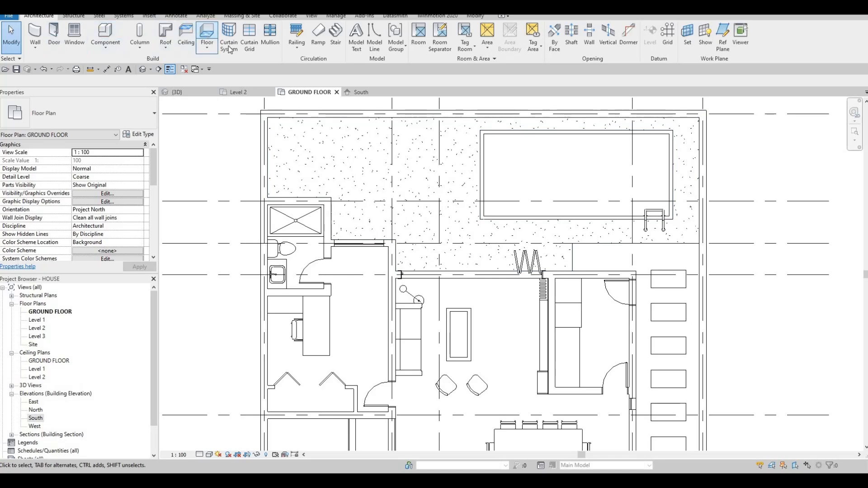
# Start a new floor and duplicate the FLOOR 5 type as FLOOR 6
pyautogui.click(207, 32)
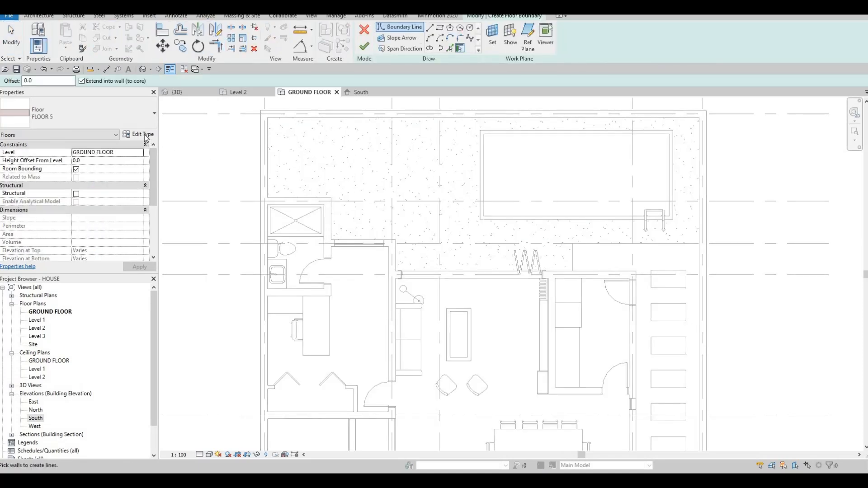
pyautogui.click(144, 134)
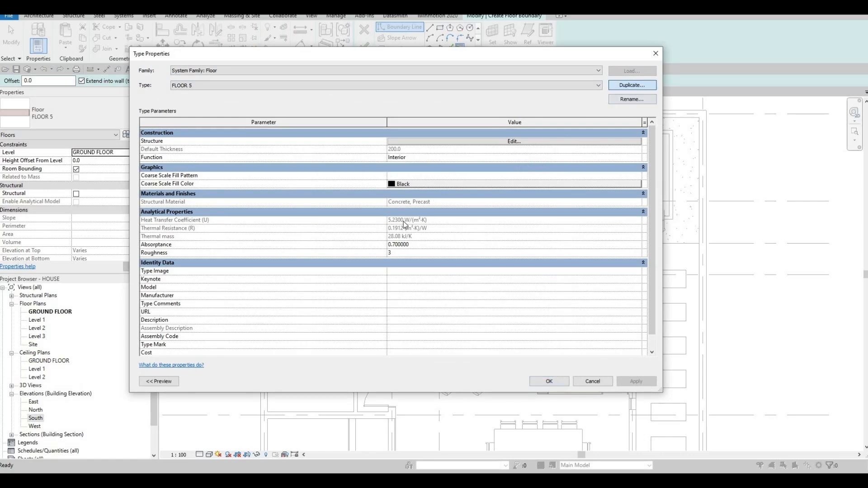
pyautogui.press('Return')
# Set FLOOR 6's structure layer material to Maple - Semigloss from the AEC Materials wood library
pyautogui.click(506, 143)
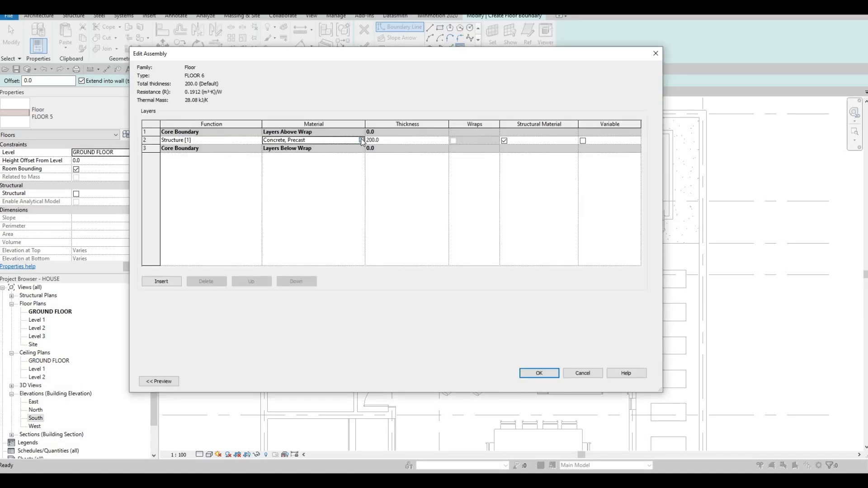
pyautogui.click(362, 140)
pyautogui.click(241, 281)
pyautogui.click(245, 299)
pyautogui.scroll(-3, 286, 345)
pyautogui.click(268, 352)
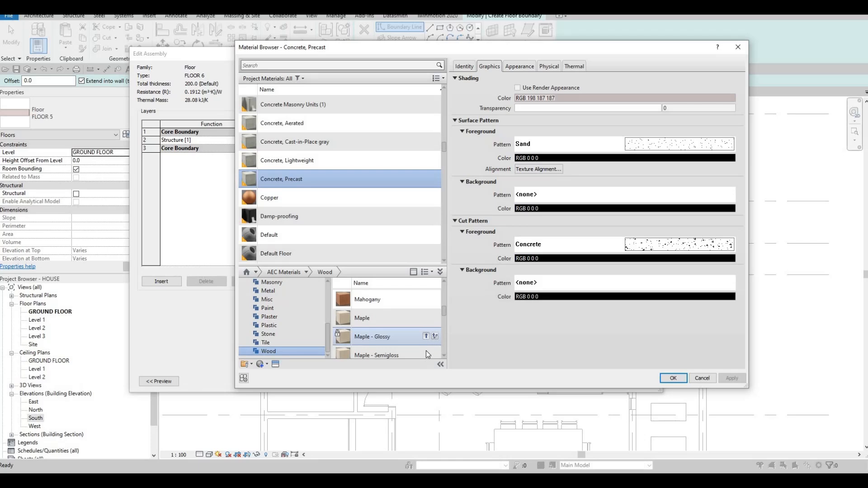
pyautogui.scroll(-1, 425, 356)
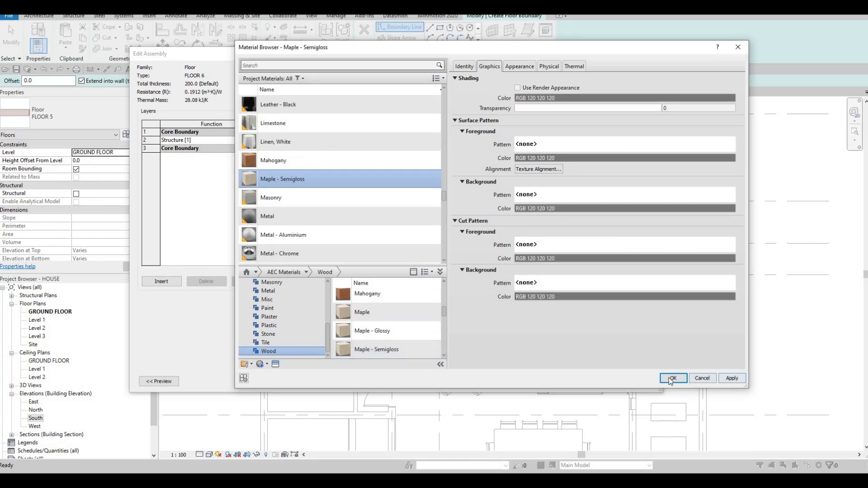
pyautogui.press('Return')
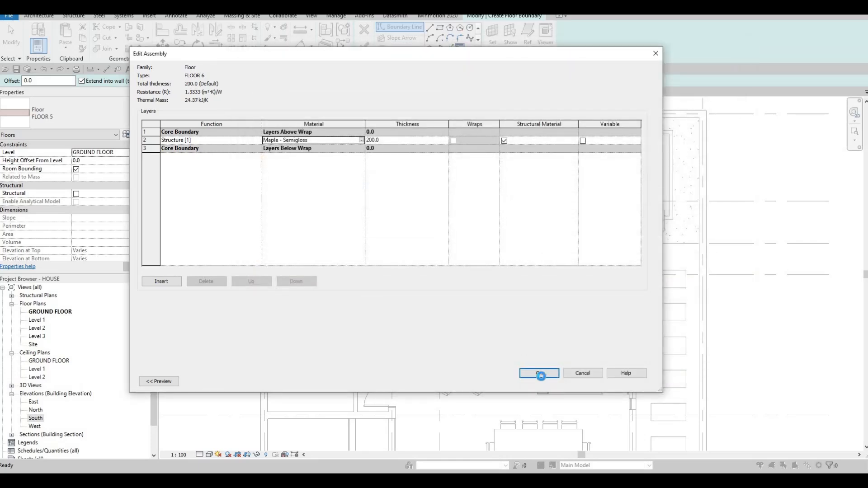
pyautogui.click(552, 375)
pyautogui.press('Return')
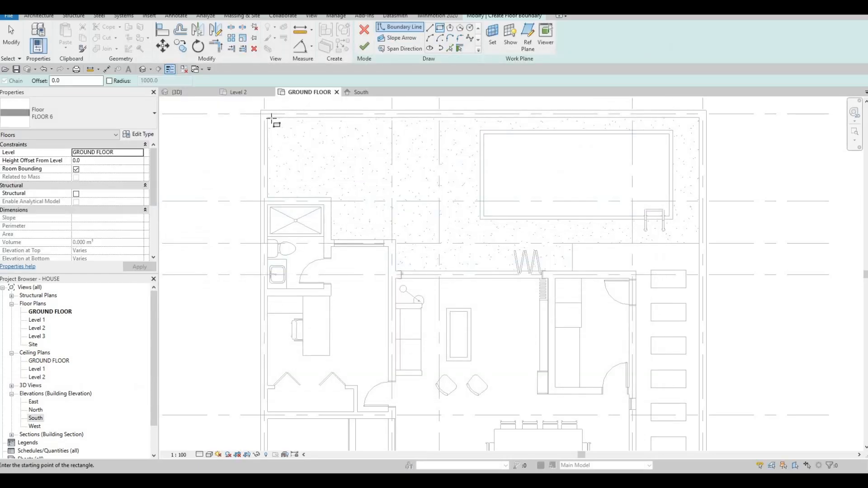
# Sketch a boundary rectangle in the yard corner above the bathroom and pick the adjoining bathroom and room wall faces as boundary lines
pyautogui.click(267, 118)
pyautogui.click(383, 198)
pyautogui.press('Escape')
pyautogui.click(450, 48)
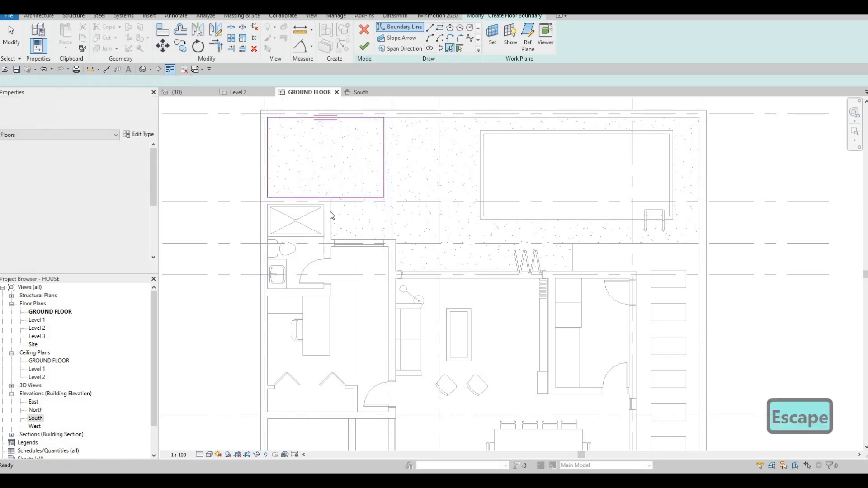
pyautogui.click(390, 242)
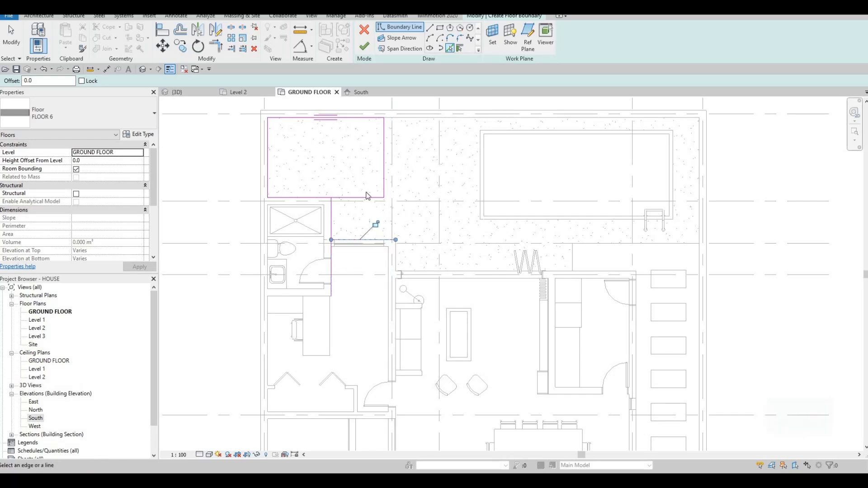
pyautogui.press('Escape')
pyautogui.press('Escape')
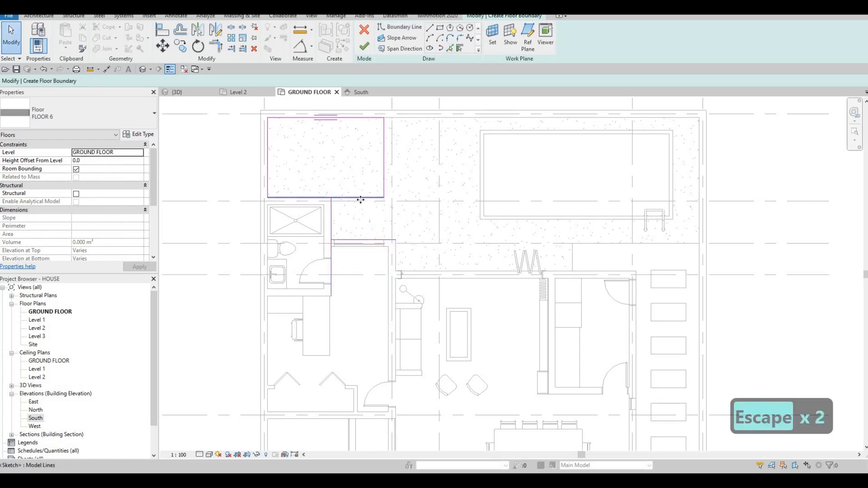
# Trim the boundary lines into corners around the bathroom's outer wall
pyautogui.click(360, 200)
pyautogui.press('Escape')
pyautogui.press('t')
pyautogui.press('r')
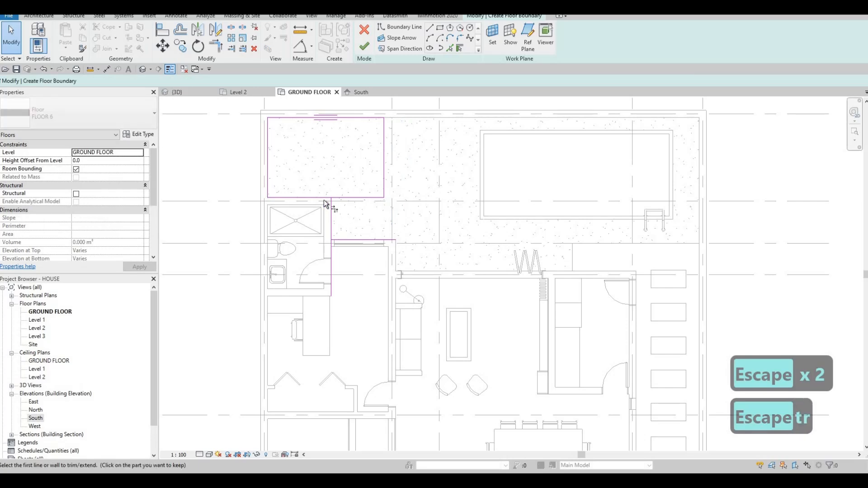
pyautogui.click(343, 238)
pyautogui.click(331, 219)
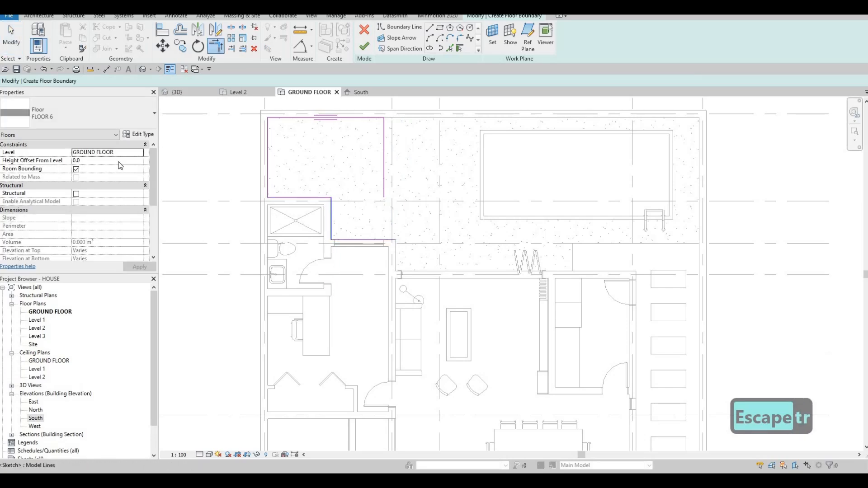
# Set the new floor's height offset from level to 200
pyautogui.click(108, 159)
pyautogui.write('200')
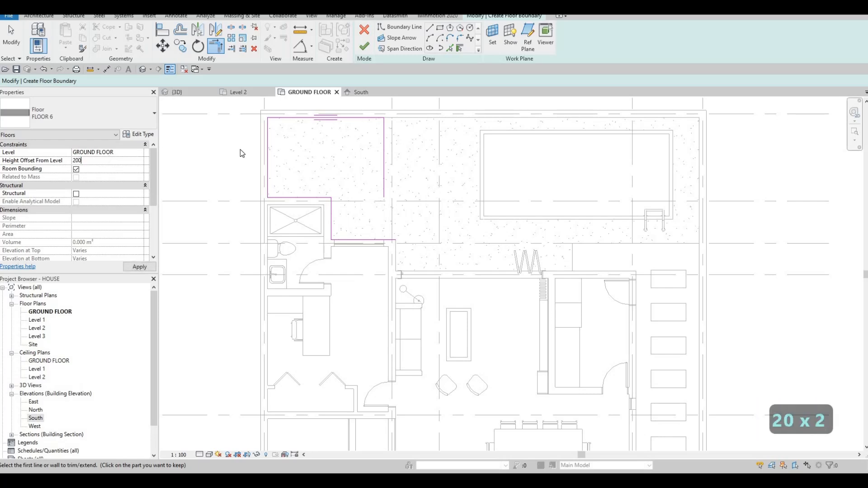
pyautogui.press('Escape')
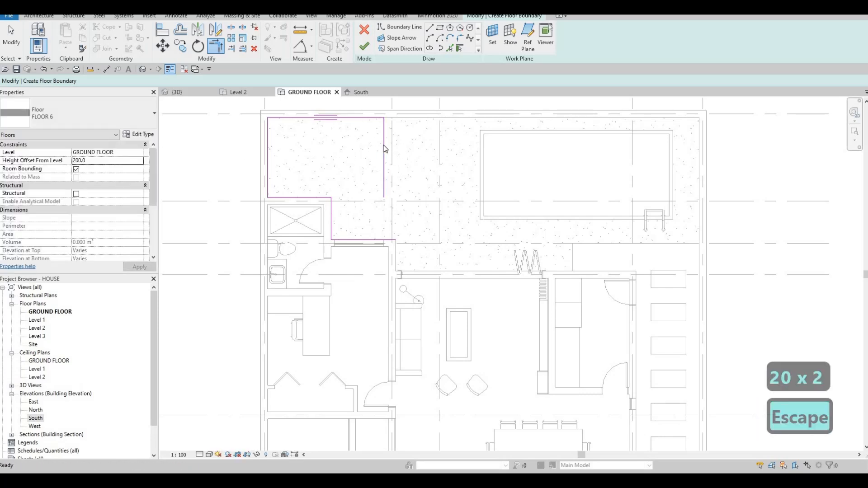
# Move the boundary's pool-side line onto the nearby grid line and trim it to the line along the room's outer wall
pyautogui.press('Escape')
pyautogui.click(388, 136)
pyautogui.moveTo(397, 137); pyautogui.dragTo(405, 154)
pyautogui.press('Escape')
pyautogui.press('Escape')
pyautogui.press('Escape')
pyautogui.press('t')
pyautogui.press('r')
pyautogui.click(391, 162)
pyautogui.click(357, 243)
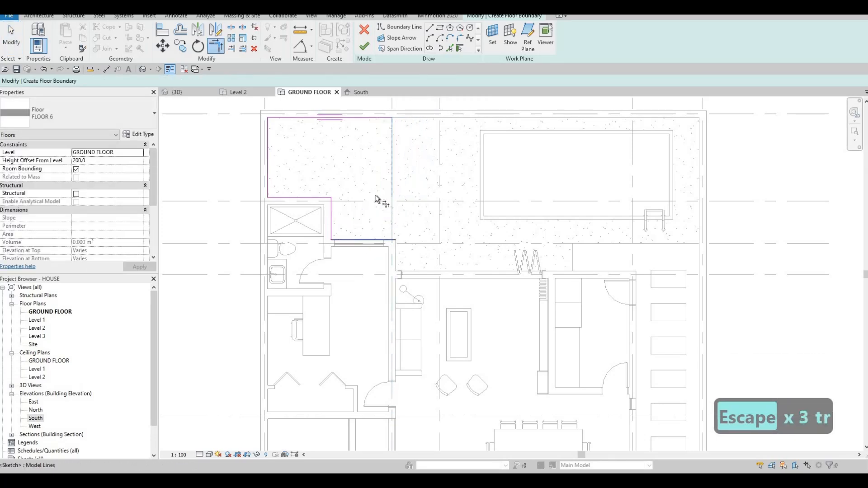
# Align the pool-side boundary line with the living room's side wall face
pyautogui.press('Escape')
pyautogui.press('Escape')
pyautogui.press('a')
pyautogui.press('l')
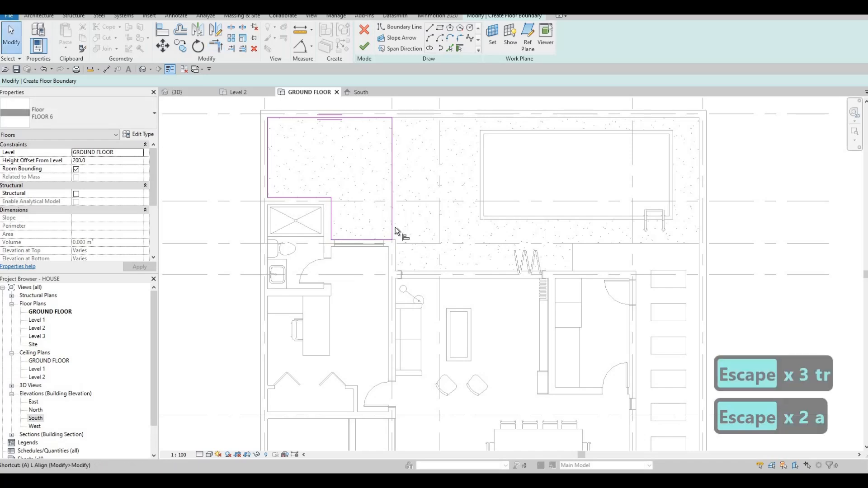
pyautogui.click(396, 256)
pyautogui.click(390, 209)
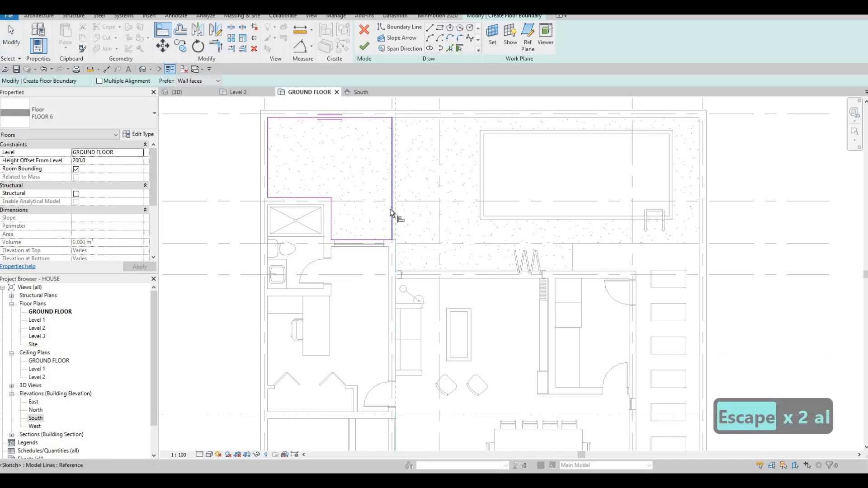
pyautogui.press('Escape')
pyautogui.press('Escape')
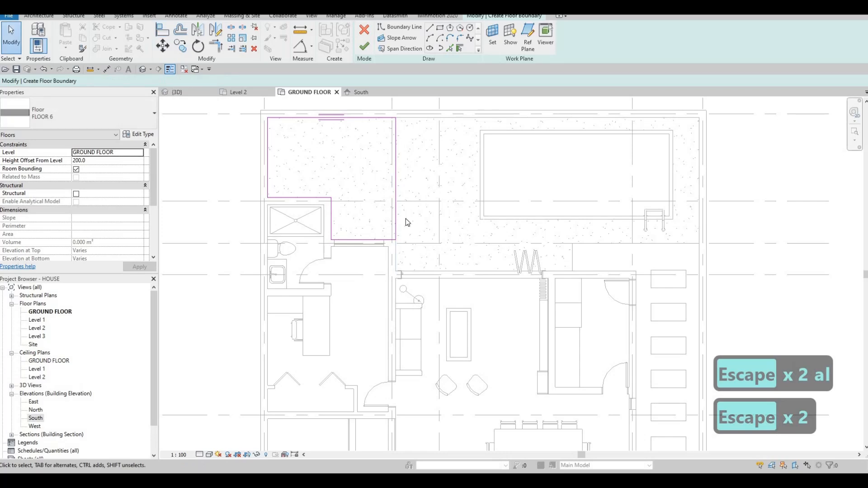
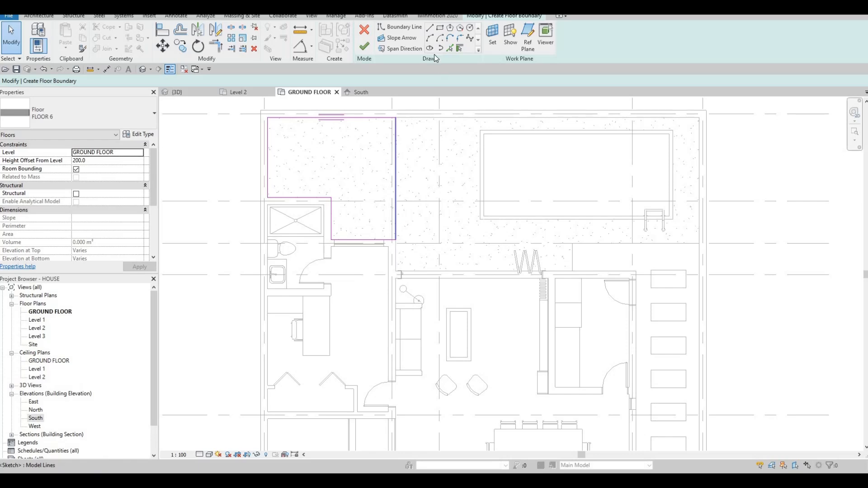
# Draw boundary lines for a strip about 1100 mm deep along the folding-door wall, starting at the outline's inner corner
pyautogui.press('Escape')
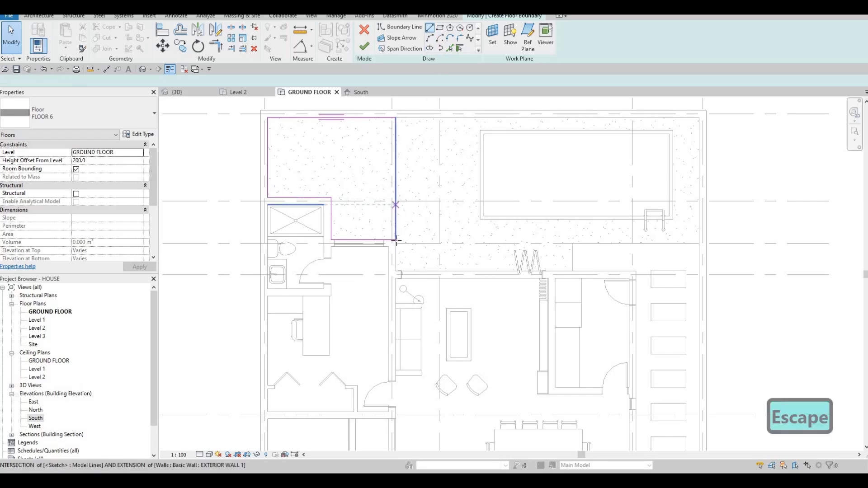
pyautogui.click(396, 240)
pyautogui.click(396, 270)
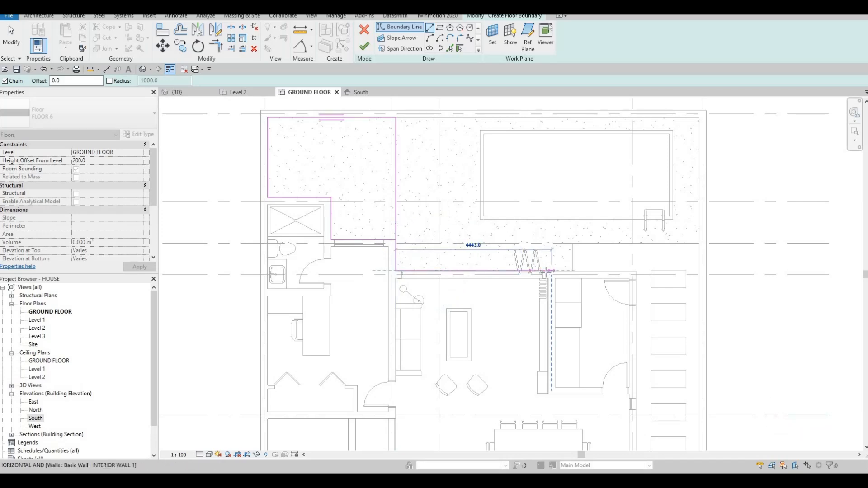
pyautogui.click(543, 243)
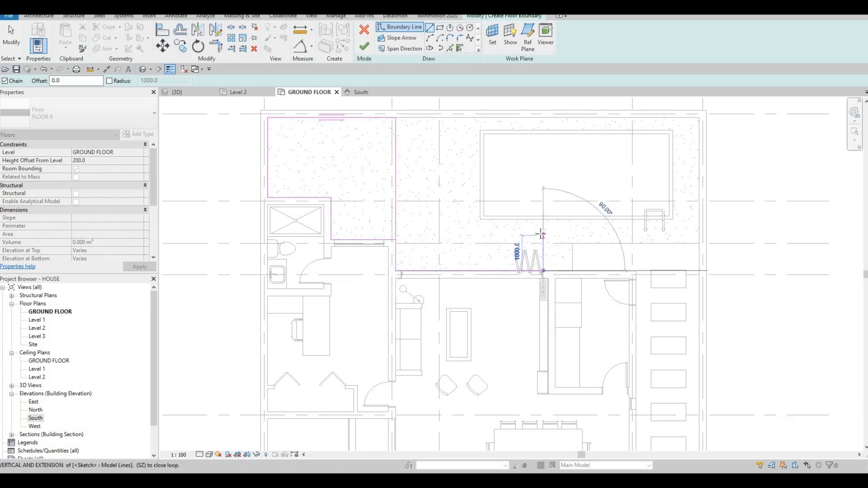
pyautogui.click(542, 232)
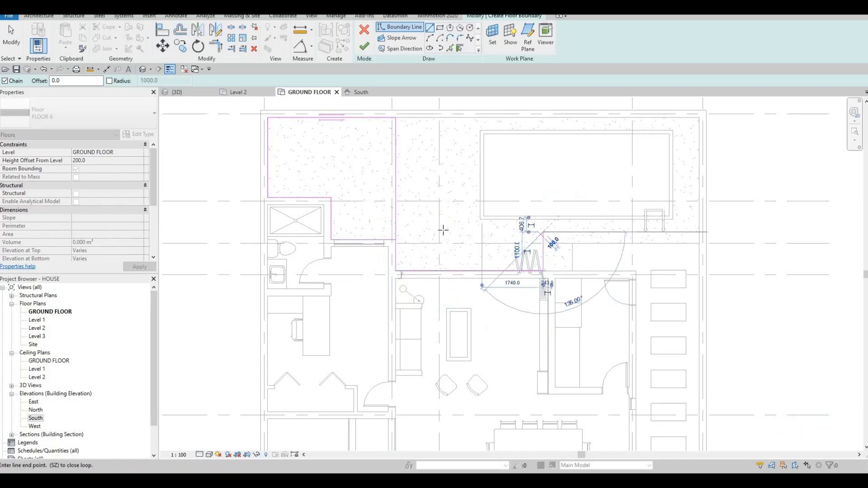
pyautogui.click(396, 233)
pyautogui.press('Escape')
pyautogui.press('Escape')
pyautogui.press('Escape')
pyautogui.scroll(3, 407, 244)
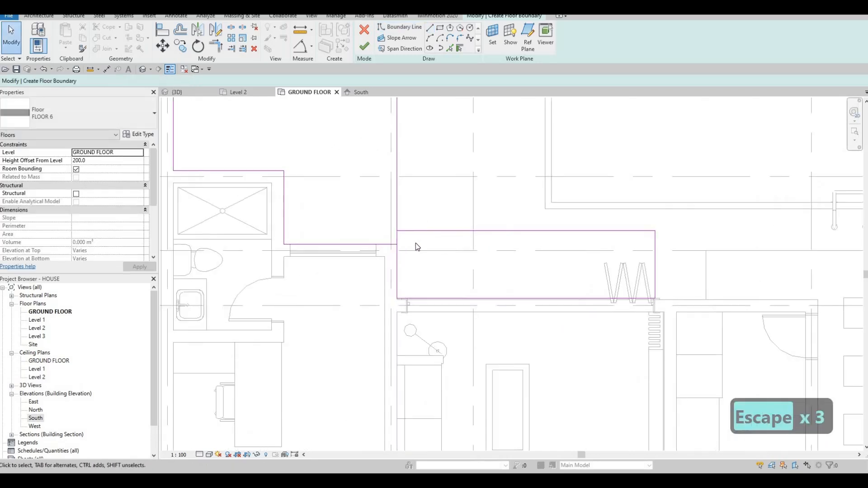
# Trim the strip's pool-side line against the long vertical boundary line to join both areas into one outline
pyautogui.press('t')
pyautogui.press('r')
pyautogui.click(422, 231)
pyautogui.click(396, 219)
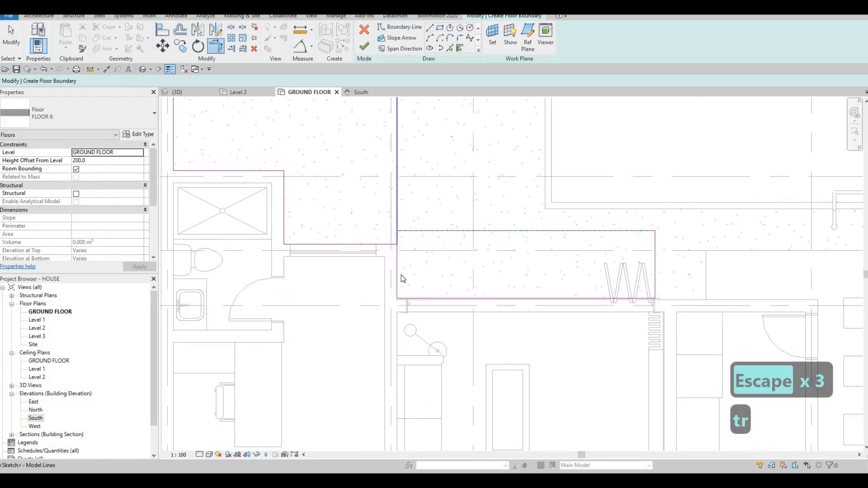
pyautogui.press('Escape')
pyautogui.press('Escape')
pyautogui.scroll(-1, 435, 294)
pyautogui.press('Escape')
pyautogui.scroll(1, 434, 294)
pyautogui.press('Escape')
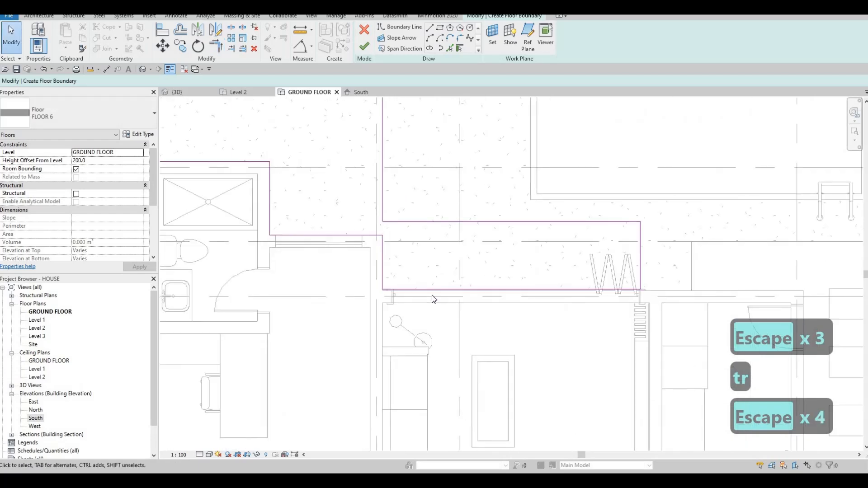
# Align the strip's boundary line beside the folding door with the wall's outer face
pyautogui.press('a')
pyautogui.press('l')
pyautogui.scroll(2, 438, 291)
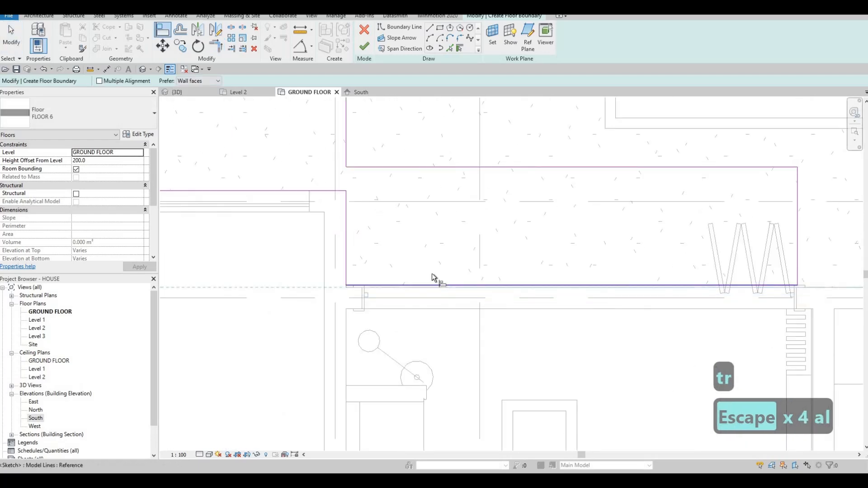
pyautogui.press('Escape')
pyautogui.scroll(-2, 417, 249)
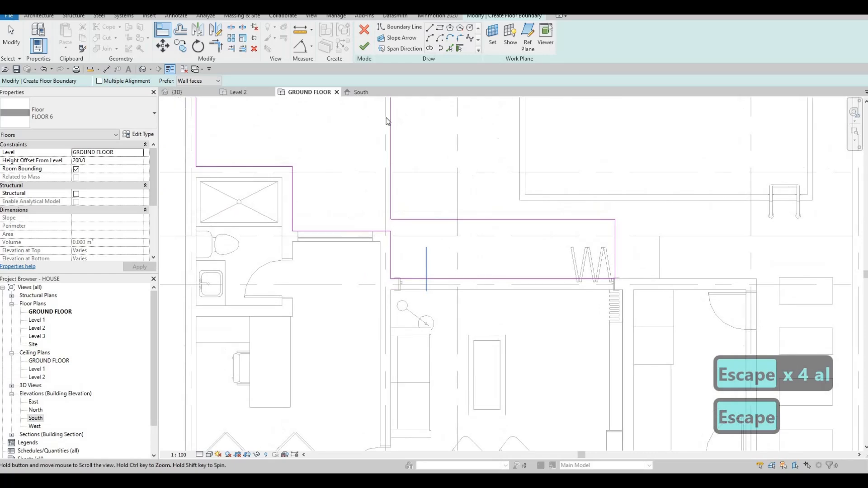
pyautogui.press('Escape')
# Finish the FLOOR 6 wood deck and check it in the 3D view
pyautogui.click(364, 48)
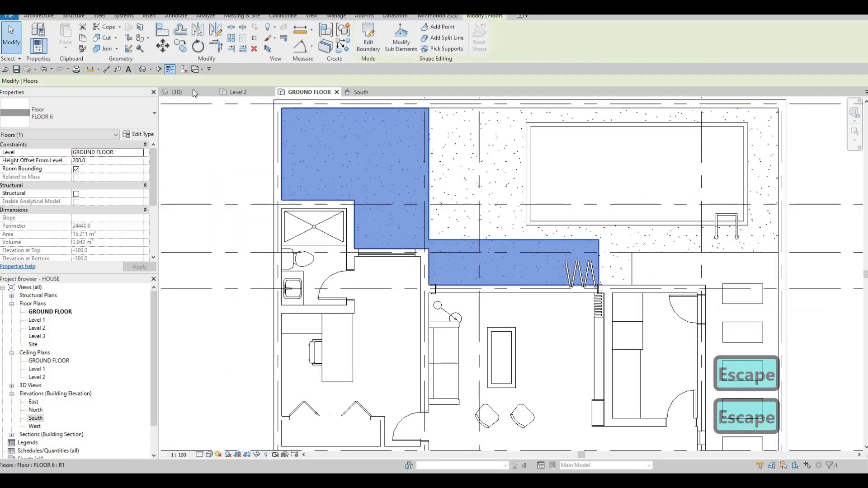
pyautogui.click(180, 92)
pyautogui.press('Escape')
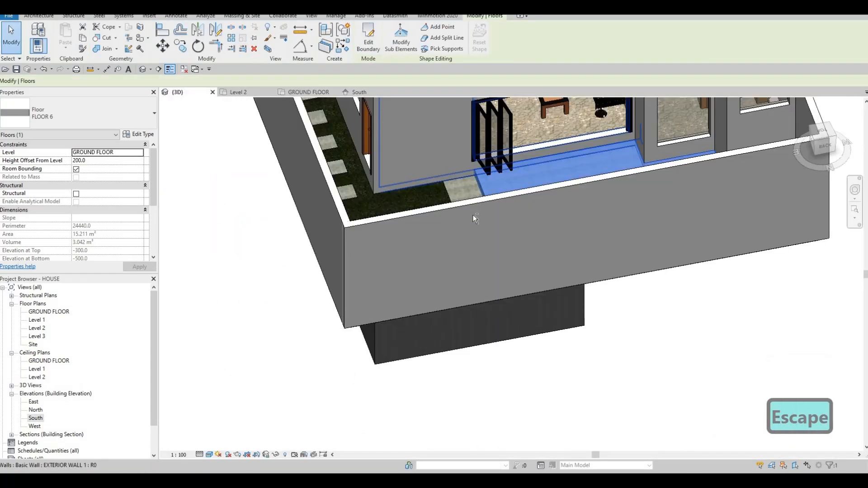
pyautogui.press('Escape')
pyautogui.keyDown('shift'); pyautogui.moveTo(576, 204); pyautogui.dragTo(408, 169, button='middle'); pyautogui.keyUp('shift')
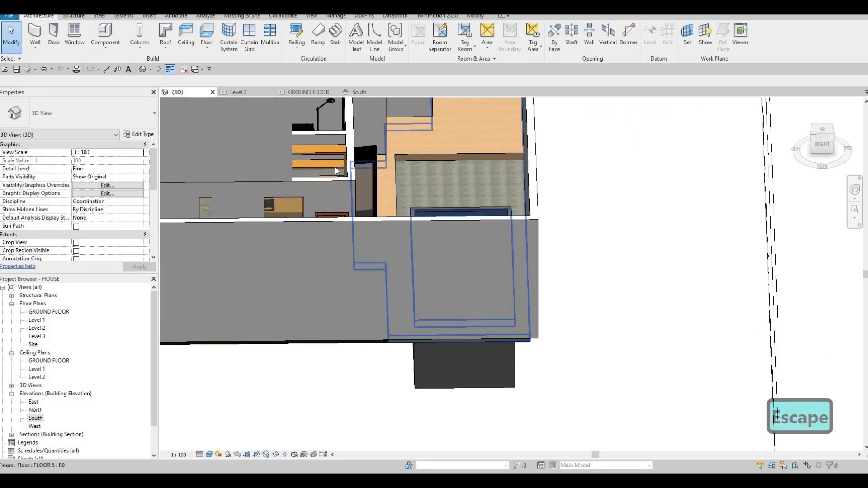
# Open the FLOOR 6 wood deck's boundary for editing and show it in the GROUND FLOOR plan
pyautogui.click(403, 169)
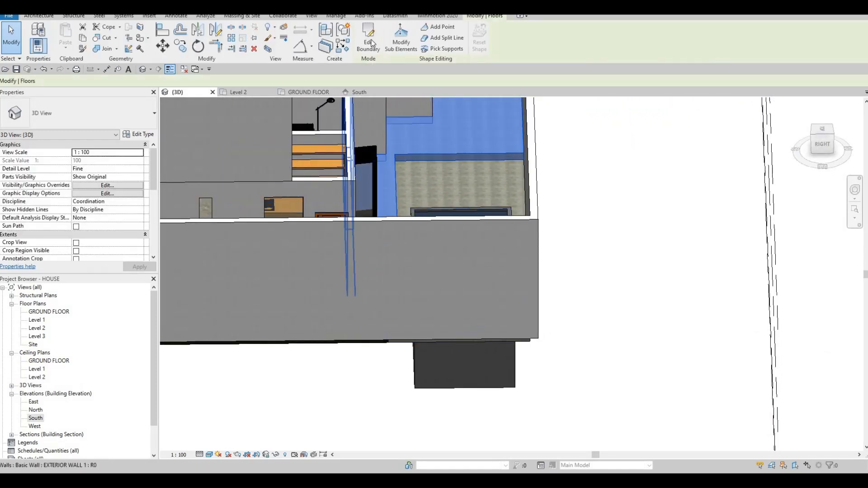
pyautogui.click(369, 36)
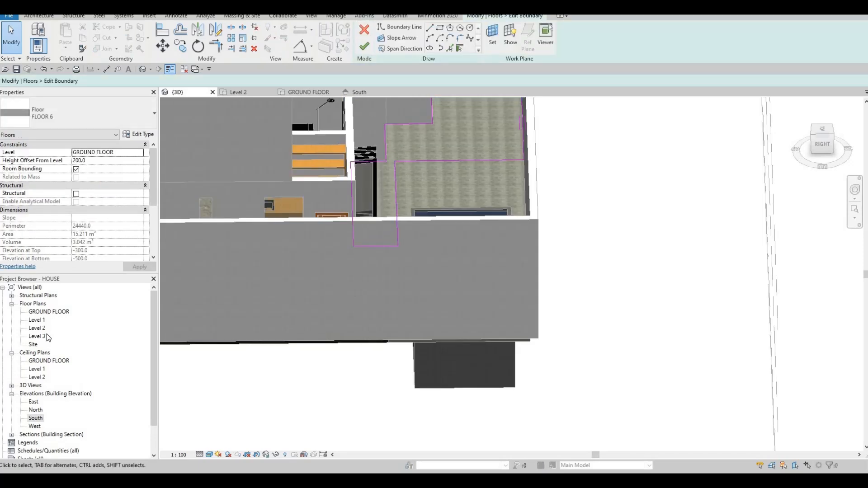
pyautogui.doubleClick(36, 419)
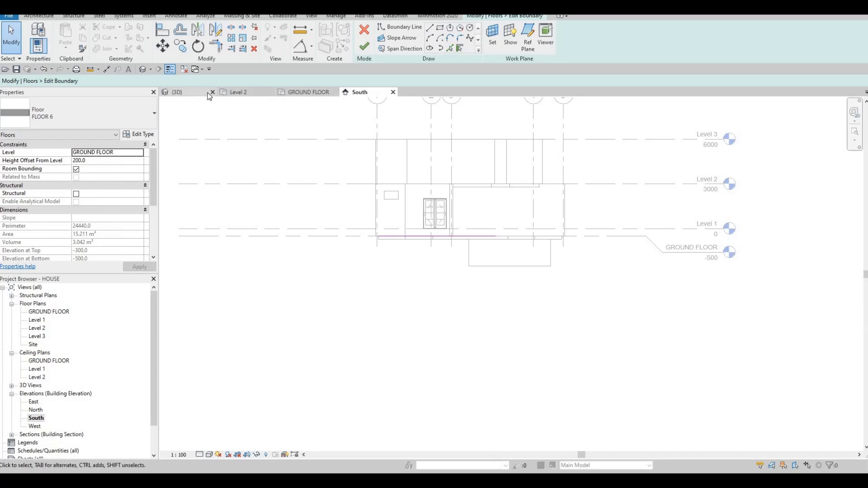
pyautogui.click(299, 92)
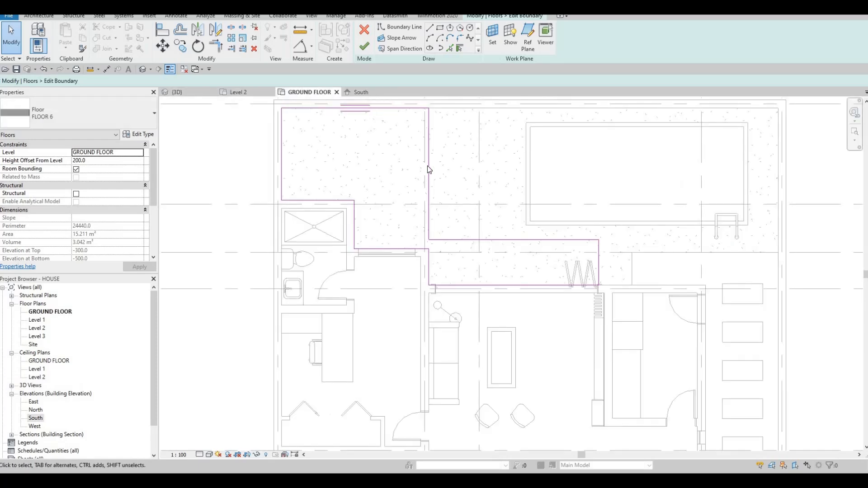
# Move the deck's long vertical pool-side boundary line onto grid line 3 and finish the boundary edit
pyautogui.click(428, 163)
pyautogui.moveTo(468, 161); pyautogui.dragTo(478, 158)
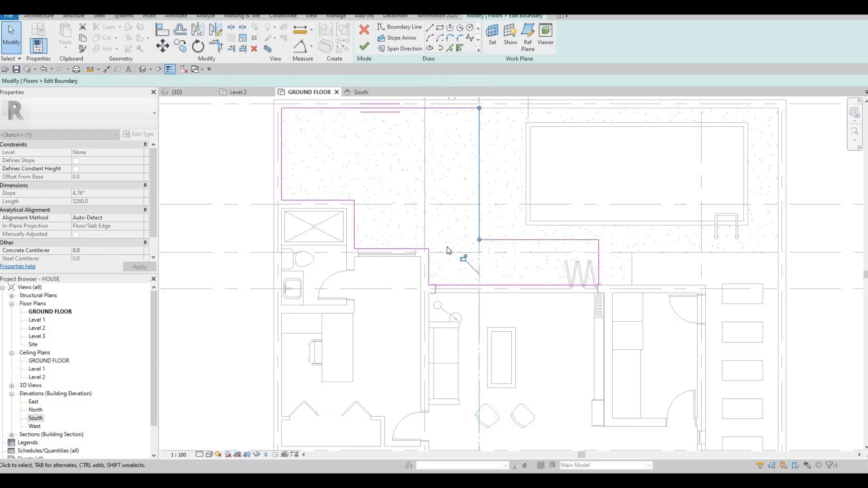
pyautogui.press('Escape')
pyautogui.scroll(-5, 450, 248)
pyautogui.scroll(5, 450, 235)
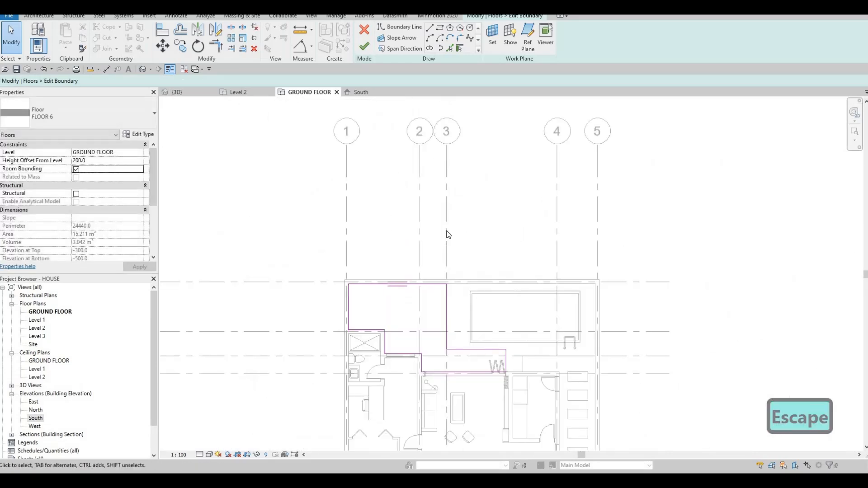
pyautogui.moveTo(465, 288); pyautogui.dragTo(465, 256, button='middle')
pyautogui.press('Escape')
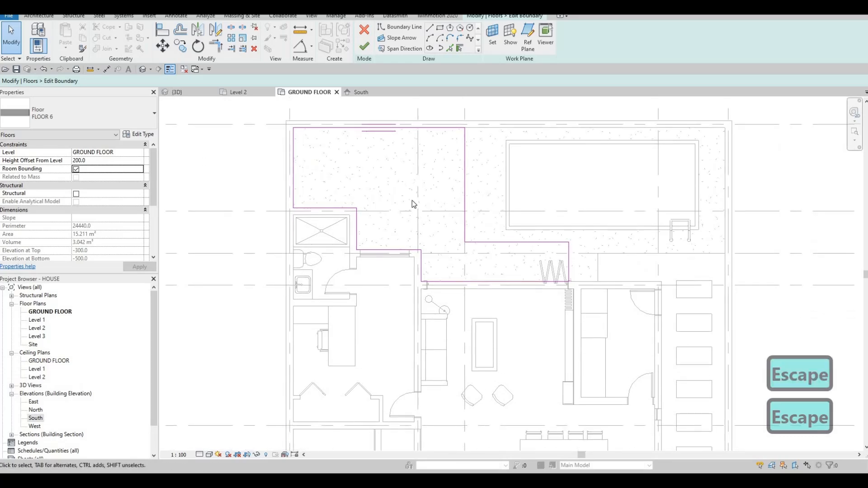
pyautogui.click(364, 48)
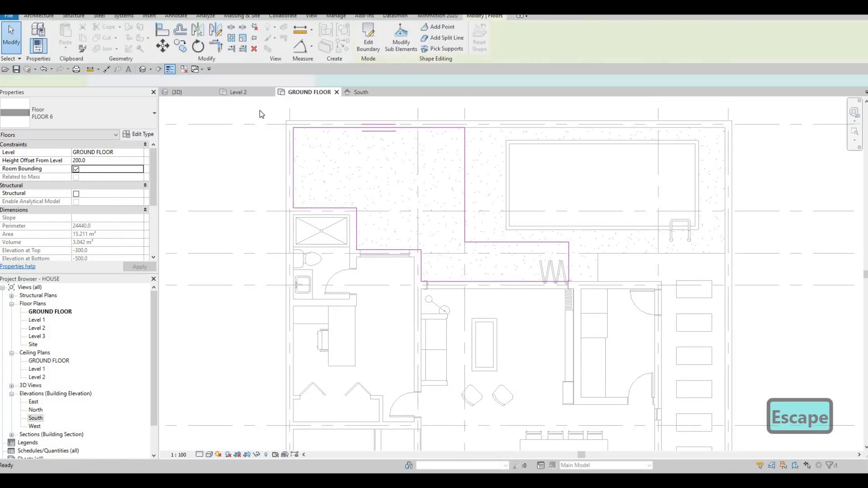
pyautogui.press('Escape')
pyautogui.press('Escape')
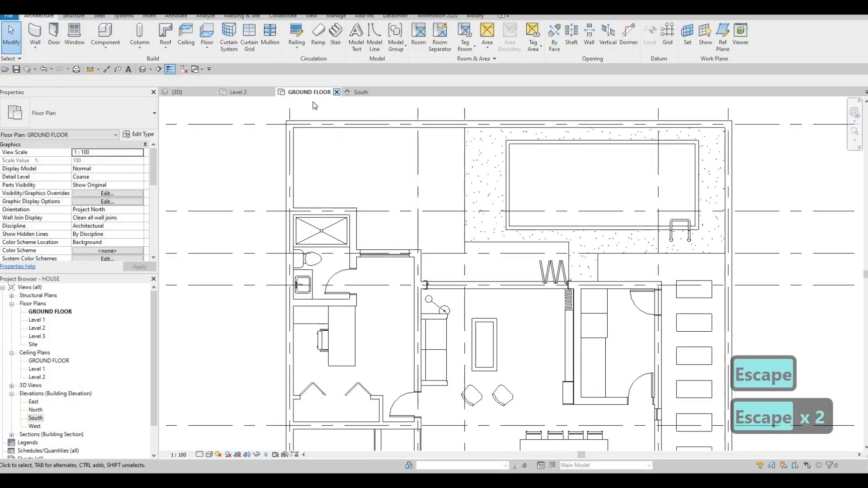
pyautogui.press('Escape')
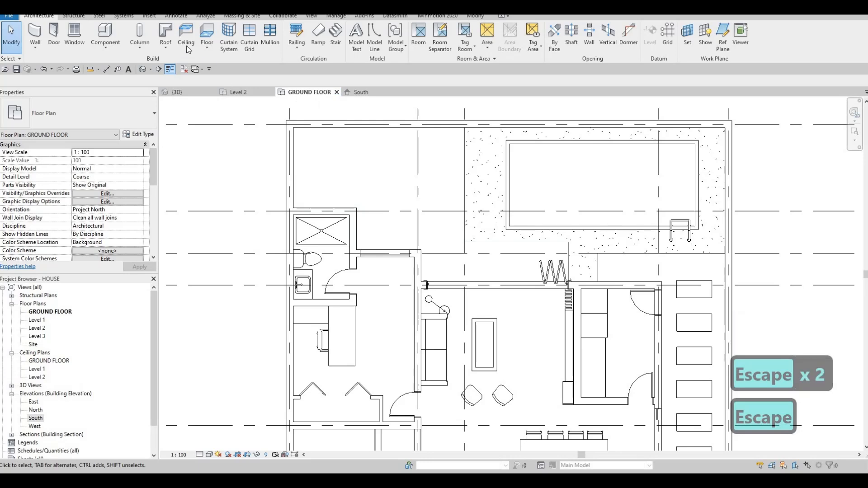
# Start an in-place model in the Generic Models category with the default name
pyautogui.click(105, 45)
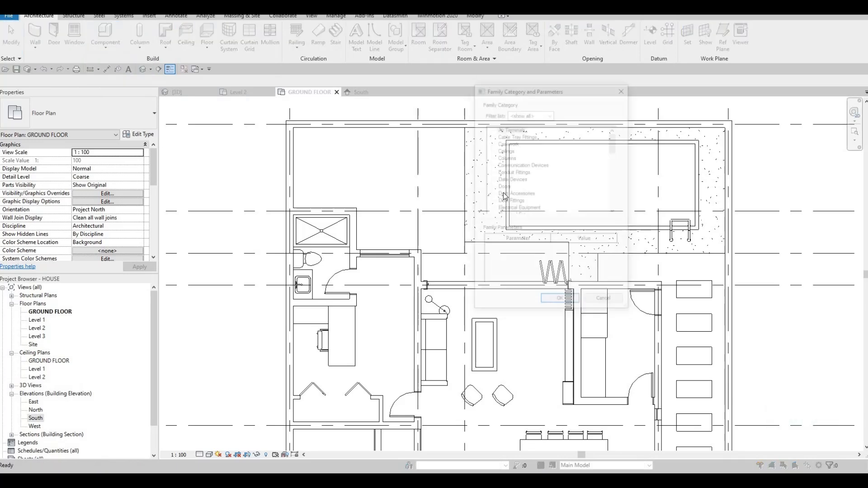
pyautogui.scroll(-4, 520, 190)
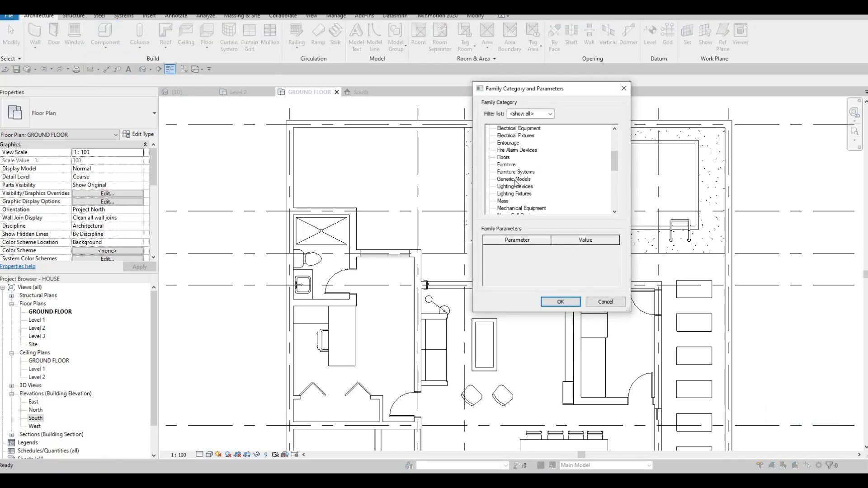
pyautogui.click(560, 302)
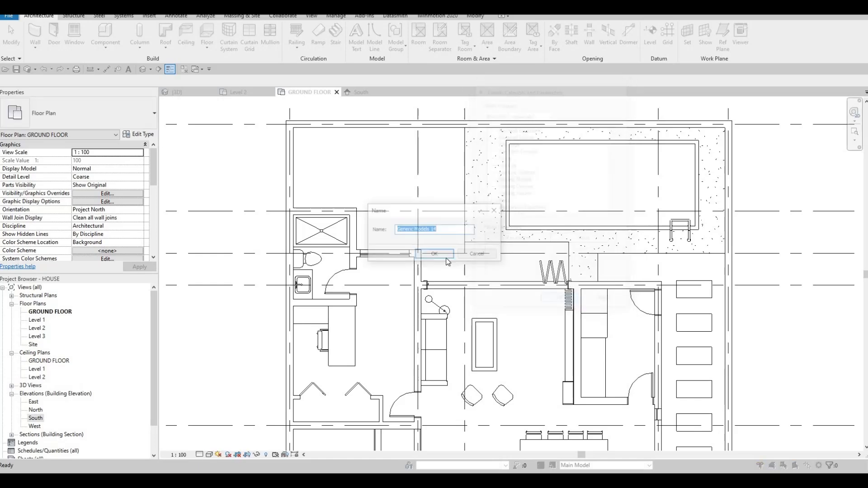
pyautogui.click(444, 257)
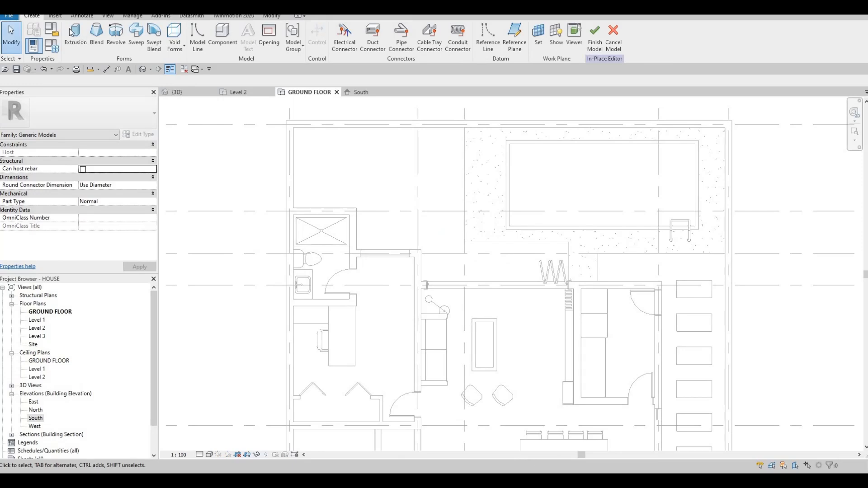
# Start an extrusion and assign the Maple - Semigloss material to it
pyautogui.click(150, 210)
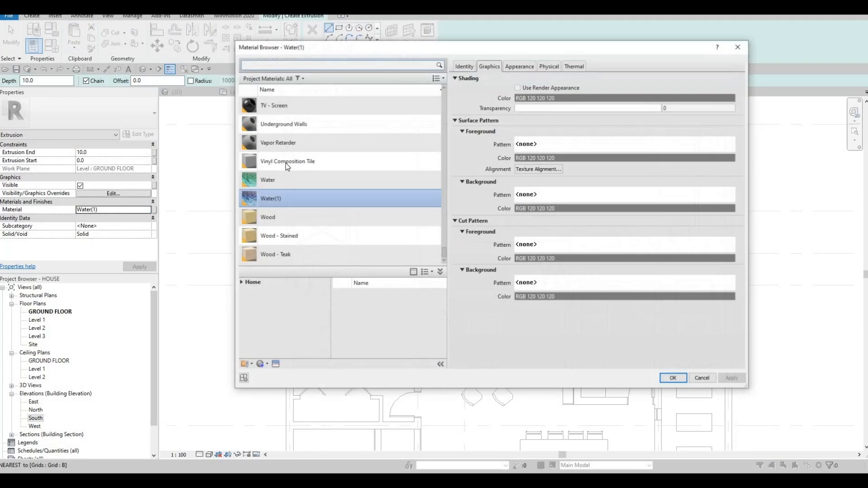
pyautogui.click(287, 64)
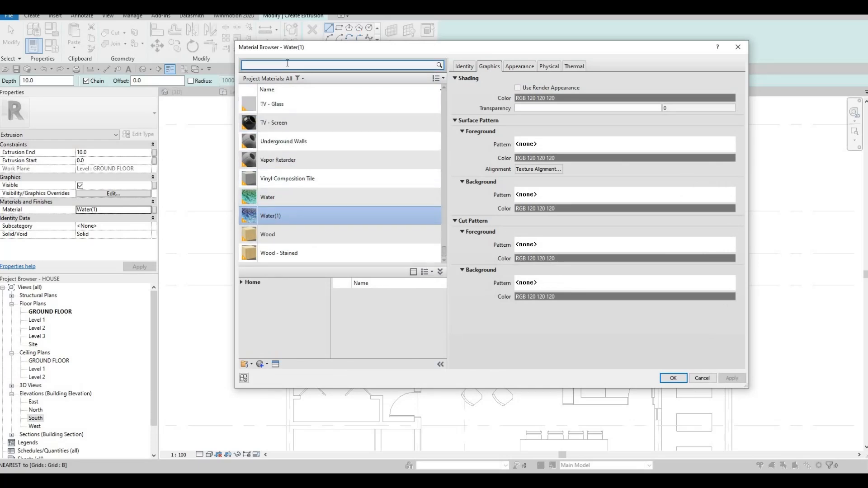
pyautogui.write('MAHO')
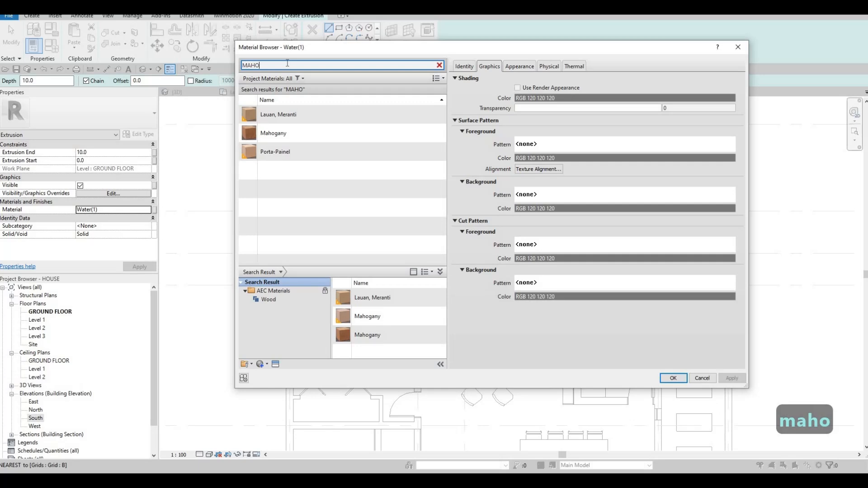
pyautogui.press('BackSpace')
pyautogui.press('BackSpace')
pyautogui.press('BackSpace')
pyautogui.press('BackSpace')
pyautogui.click(446, 95)
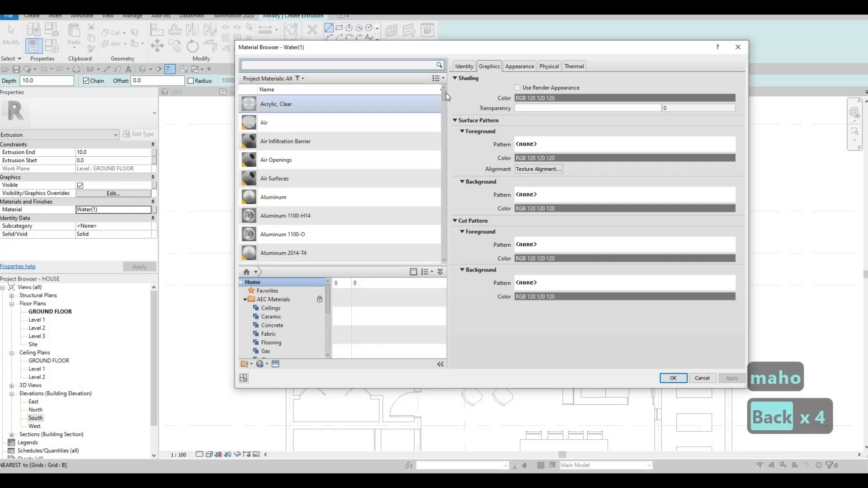
pyautogui.moveTo(443, 134); pyautogui.dragTo(435, 192)
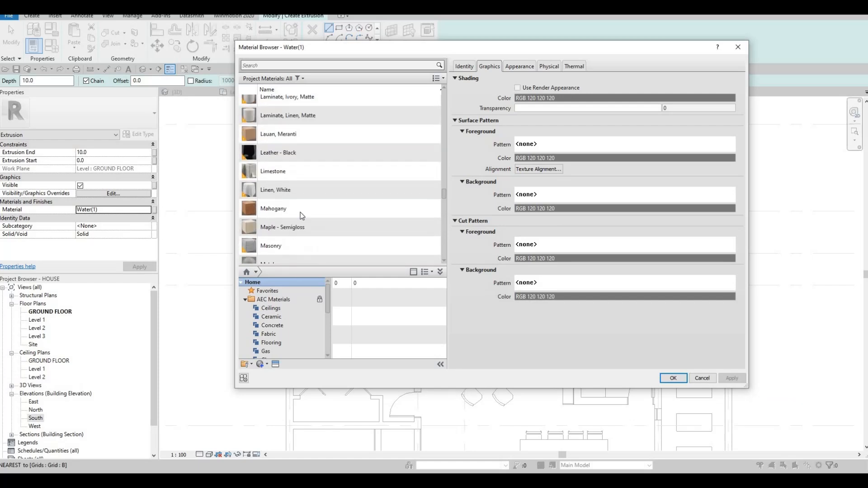
pyautogui.click(362, 227)
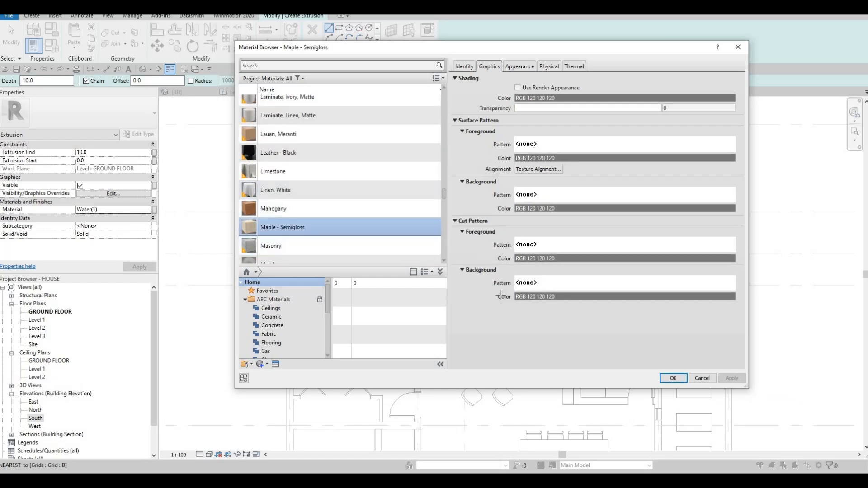
pyautogui.click(664, 378)
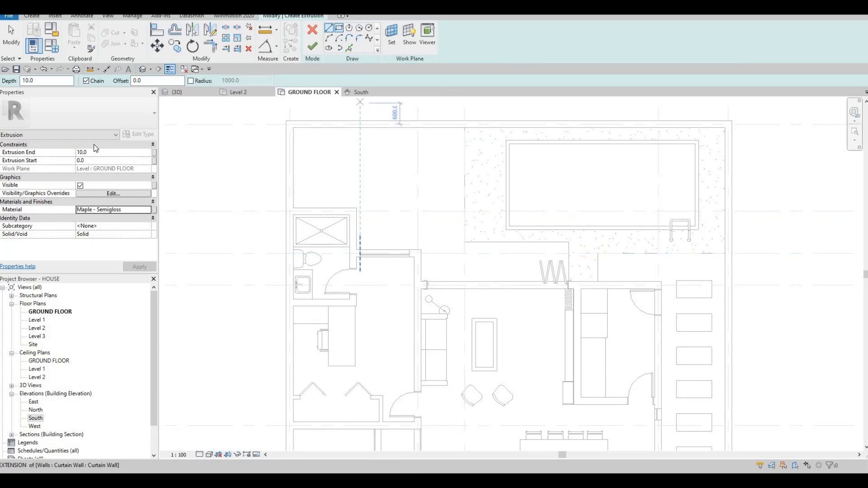
# Set the extrusion end to 150 and sketch a rectangle about 540 mm deep along the folding-door wall up to the inner corner
pyautogui.click(105, 153)
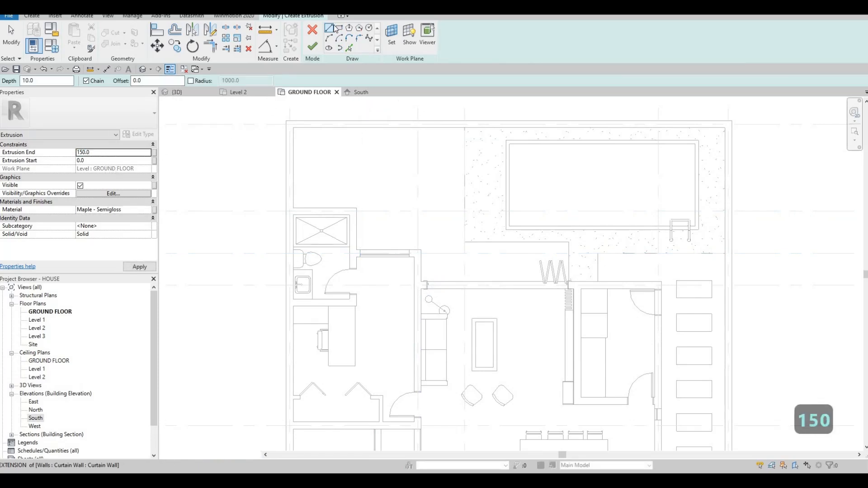
pyautogui.scroll(4, 570, 277)
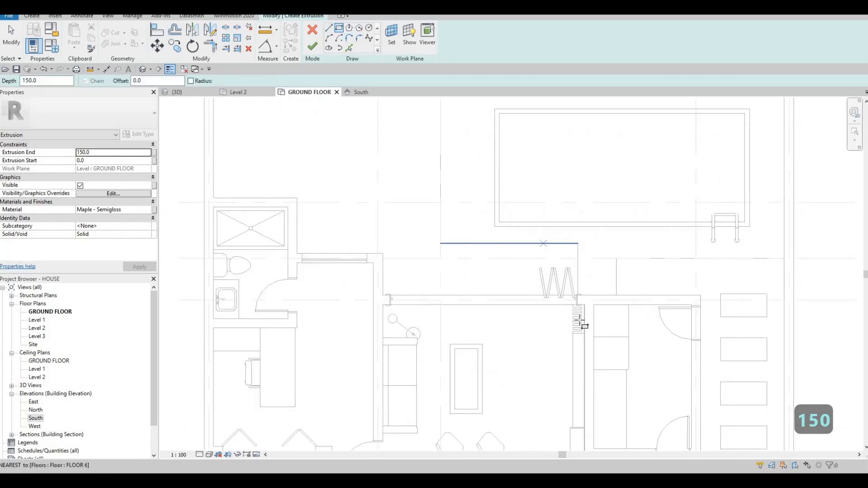
pyautogui.click(587, 317)
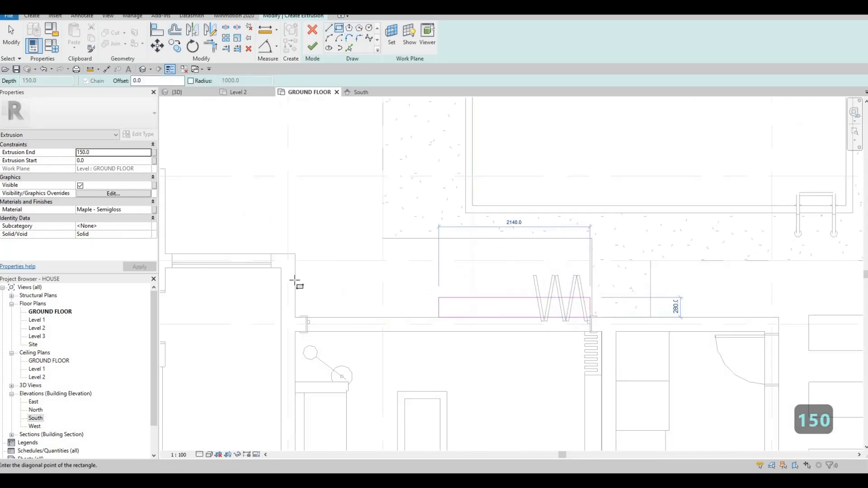
pyautogui.click(296, 279)
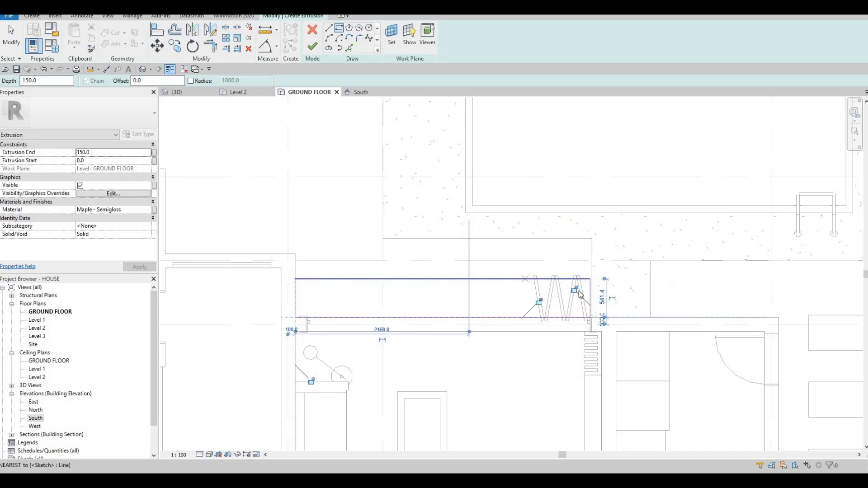
# Align the rectangle's short end line beside the folding door with the edge of the wood deck
pyautogui.scroll(2, 572, 289)
pyautogui.press('Escape')
pyautogui.press('Escape')
pyautogui.press('l')
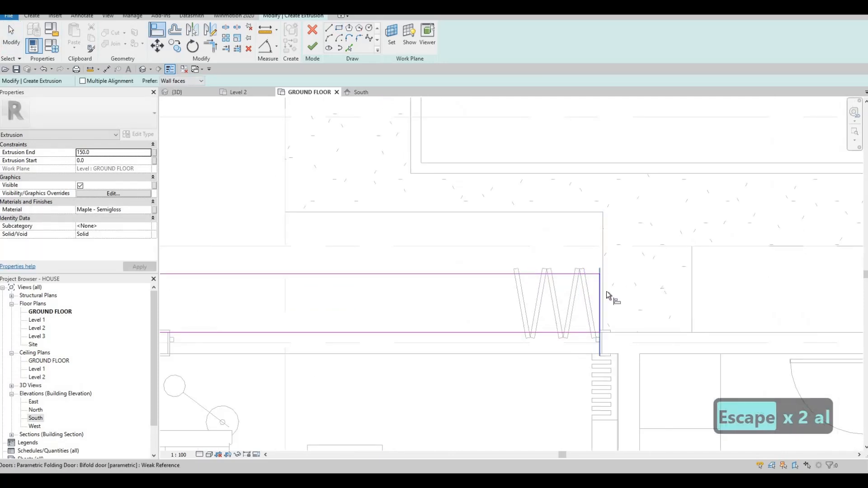
pyautogui.click(604, 294)
pyautogui.click(600, 291)
pyautogui.press('Escape')
pyautogui.press('Escape')
# Place the extrusion on the FLOOR 6 surface by picking it as work plane, finish the sketch, and check it in 3D
pyautogui.click(392, 40)
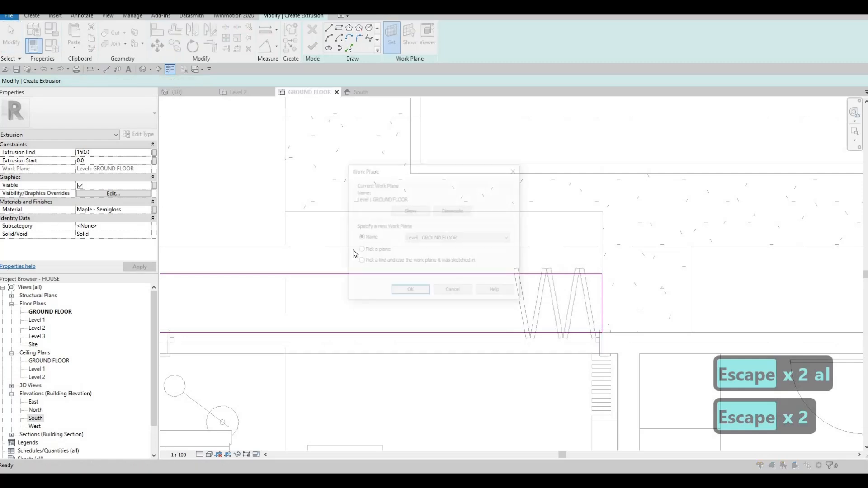
pyautogui.click(360, 250)
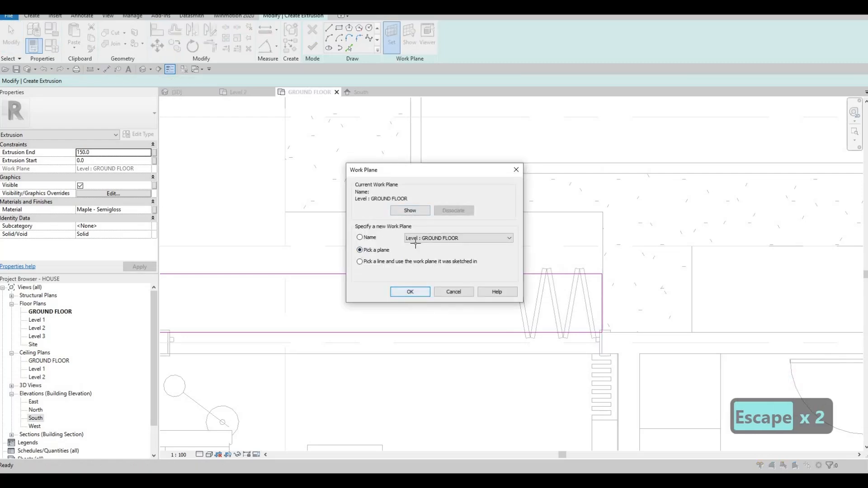
pyautogui.click(411, 292)
pyautogui.click(382, 161)
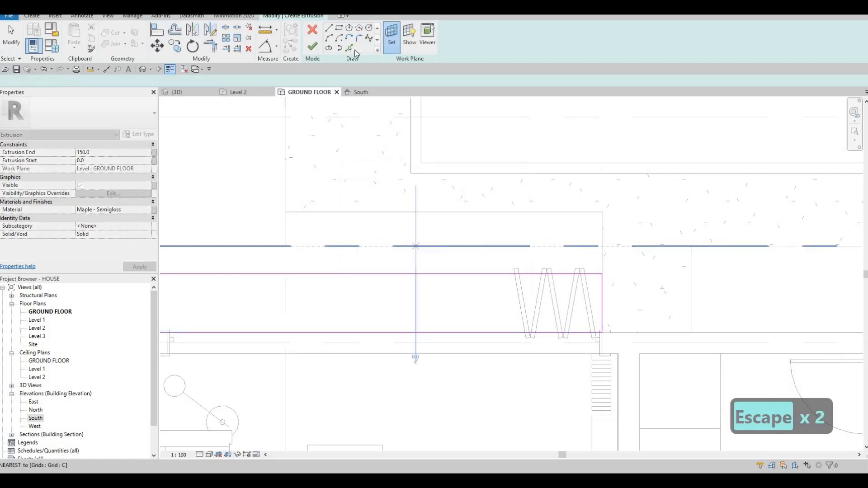
pyautogui.click(312, 46)
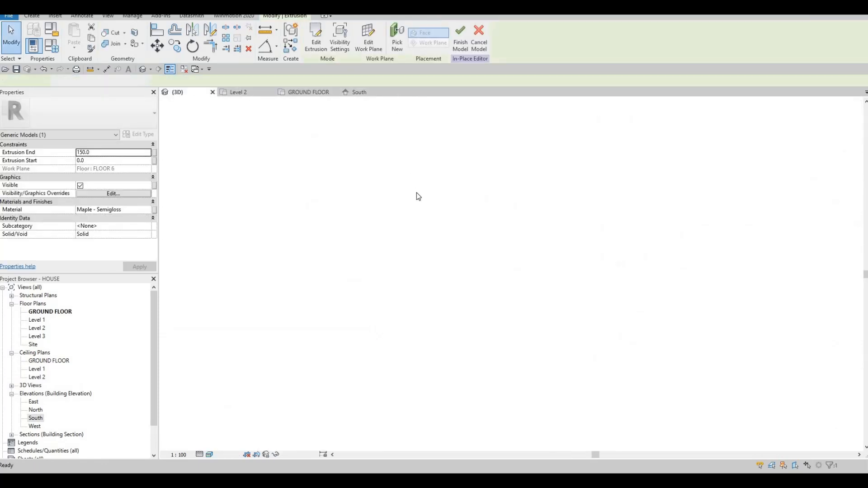
pyautogui.keyDown('shift'); pyautogui.moveTo(313, 193); pyautogui.dragTo(375, 255, button='middle'); pyautogui.keyUp('shift')
pyautogui.press('Escape')
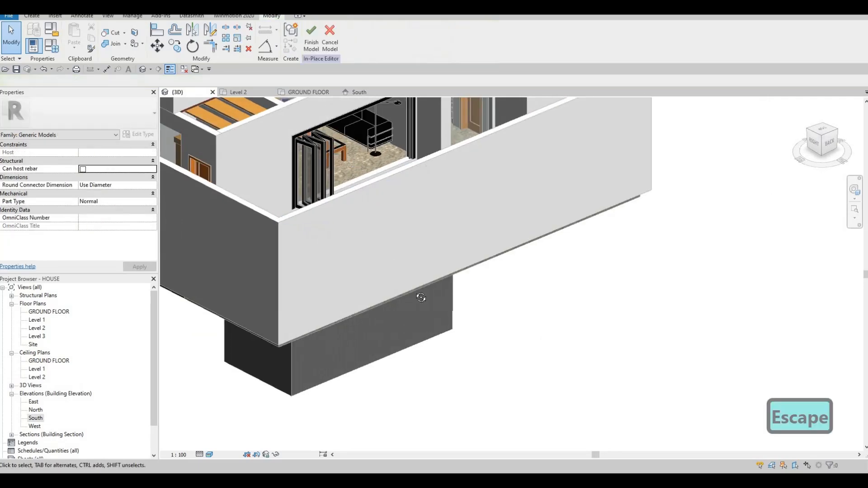
pyautogui.scroll(6, 400, 232)
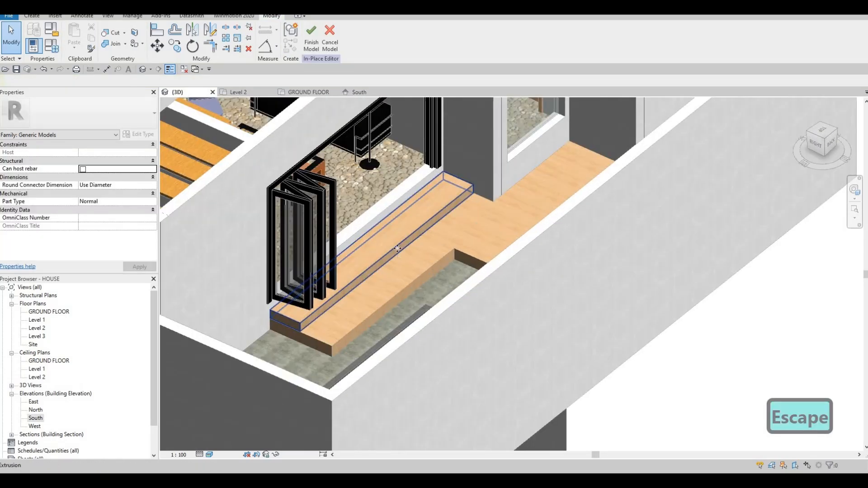
# Stretch the step extrusion's long front face outward and pull its short end beside the folding door inward from the deck edge
pyautogui.click(391, 258)
pyautogui.moveTo(392, 265); pyautogui.dragTo(400, 267)
pyautogui.moveTo(298, 322); pyautogui.dragTo(308, 315)
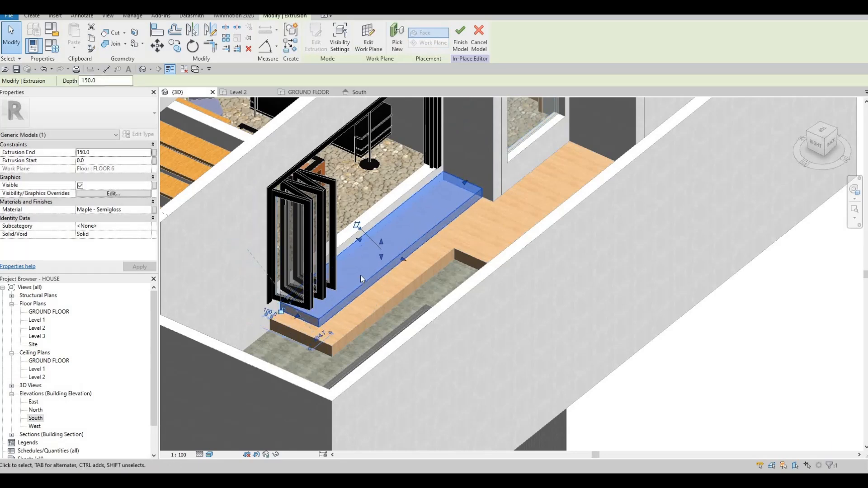
pyautogui.press('Escape')
pyautogui.moveTo(427, 236); pyautogui.dragTo(413, 251, button='middle')
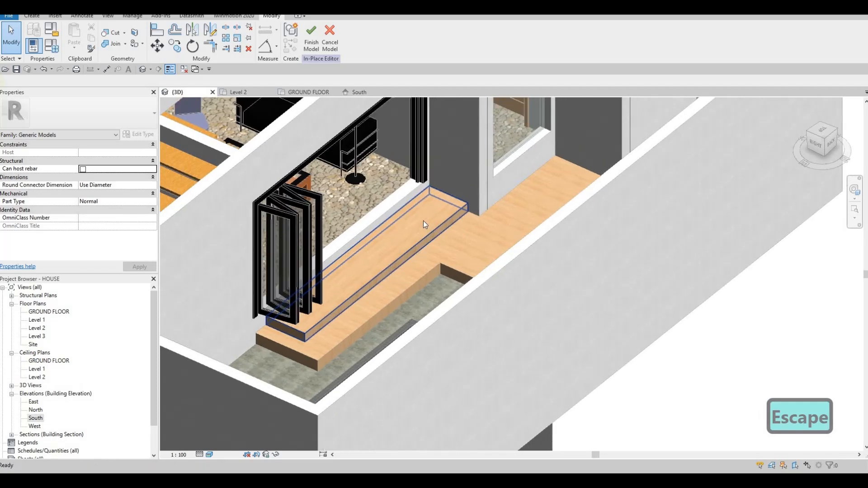
pyautogui.press('Escape')
pyautogui.click(392, 275)
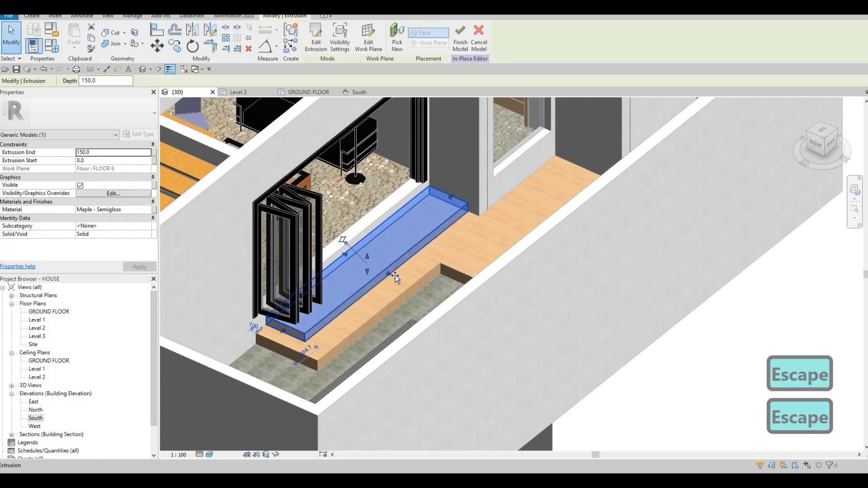
pyautogui.moveTo(392, 280)
pyautogui.keyDown('shift'); pyautogui.mouseDown(button='middle')
pyautogui.moveTo(438, 264)
pyautogui.moveTo(429, 248)
pyautogui.moveTo(420, 254)
pyautogui.mouseUp(button='middle'); pyautogui.keyUp('shift')
pyautogui.keyDown('shift'); pyautogui.moveTo(418, 292); pyautogui.dragTo(386, 218, button='middle'); pyautogui.keyUp('shift')
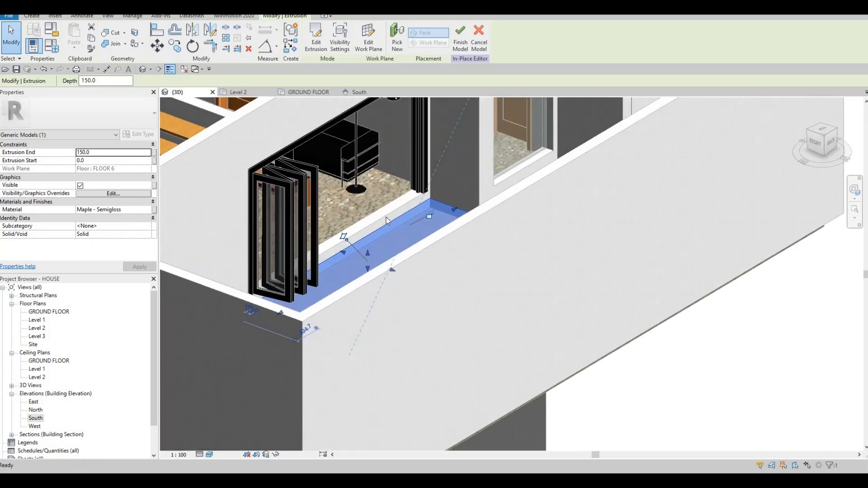
pyautogui.scroll(5, 387, 220)
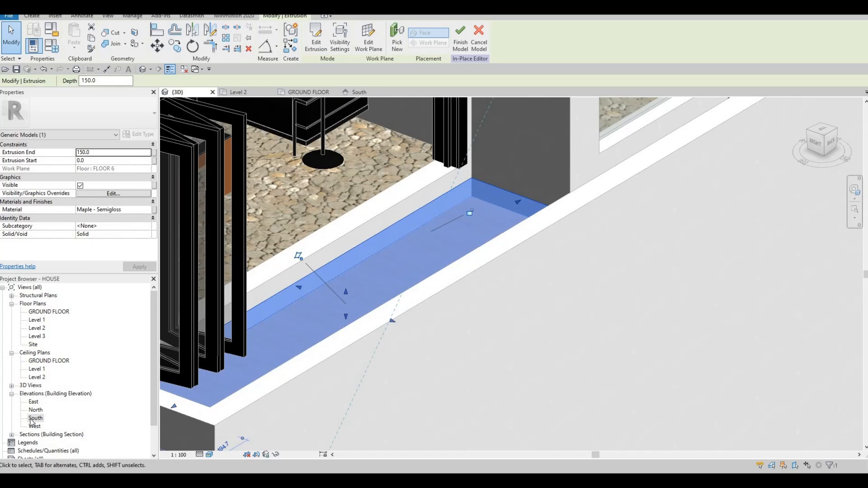
# Start a second 150 high Maple - Semigloss extrusion in the GROUND FLOOR plan, picking the existing step extrusion's surface as work plane
pyautogui.click(309, 92)
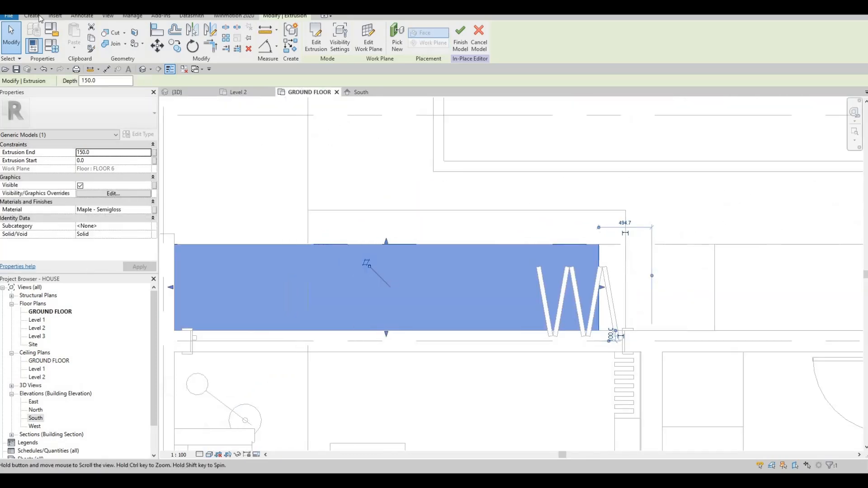
pyautogui.press('Escape')
pyautogui.click(32, 15)
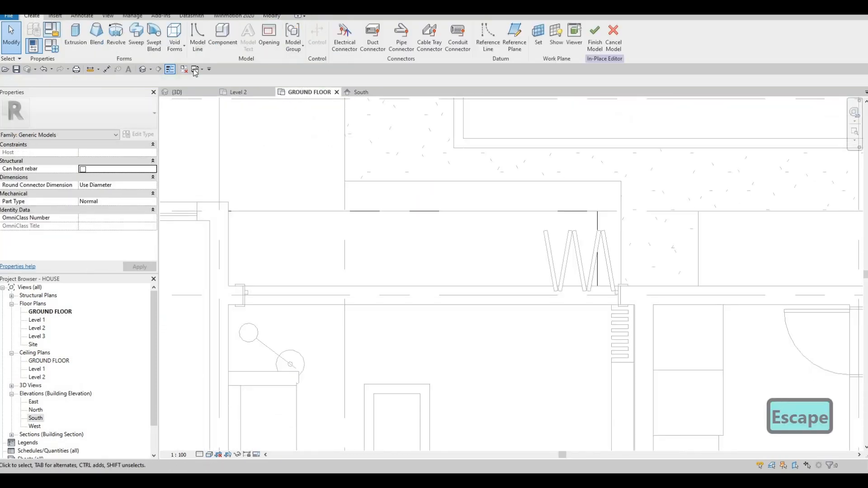
pyautogui.click(75, 36)
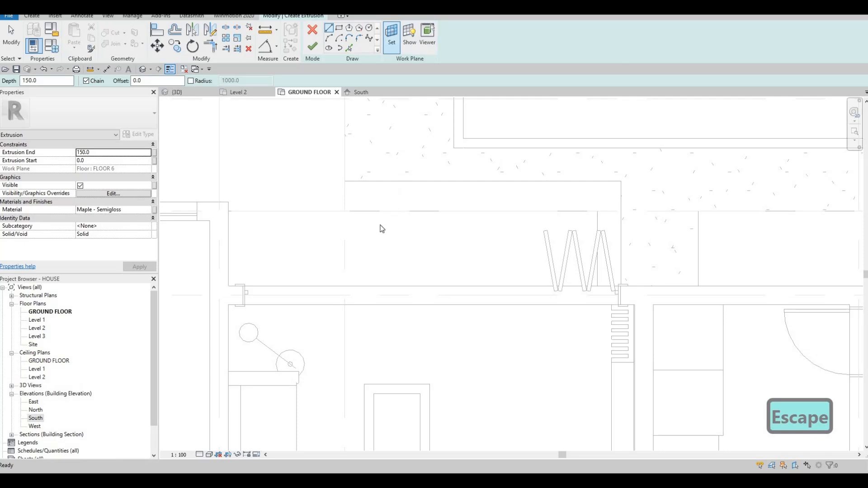
pyautogui.click(360, 250)
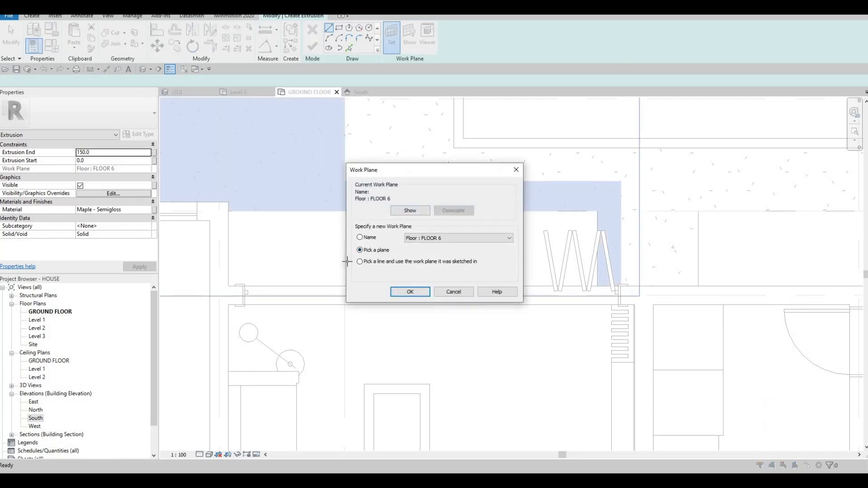
pyautogui.press('Return')
pyautogui.click(286, 136)
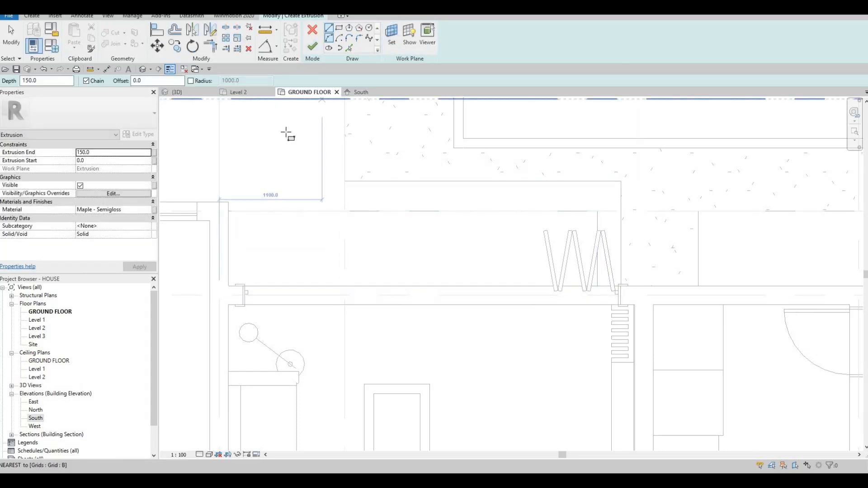
# Sketch a rectangle about 3.7 m long and 595 mm deep from the inner wall corner along the folding door, and finish the sketch
pyautogui.click(229, 286)
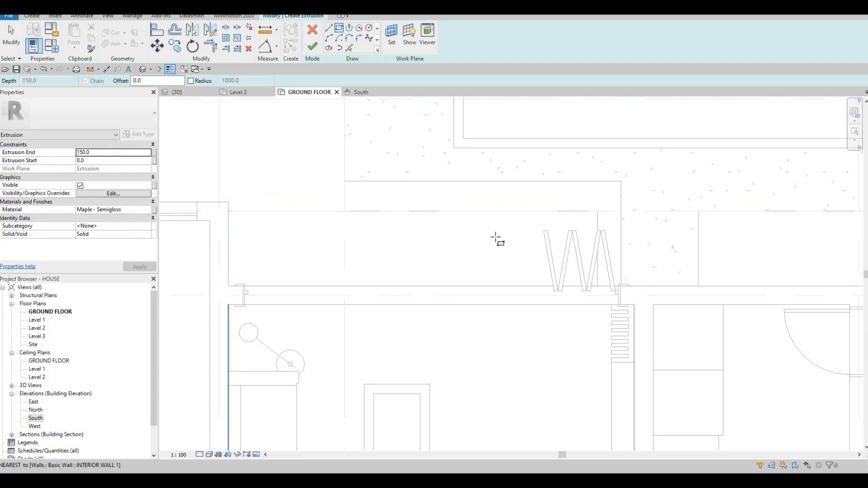
pyautogui.click(552, 234)
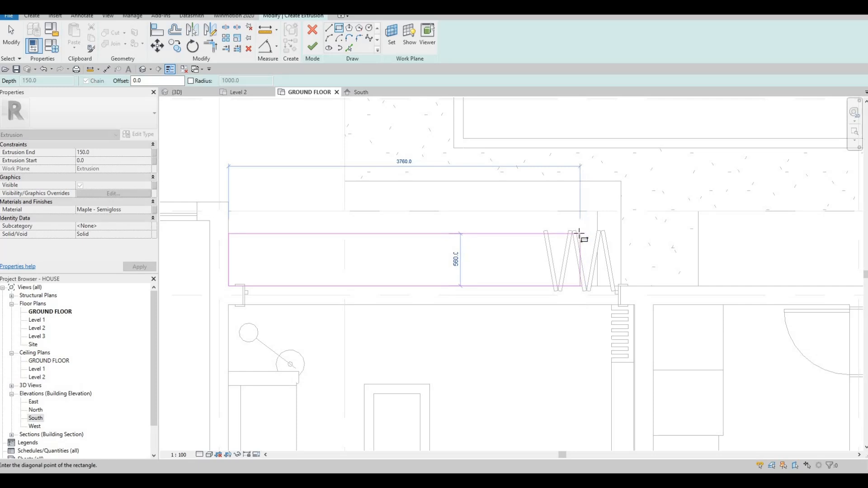
pyautogui.click(576, 231)
pyautogui.press('Escape')
pyautogui.press('Escape')
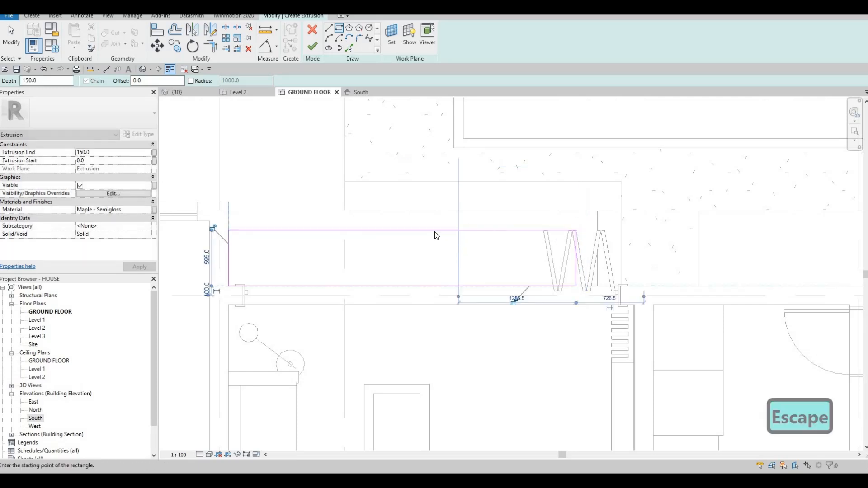
pyautogui.press('Escape')
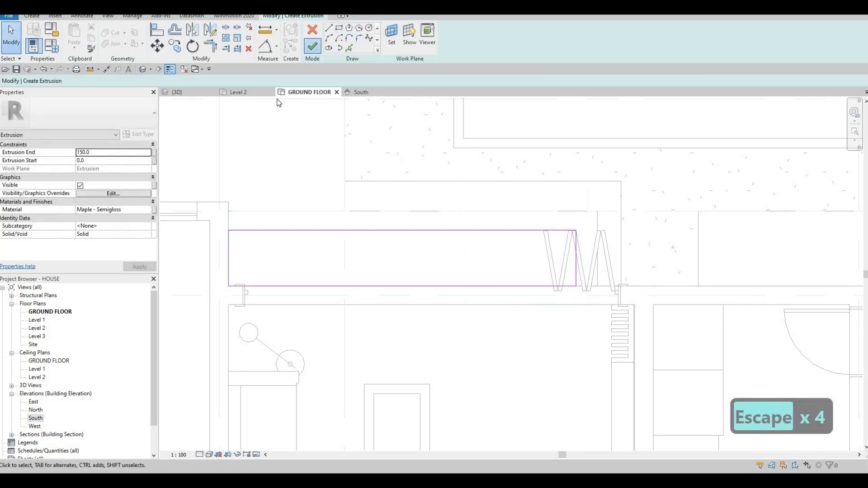
pyautogui.press('Escape')
pyautogui.press('Escape')
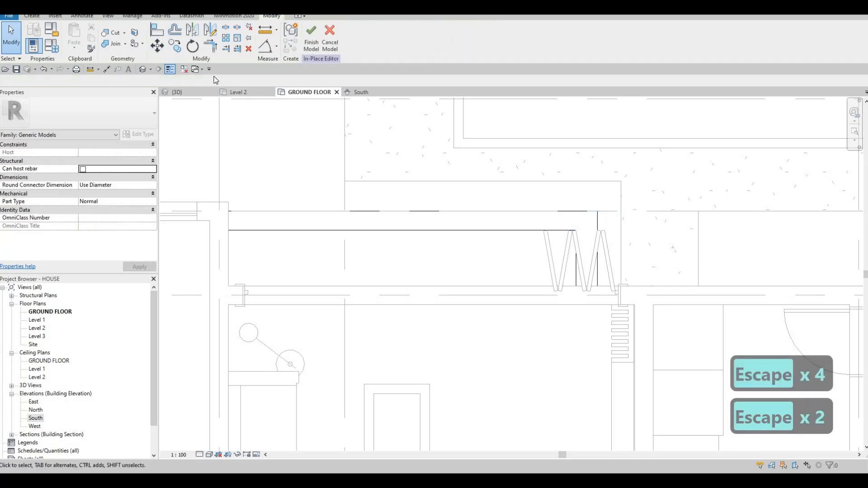
# Finish the in-place model and check the stacked steps in the 3D view
pyautogui.click(311, 37)
pyautogui.click(177, 92)
pyautogui.press('Escape')
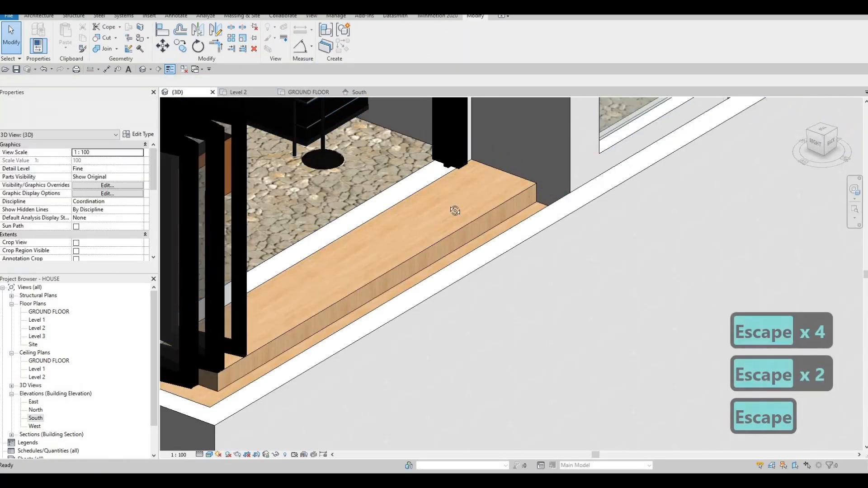
pyautogui.scroll(-3, 452, 212)
pyautogui.keyDown('shift'); pyautogui.moveTo(449, 213); pyautogui.dragTo(407, 217, button='middle'); pyautogui.keyUp('shift')
pyautogui.scroll(2, 408, 213)
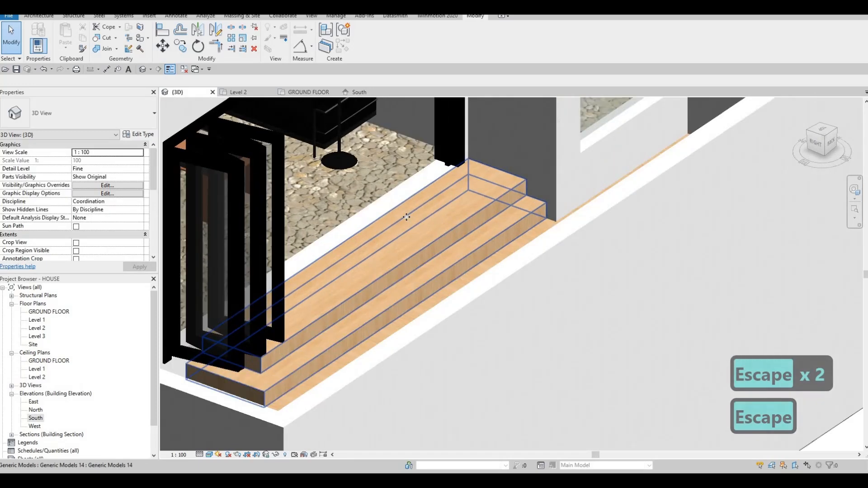
# Examine the two maple steps, the wood deck and the folding door from several angles in 3D
pyautogui.click(406, 217)
pyautogui.scroll(3, 378, 261)
pyautogui.moveTo(379, 262); pyautogui.dragTo(375, 267)
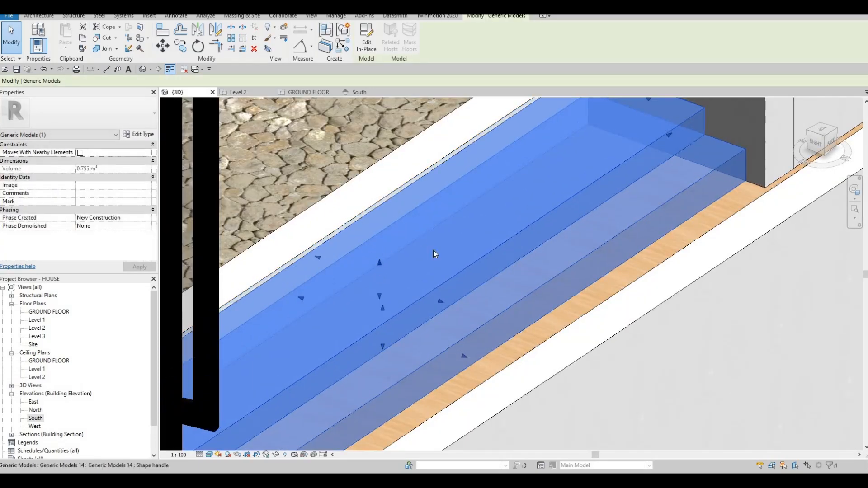
pyautogui.scroll(-5, 417, 245)
pyautogui.press('Escape')
pyautogui.keyDown('shift'); pyautogui.moveTo(475, 225); pyautogui.dragTo(551, 217, button='middle'); pyautogui.keyUp('shift')
pyautogui.press('Escape')
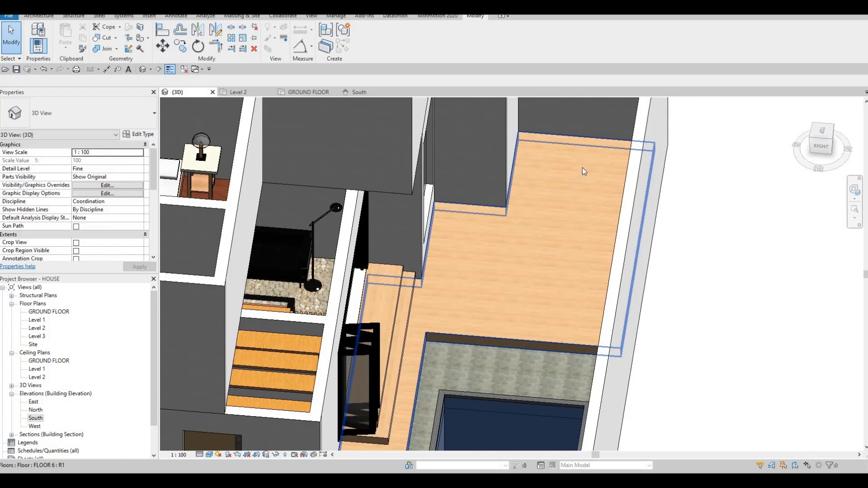
pyautogui.press('Escape')
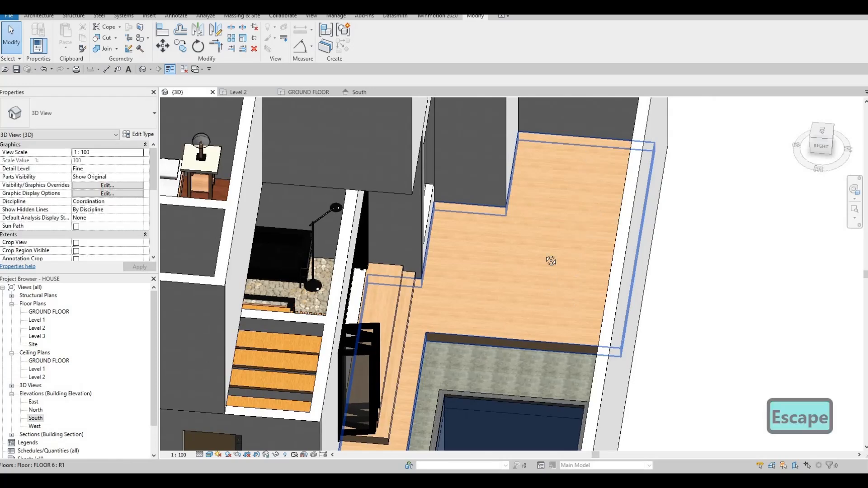
pyautogui.keyDown('shift'); pyautogui.moveTo(524, 238); pyautogui.dragTo(512, 281, button='middle'); pyautogui.keyUp('shift')
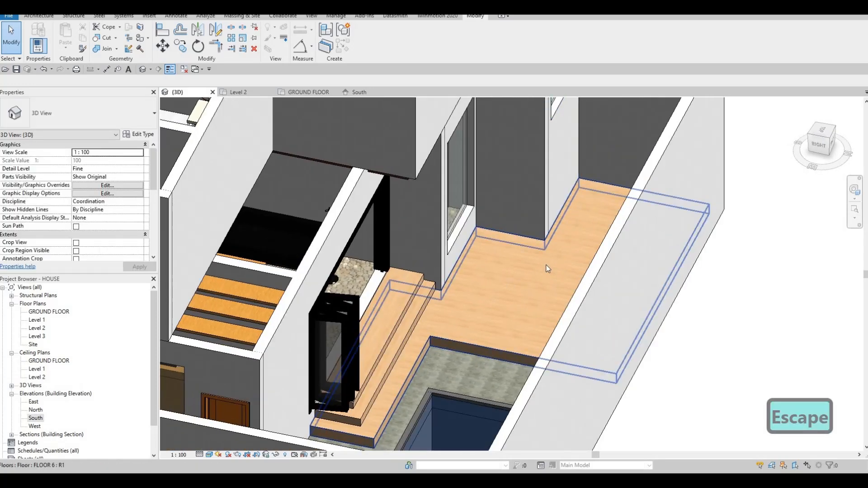
pyautogui.keyDown('shift'); pyautogui.moveTo(525, 213); pyautogui.dragTo(393, 303, button='middle'); pyautogui.keyUp('shift')
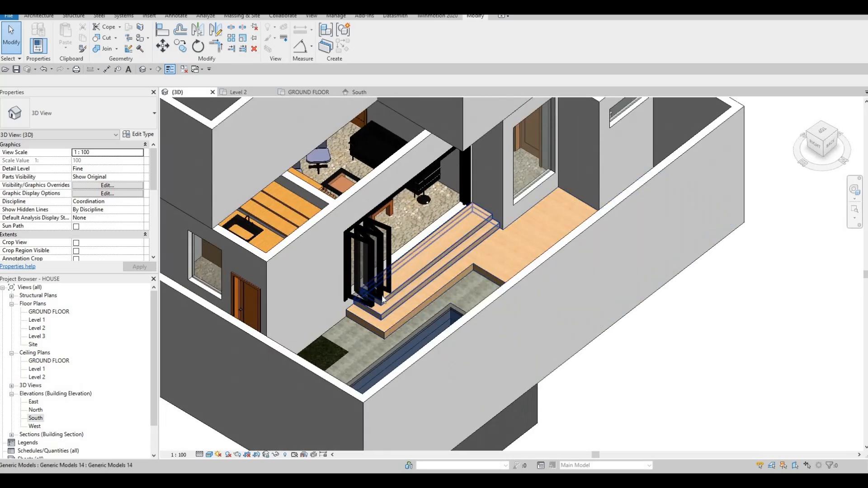
# Review the folding door's construction and dimension type parameters without changing them
pyautogui.click(330, 272)
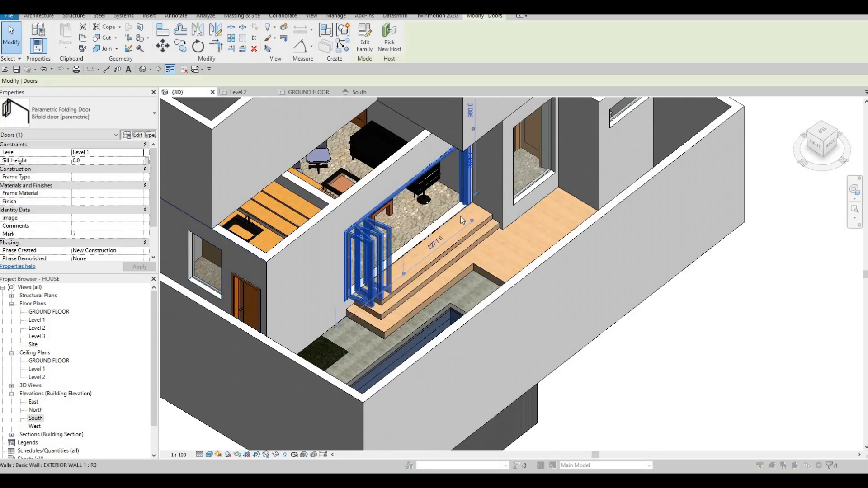
pyautogui.click(139, 134)
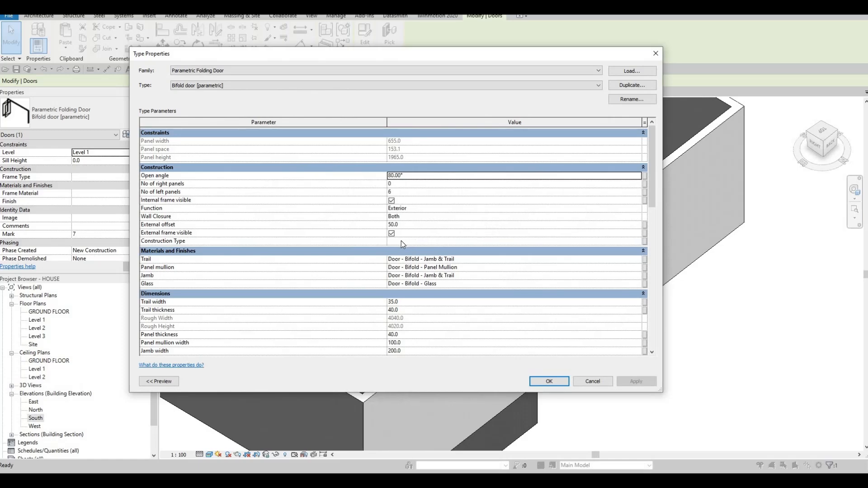
pyautogui.scroll(-3, 422, 239)
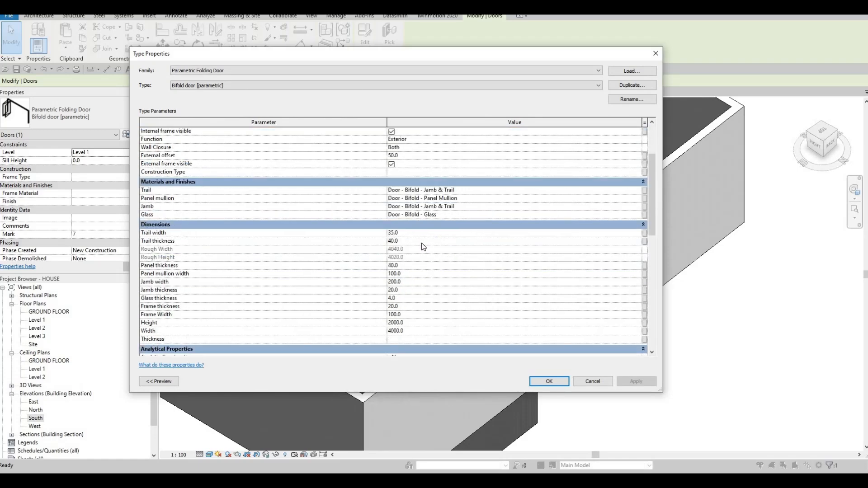
pyautogui.scroll(3, 421, 244)
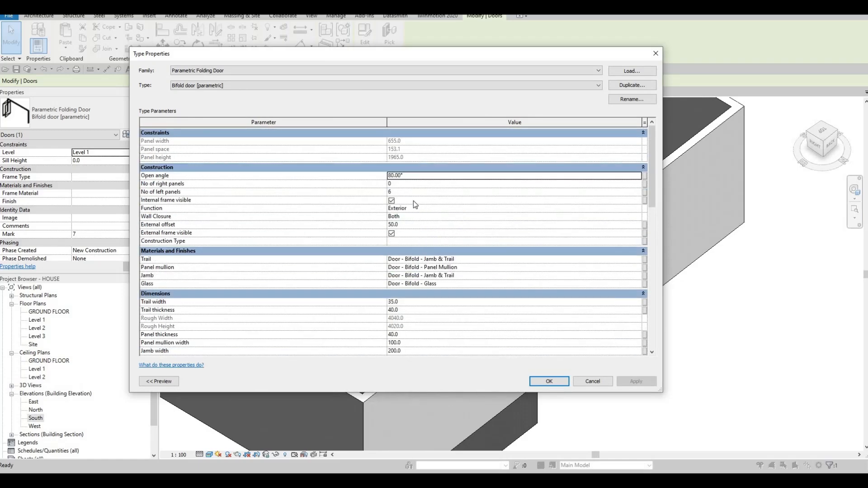
pyautogui.press('Escape')
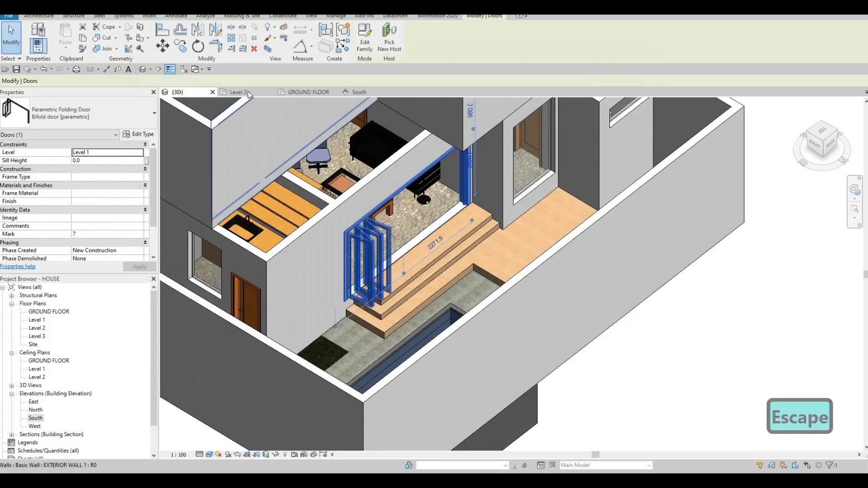
# Flip the folding door's hand in the Level 1 plan so its panels stack at the inner wall corner
pyautogui.doubleClick(36, 320)
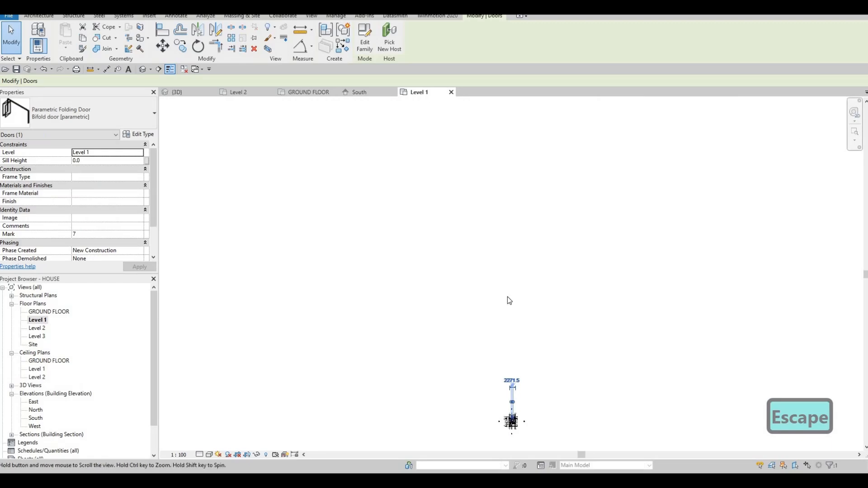
pyautogui.scroll(5, 500, 339)
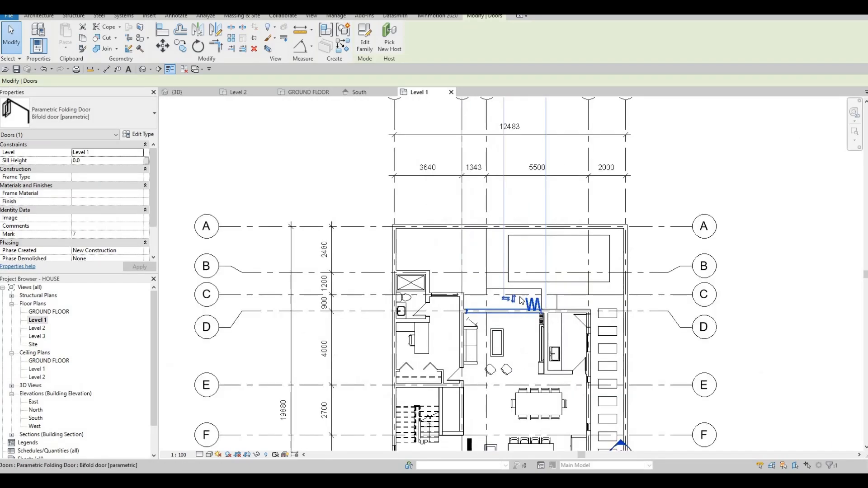
pyautogui.scroll(3, 521, 301)
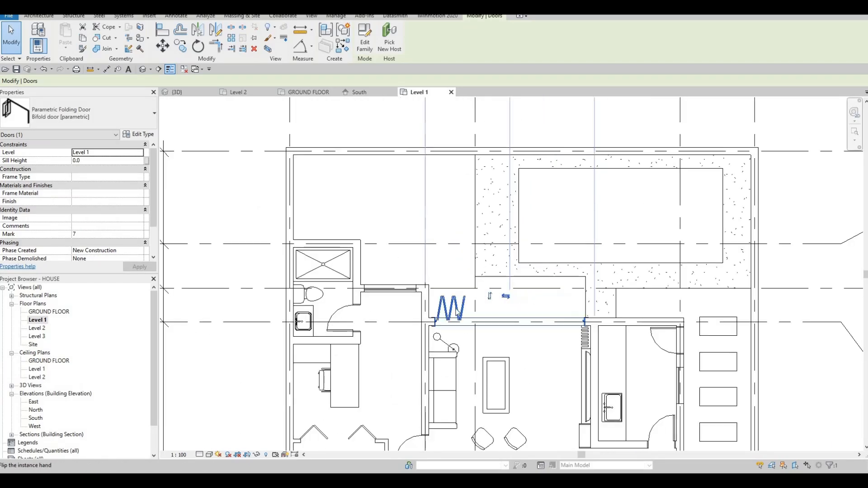
pyautogui.scroll(1, 458, 312)
pyautogui.press('Escape')
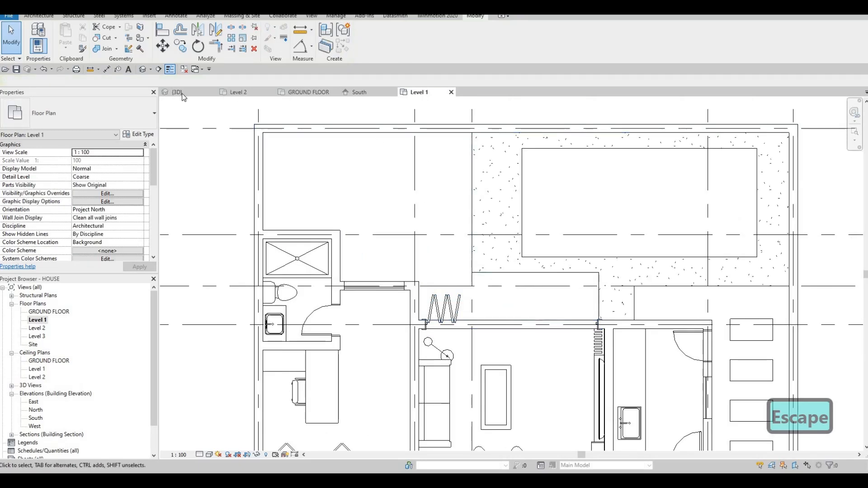
# Check the flipped folding door against the steps in the GROUND FLOOR plan and in 3D
pyautogui.click(311, 92)
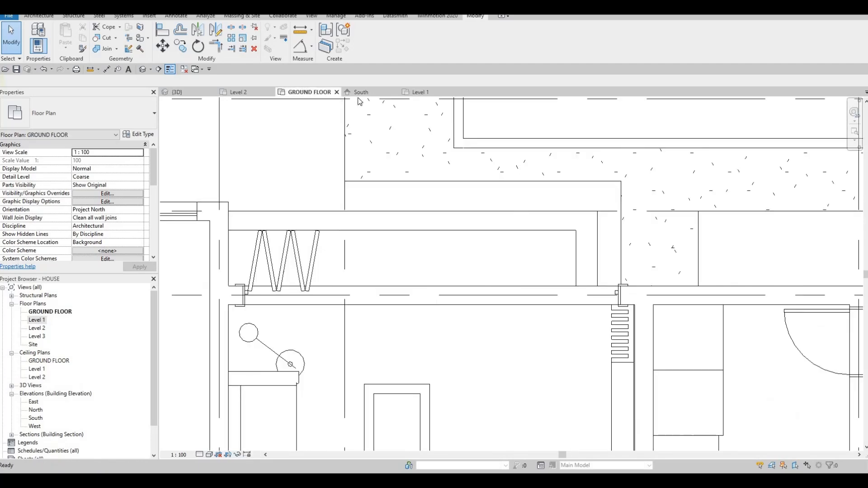
pyautogui.click(206, 93)
pyautogui.press('Escape')
pyautogui.keyDown('shift'); pyautogui.moveTo(376, 217); pyautogui.dragTo(467, 244, button='middle'); pyautogui.keyUp('shift')
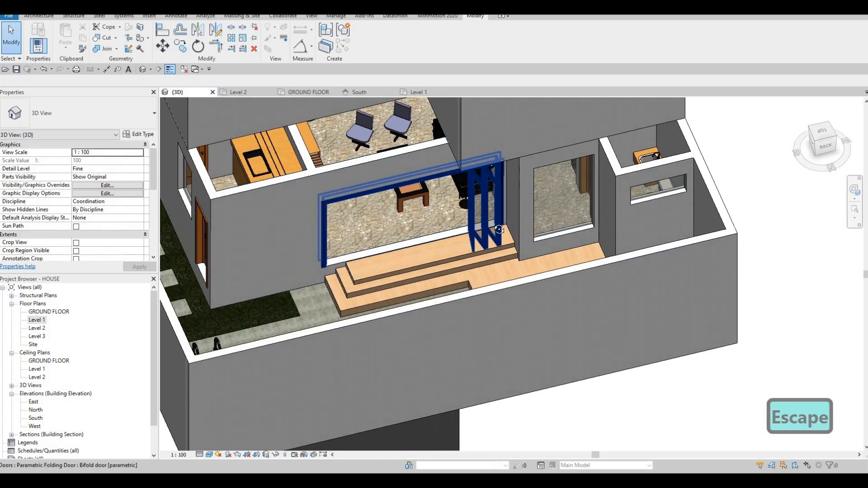
pyautogui.keyDown('shift'); pyautogui.moveTo(506, 212); pyautogui.dragTo(441, 218, button='middle'); pyautogui.keyUp('shift')
# Inspect the folding door's full list of type parameters and its instance properties in the 3D view
pyautogui.keyDown('shift'); pyautogui.moveTo(311, 214); pyautogui.dragTo(466, 207, button='middle'); pyautogui.keyUp('shift')
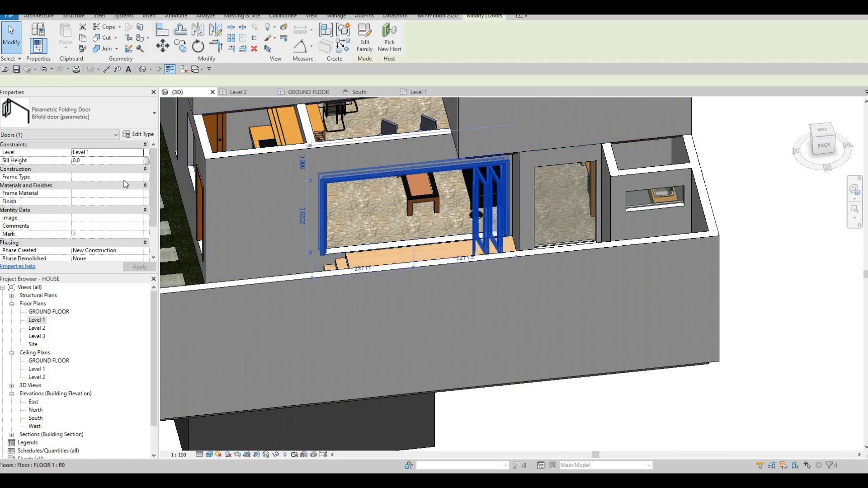
pyautogui.doubleClick(418, 212)
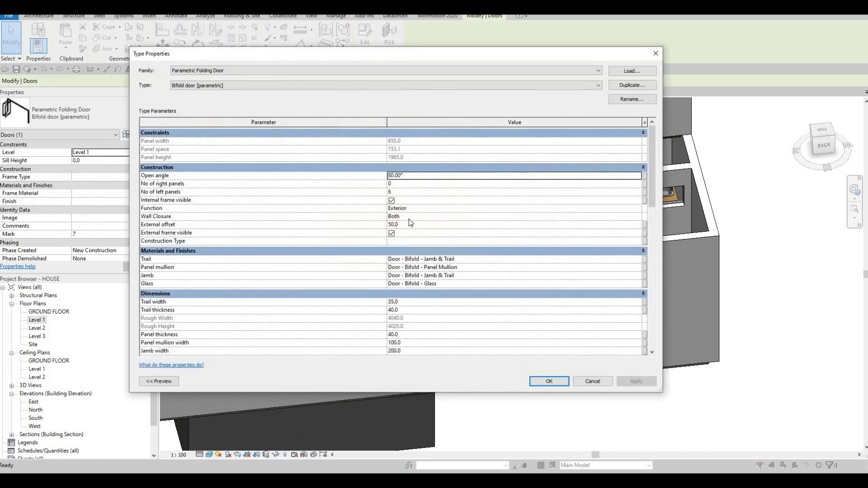
pyautogui.scroll(-15, 426, 278)
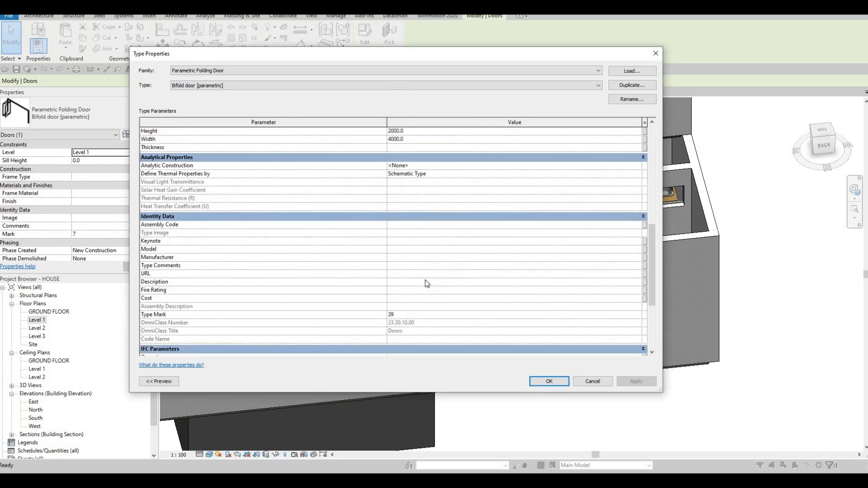
pyautogui.scroll(10, 420, 278)
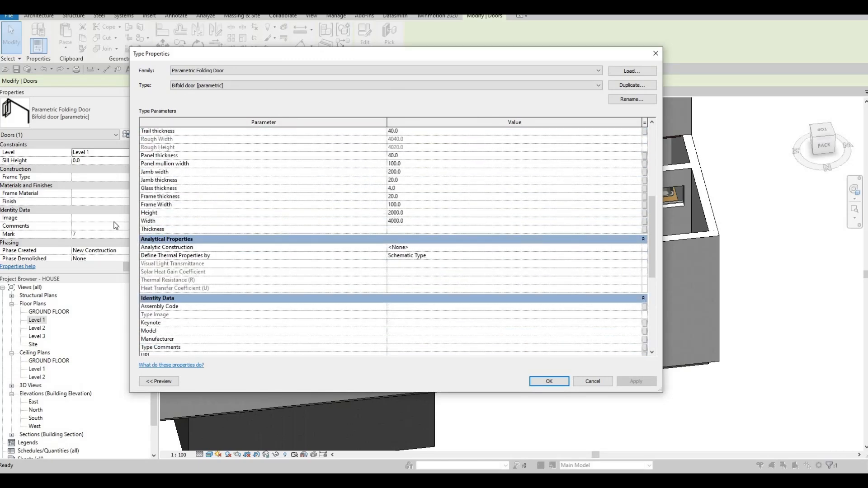
pyautogui.press('Escape')
pyautogui.scroll(-3, 113, 221)
pyautogui.scroll(3, 113, 221)
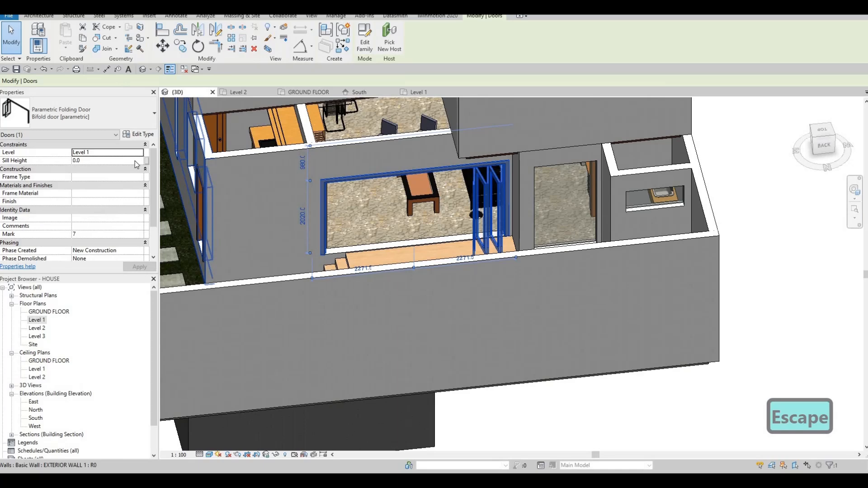
pyautogui.scroll(-3, 136, 164)
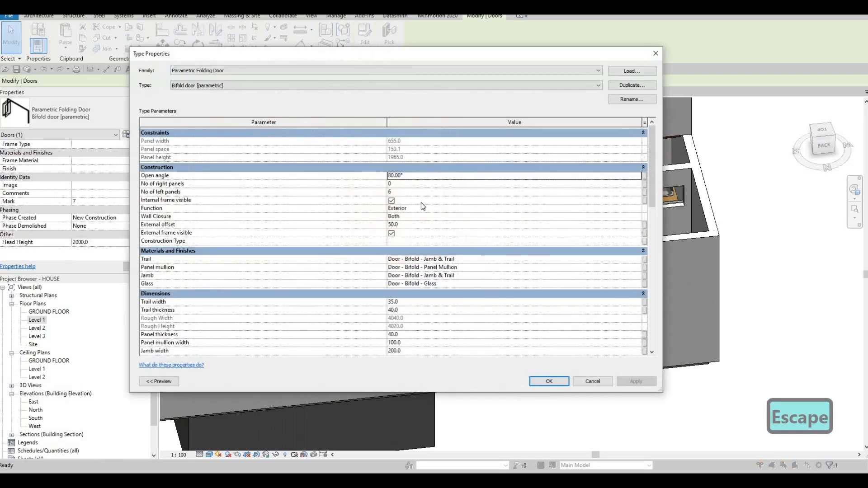
pyautogui.click(551, 381)
pyautogui.press('Escape')
# Examine the maple deck, the steps and the exposed upper floor edge above the folding door in 3D
pyautogui.keyDown('shift'); pyautogui.moveTo(480, 271); pyautogui.dragTo(485, 324, button='middle'); pyautogui.keyUp('shift')
pyautogui.keyDown('shift'); pyautogui.moveTo(433, 332); pyautogui.dragTo(403, 209, button='middle'); pyautogui.keyUp('shift')
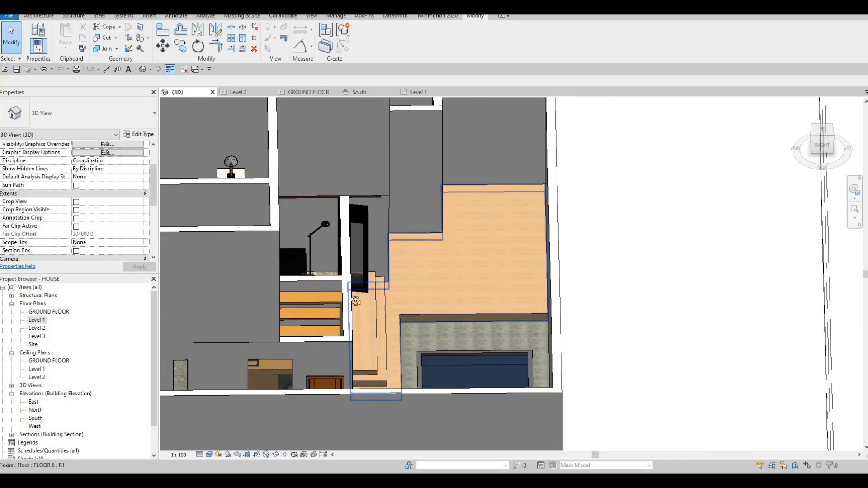
pyautogui.keyDown('shift'); pyautogui.moveTo(409, 291); pyautogui.dragTo(459, 171, button='middle'); pyautogui.keyUp('shift')
pyautogui.scroll(5, 460, 219)
pyautogui.keyDown('shift'); pyautogui.moveTo(537, 165); pyautogui.dragTo(486, 205, button='middle'); pyautogui.keyUp('shift')
pyautogui.scroll(4, 487, 205)
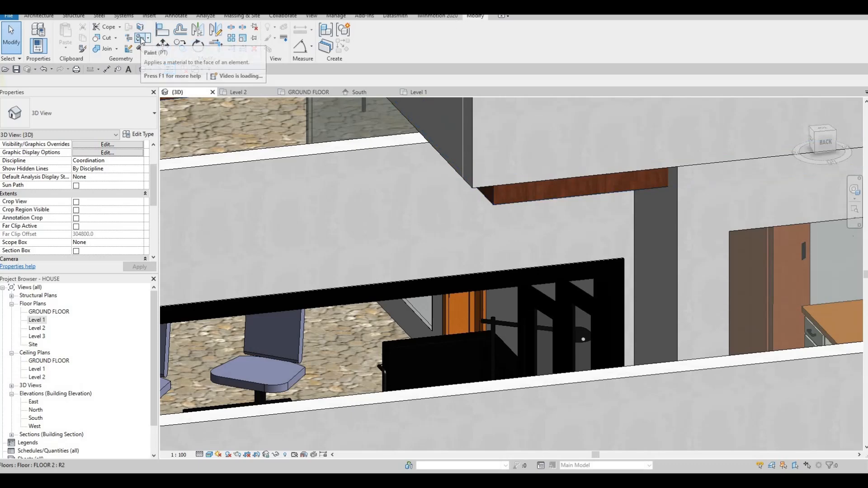
# Paint the exposed mahogany-coloured edge faces of the upper floor slab with Gypsum Wall Board
pyautogui.press('p')
pyautogui.press('t')
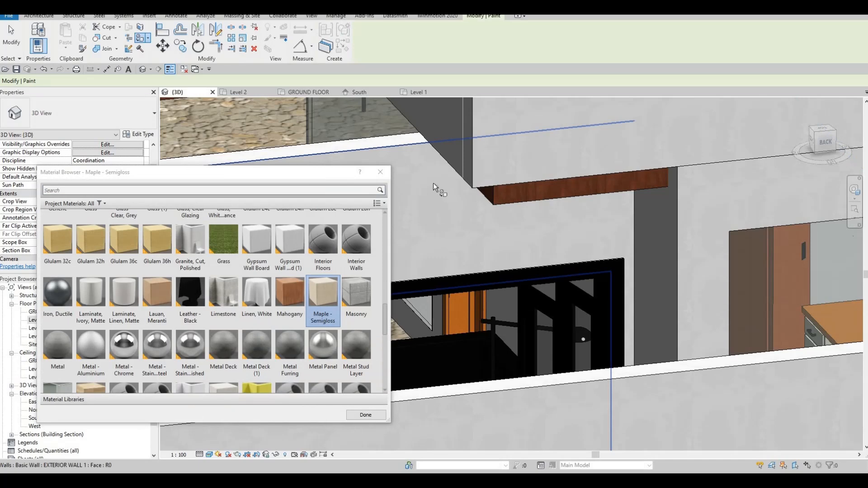
pyautogui.scroll(-6, 566, 212)
pyautogui.keyDown('shift'); pyautogui.moveTo(568, 217); pyautogui.dragTo(743, 229, button='middle'); pyautogui.keyUp('shift')
pyautogui.moveTo(452, 290); pyautogui.dragTo(755, 278, button='middle')
pyautogui.keyDown('shift'); pyautogui.moveTo(533, 272); pyautogui.dragTo(388, 194, button='middle'); pyautogui.keyUp('shift')
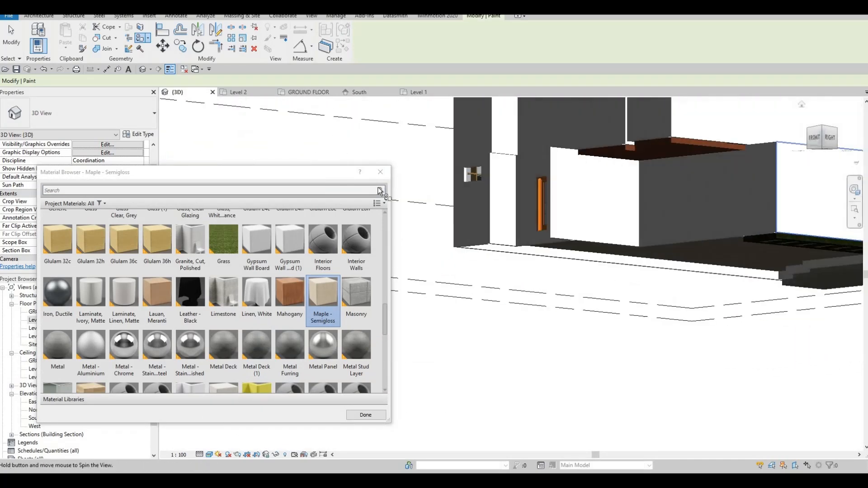
pyautogui.scroll(1, 203, 308)
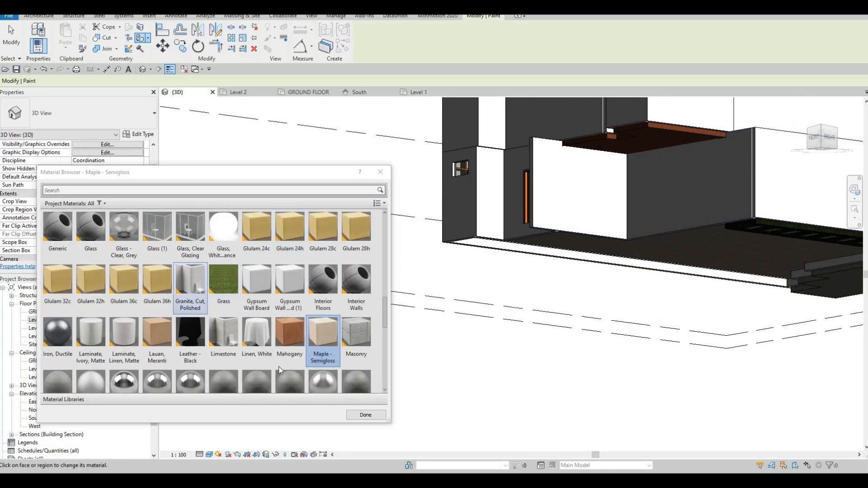
pyautogui.click(253, 284)
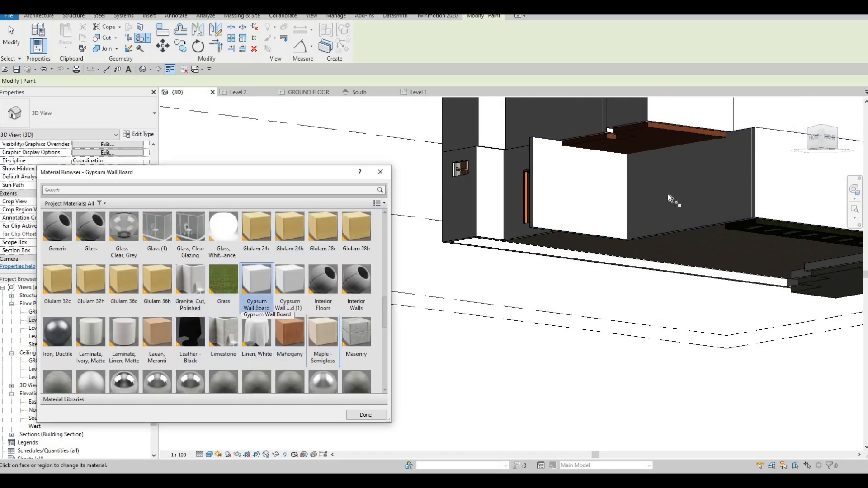
pyautogui.click(661, 151)
pyautogui.scroll(3, 663, 140)
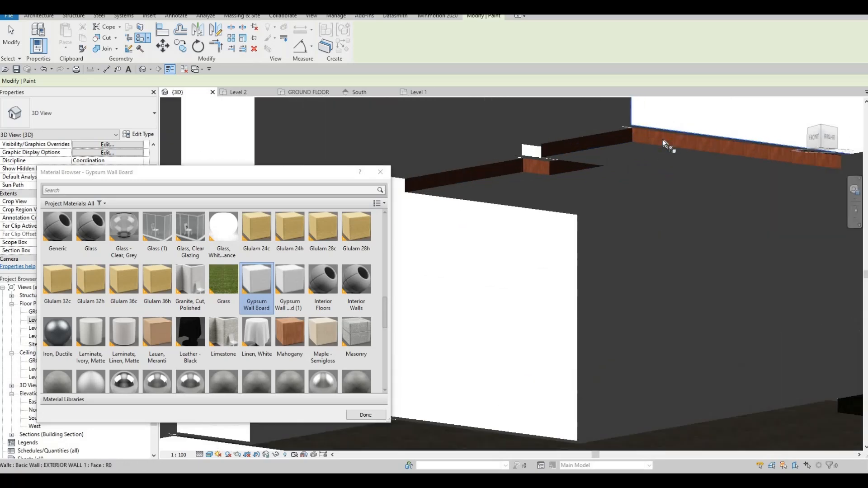
pyautogui.click(574, 167)
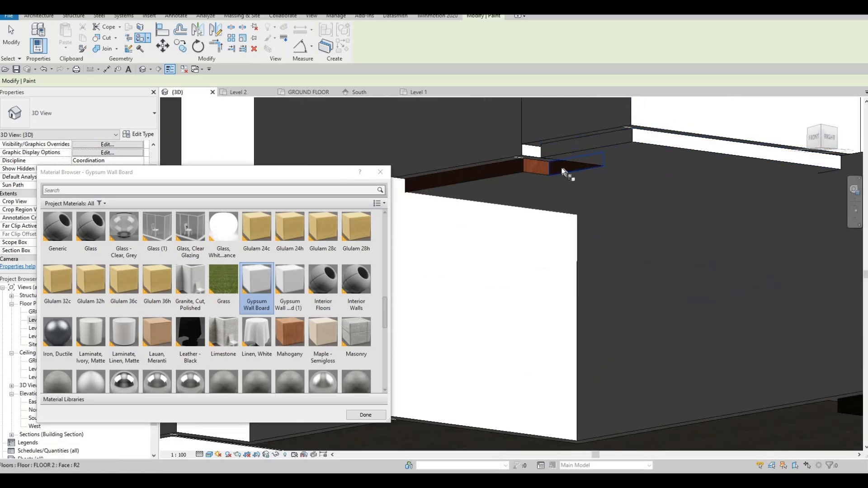
pyautogui.click(542, 170)
pyautogui.click(504, 174)
# Paint the remaining upper floor slab edges with Gypsum Wall Board, including those above the folding door
pyautogui.keyDown('shift'); pyautogui.moveTo(711, 216); pyautogui.dragTo(635, 228, button='middle'); pyautogui.keyUp('shift')
pyautogui.moveTo(816, 244); pyautogui.dragTo(463, 211, button='middle')
pyautogui.moveTo(571, 227); pyautogui.dragTo(652, 202, button='middle')
pyautogui.scroll(-3, 651, 201)
pyautogui.keyDown('shift'); pyautogui.moveTo(762, 174); pyautogui.dragTo(735, 160, button='middle'); pyautogui.keyUp('shift')
pyautogui.scroll(4, 733, 162)
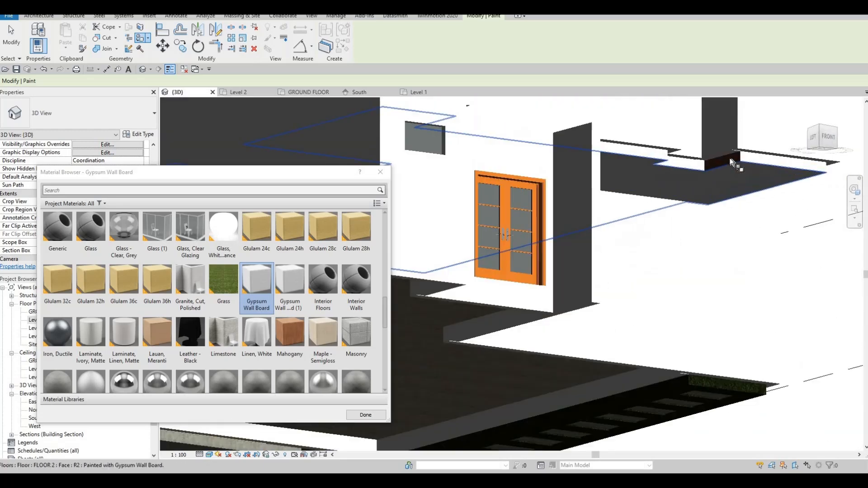
pyautogui.keyDown('shift'); pyautogui.moveTo(835, 203); pyautogui.dragTo(672, 251, button='middle'); pyautogui.keyUp('shift')
pyautogui.scroll(-4, 624, 257)
pyautogui.keyDown('shift'); pyautogui.moveTo(514, 312); pyautogui.dragTo(538, 239, button='middle'); pyautogui.keyUp('shift')
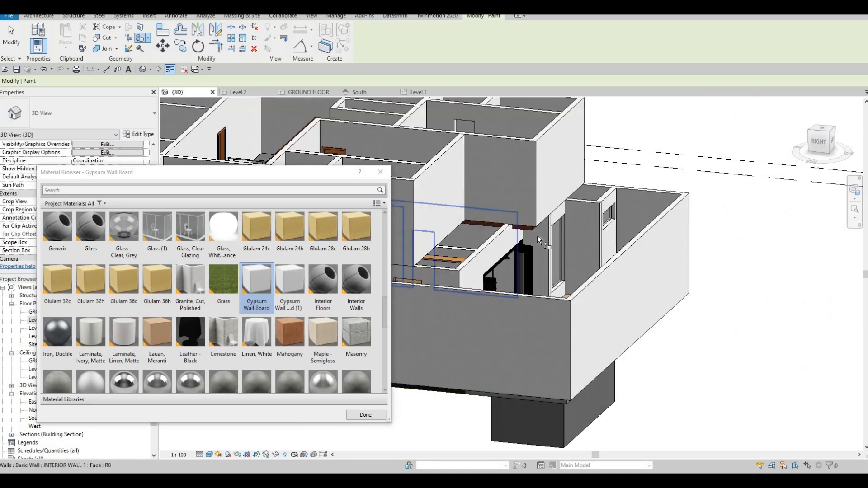
pyautogui.scroll(6, 528, 218)
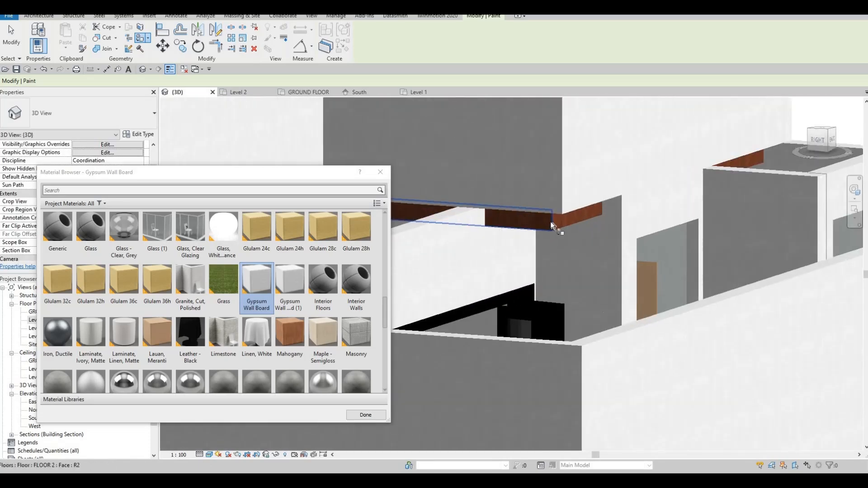
pyautogui.scroll(-2, 598, 247)
pyautogui.moveTo(487, 252)
pyautogui.keyDown('shift'); pyautogui.mouseDown(button='middle')
pyautogui.moveTo(562, 256)
pyautogui.moveTo(488, 239)
pyautogui.mouseUp(button='middle'); pyautogui.keyUp('shift')
pyautogui.scroll(3, 598, 208)
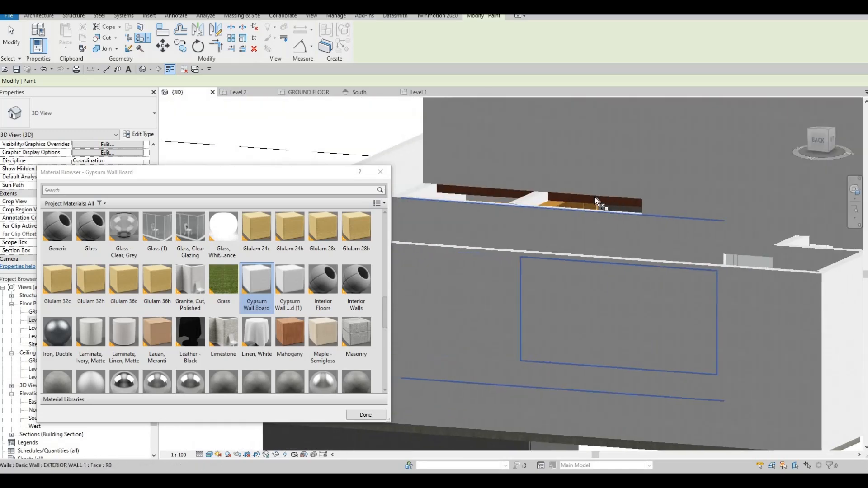
pyautogui.scroll(-3, 798, 214)
pyautogui.keyDown('shift'); pyautogui.moveTo(749, 202); pyautogui.dragTo(563, 260, button='middle'); pyautogui.keyUp('shift')
pyautogui.moveTo(593, 192); pyautogui.dragTo(541, 208, button='middle')
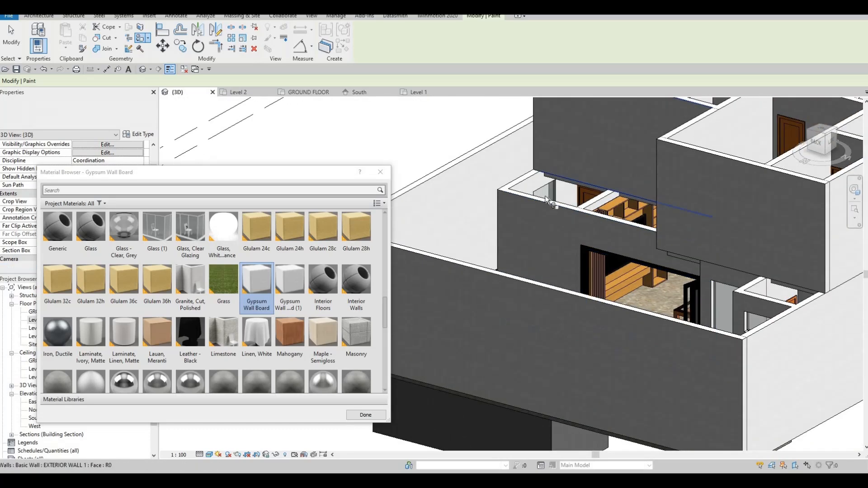
# Check the slab edges around the back of the house for unpainted faces and end the Paint command
pyautogui.scroll(3, 574, 176)
pyautogui.moveTo(586, 268); pyautogui.dragTo(512, 289, button='middle')
pyautogui.scroll(-4, 512, 289)
pyautogui.keyDown('shift'); pyautogui.moveTo(626, 286); pyautogui.dragTo(624, 202, button='middle'); pyautogui.keyUp('shift')
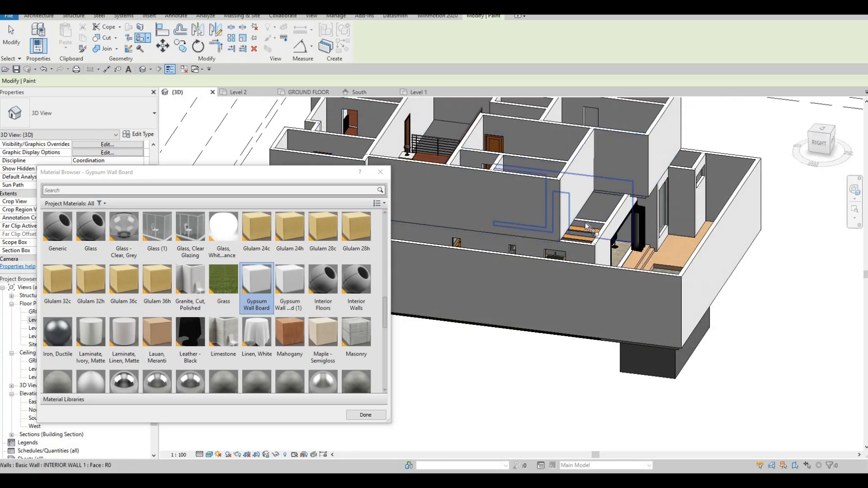
pyautogui.keyDown('shift'); pyautogui.moveTo(614, 176); pyautogui.dragTo(601, 196, button='middle'); pyautogui.keyUp('shift')
pyautogui.moveTo(610, 232); pyautogui.dragTo(615, 245, button='middle')
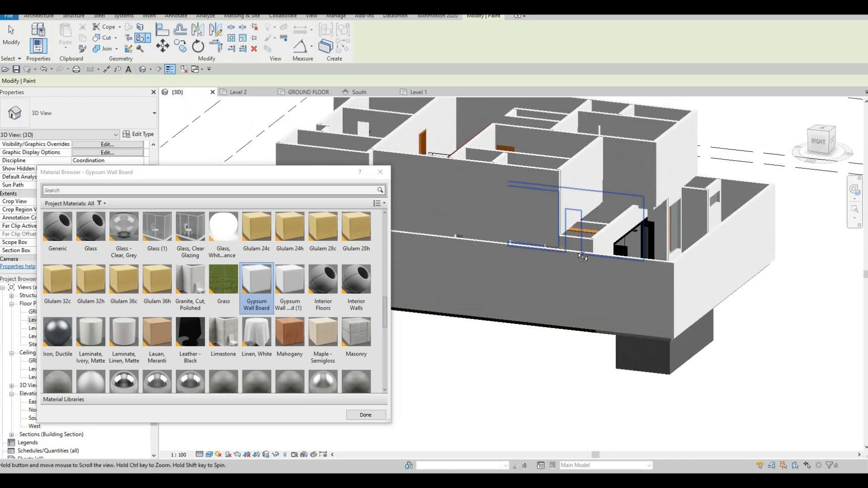
pyautogui.scroll(-3, 601, 244)
pyautogui.keyDown('shift'); pyautogui.moveTo(591, 297); pyautogui.dragTo(581, 324, button='middle'); pyautogui.keyUp('shift')
pyautogui.scroll(5, 637, 272)
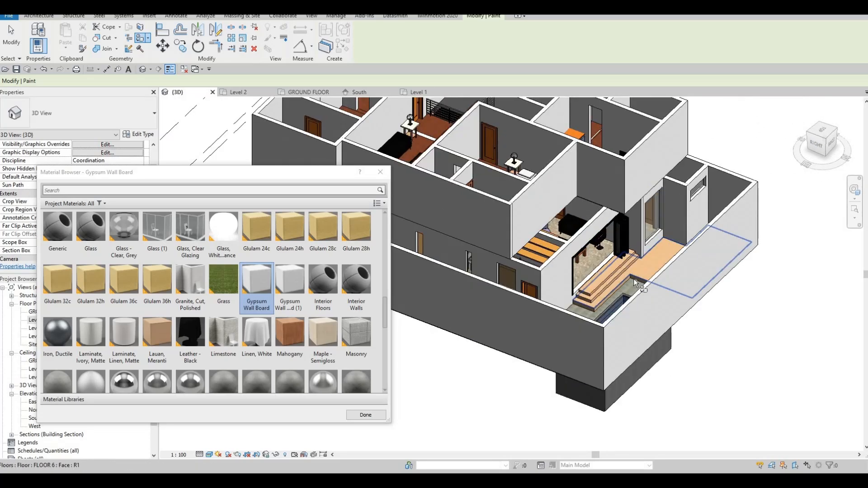
pyautogui.press('Escape')
pyautogui.press('Escape')
pyautogui.keyDown('shift'); pyautogui.moveTo(580, 304); pyautogui.dragTo(506, 316, button='middle'); pyautogui.keyUp('shift')
pyautogui.press('Escape')
# Examine the folding door, maple steps and pool surround in 3D, up close and from above
pyautogui.keyDown('shift'); pyautogui.moveTo(620, 302); pyautogui.dragTo(626, 238, button='middle'); pyautogui.keyUp('shift')
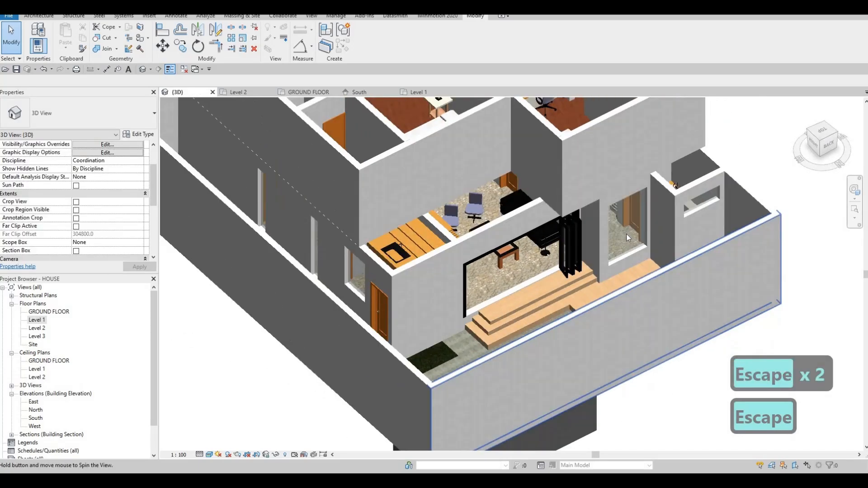
pyautogui.scroll(8, 597, 270)
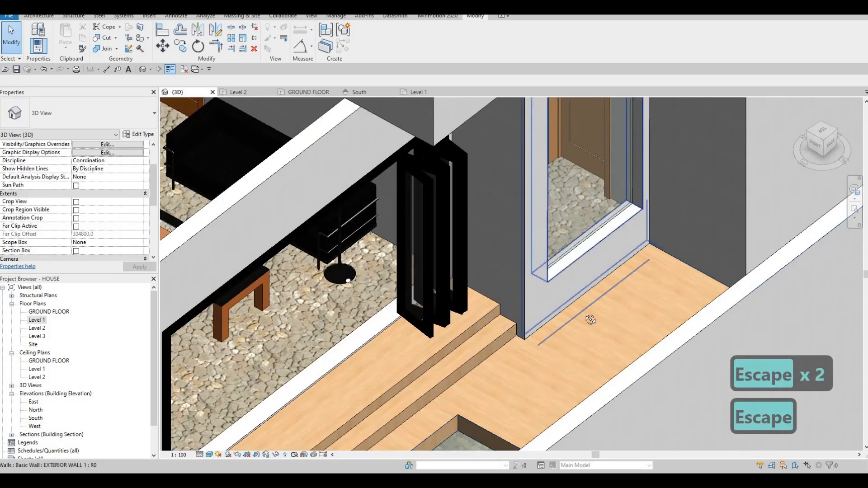
pyautogui.scroll(-6, 591, 316)
pyautogui.keyDown('shift'); pyautogui.moveTo(502, 280); pyautogui.dragTo(547, 326, button='middle'); pyautogui.keyUp('shift')
pyautogui.keyDown('shift'); pyautogui.moveTo(606, 299); pyautogui.dragTo(716, 237, button='middle'); pyautogui.keyUp('shift')
pyautogui.scroll(4, 587, 243)
pyautogui.scroll(-4, 580, 281)
pyautogui.scroll(3, 484, 245)
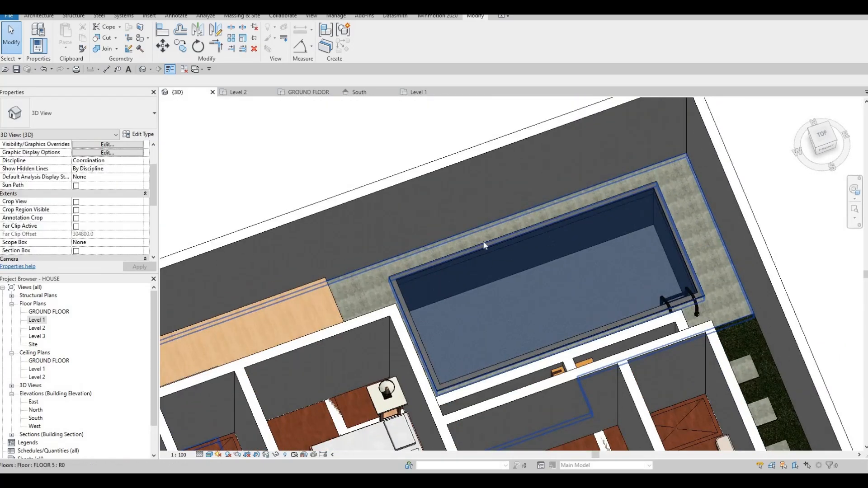
# Move the pool's outer long wall inward in the GROUND FLOOR plan, to about 2200 mm from the opposite pool wall, and nudge it slightly farther
pyautogui.doubleClick(49, 312)
pyautogui.scroll(-3, 447, 304)
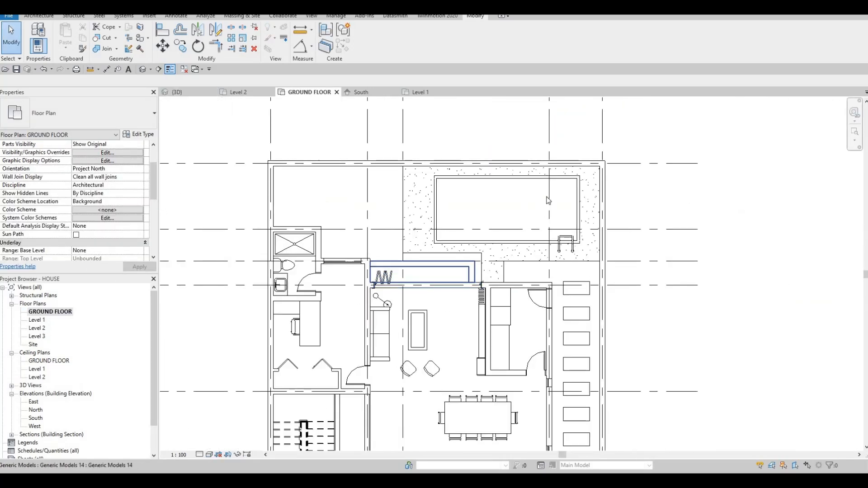
pyautogui.scroll(2, 477, 177)
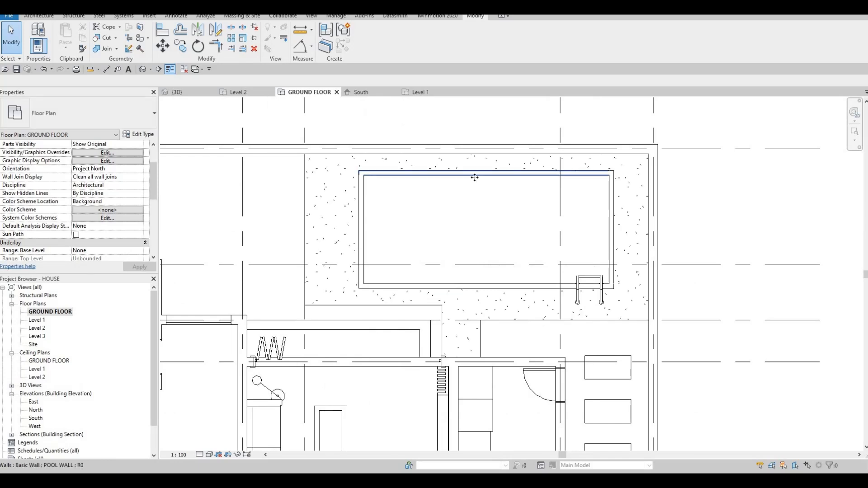
pyautogui.click(473, 175)
pyautogui.moveTo(471, 175); pyautogui.dragTo(470, 187)
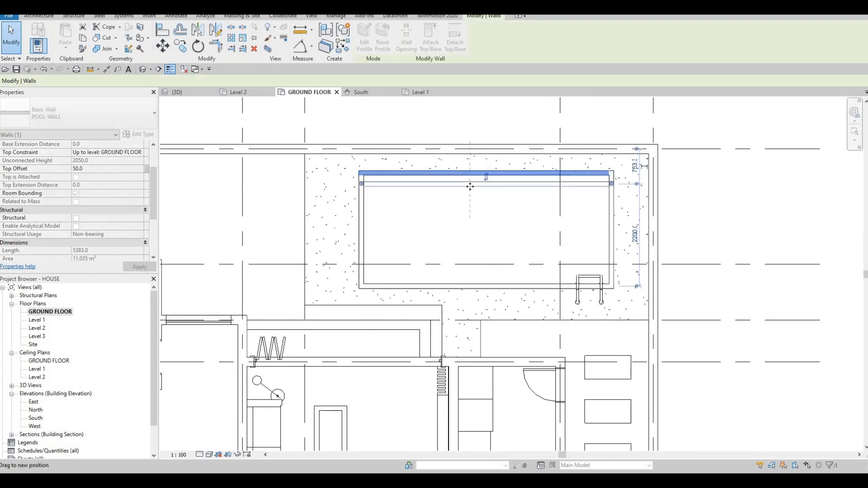
pyautogui.moveTo(536, 204); pyautogui.dragTo(563, 204)
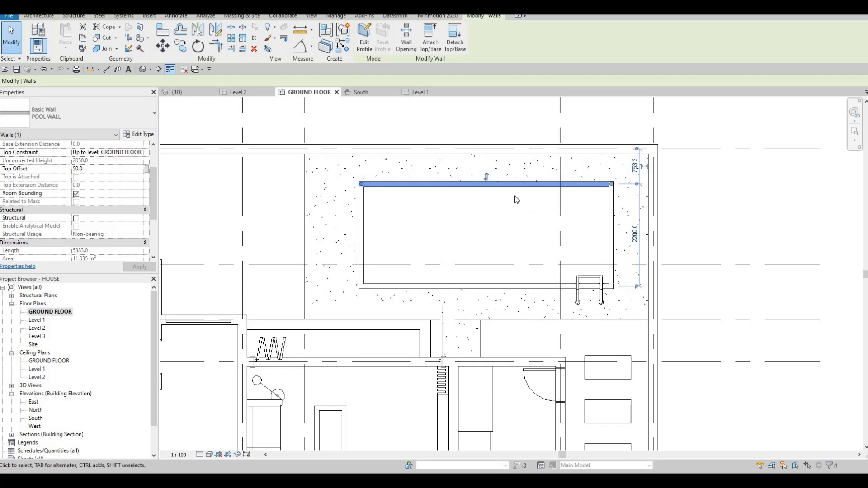
pyautogui.press('Escape')
pyautogui.click(450, 187)
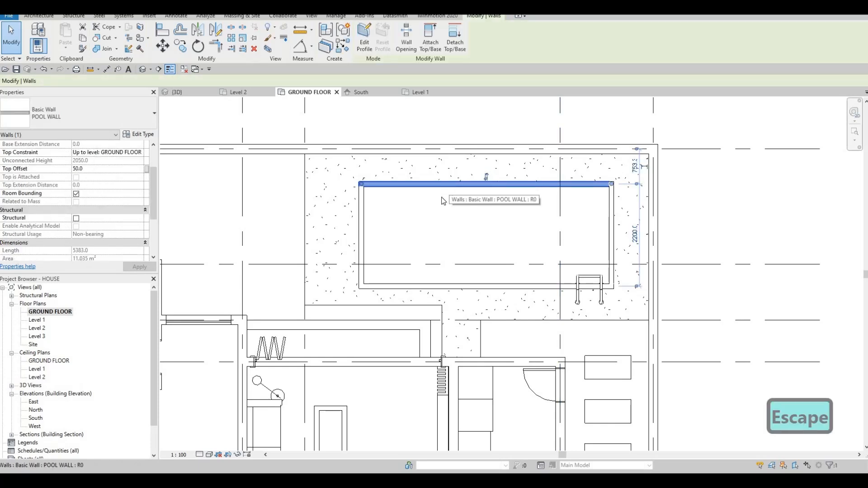
pyautogui.press('Down')
pyautogui.press('Escape')
pyautogui.click(434, 177)
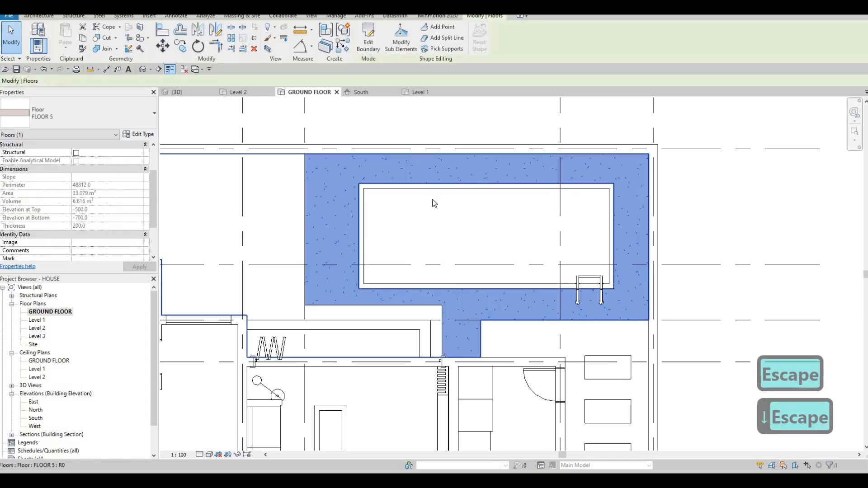
pyautogui.press('Escape')
# Pull the pool water model's long side back to the moved pool wall in 3D
pyautogui.click(185, 93)
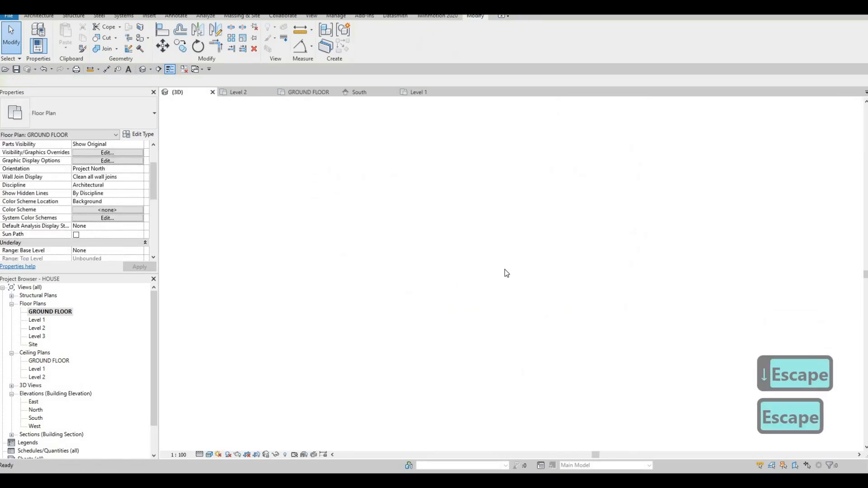
pyautogui.click(517, 241)
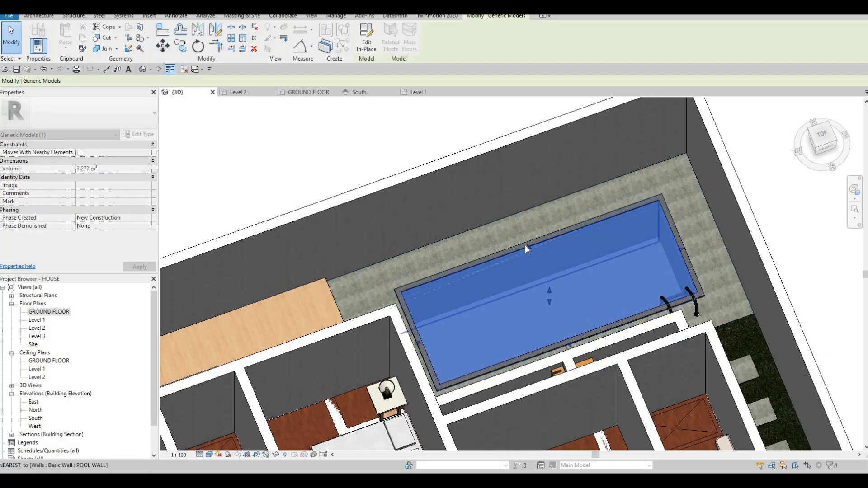
pyautogui.moveTo(525, 247); pyautogui.dragTo(529, 244)
pyautogui.press('Escape')
pyautogui.click(546, 305)
pyautogui.press('Escape')
pyautogui.press('Tab')
pyautogui.press('Tab')
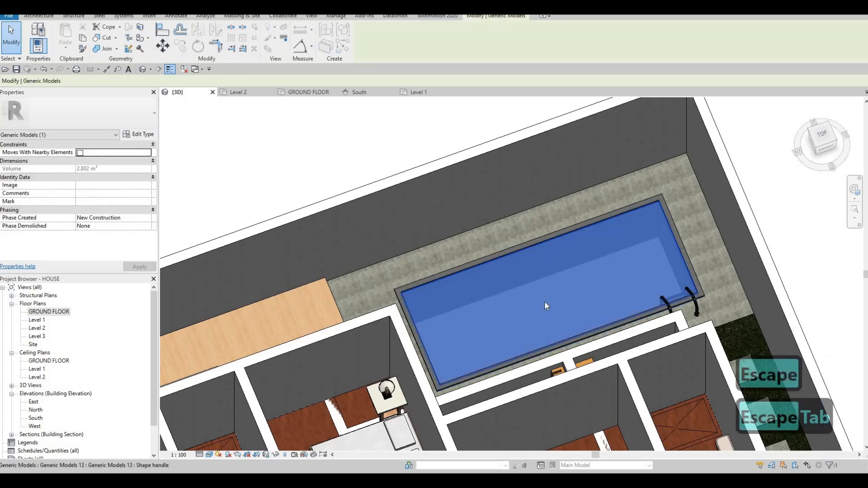
pyautogui.press('Tab')
# Adjust the pool's bottom model from below so its long edge follows the moved pool wall
pyautogui.keyDown('shift'); pyautogui.moveTo(534, 303); pyautogui.dragTo(511, 341, button='middle'); pyautogui.keyUp('shift')
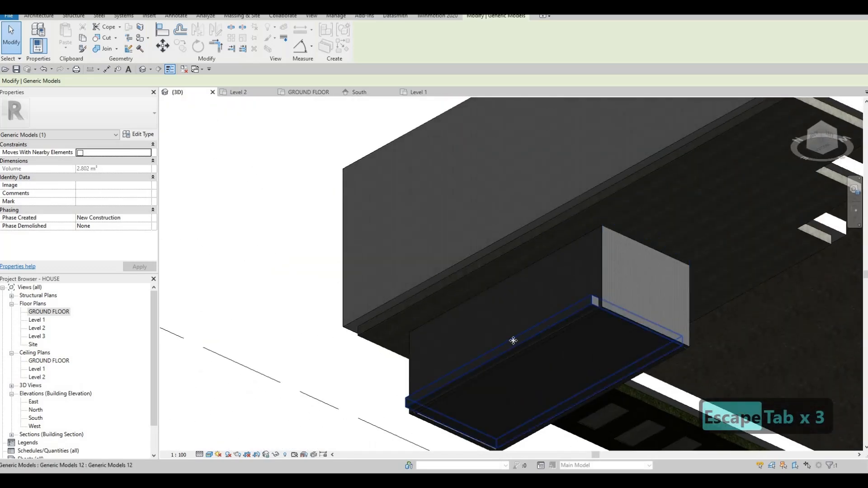
pyautogui.scroll(2, 500, 352)
pyautogui.moveTo(520, 360); pyautogui.dragTo(504, 310)
pyautogui.press('Escape')
pyautogui.press('Escape')
# Check the narrowed pool, its concrete surround and the maple steps in the GROUND FLOOR plan and in 3D
pyautogui.keyDown('shift'); pyautogui.moveTo(552, 256); pyautogui.dragTo(544, 224, button='middle'); pyautogui.keyUp('shift')
pyautogui.scroll(5, 545, 223)
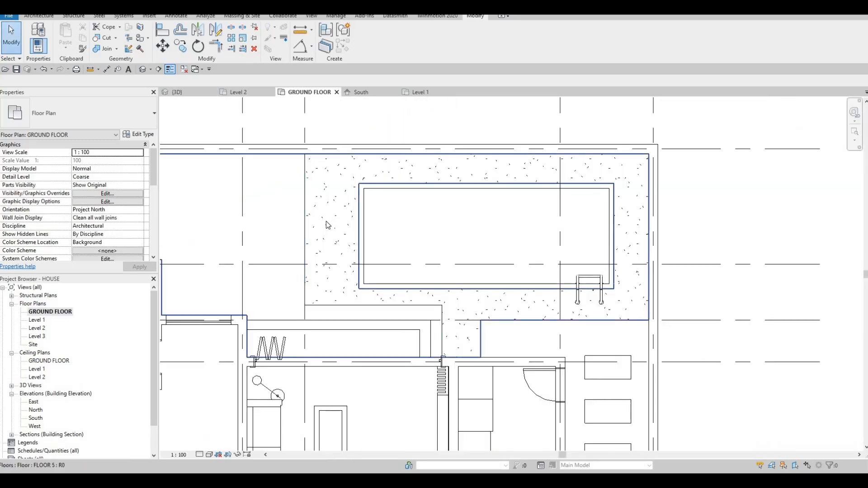
pyautogui.scroll(-2, 327, 225)
pyautogui.scroll(-2, 398, 234)
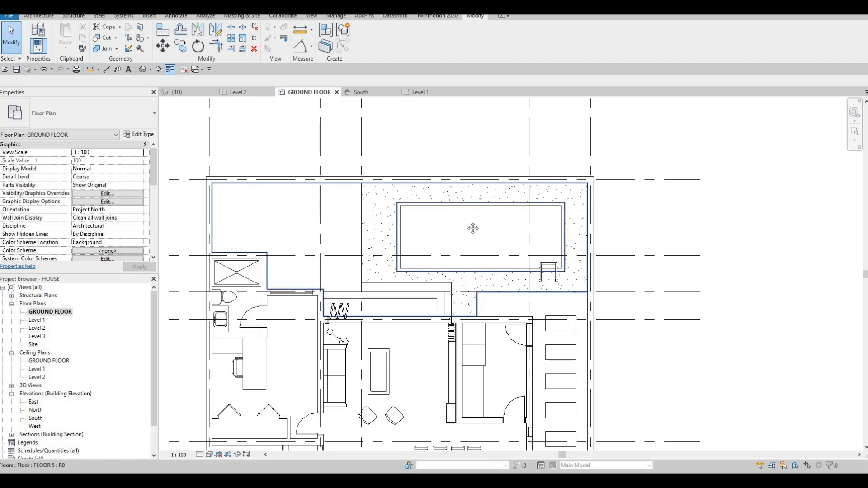
pyautogui.scroll(-2, 530, 224)
pyautogui.click(186, 93)
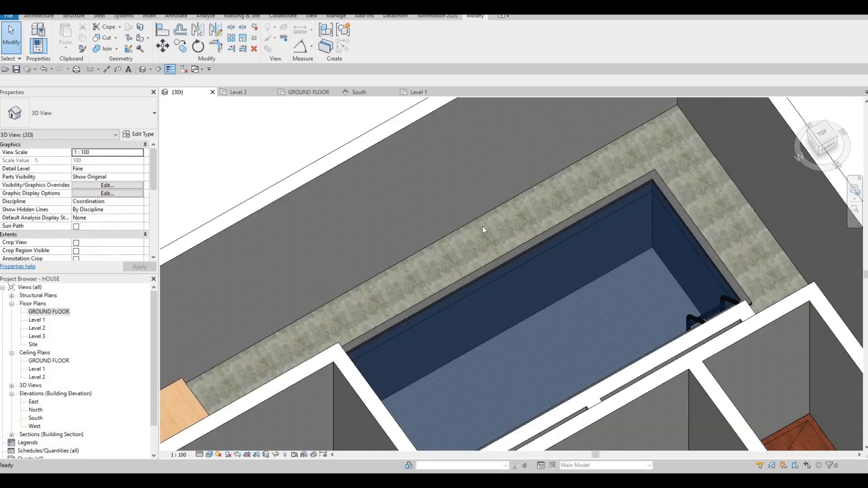
pyautogui.scroll(-2, 497, 253)
pyautogui.scroll(-3, 387, 259)
pyautogui.keyDown('shift'); pyautogui.moveTo(281, 239); pyautogui.dragTo(195, 231, button='middle'); pyautogui.keyUp('shift')
pyautogui.scroll(2, 382, 203)
pyautogui.keyDown('shift'); pyautogui.moveTo(383, 207); pyautogui.dragTo(427, 289, button='middle'); pyautogui.keyUp('shift')
pyautogui.scroll(4, 488, 268)
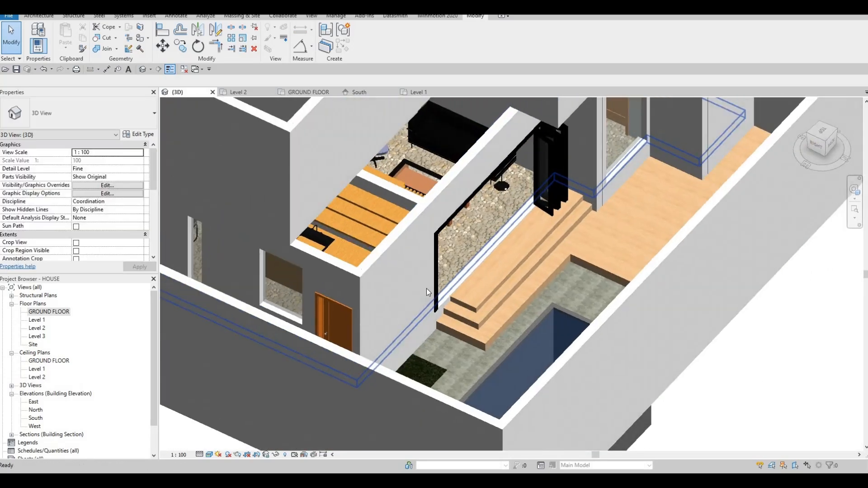